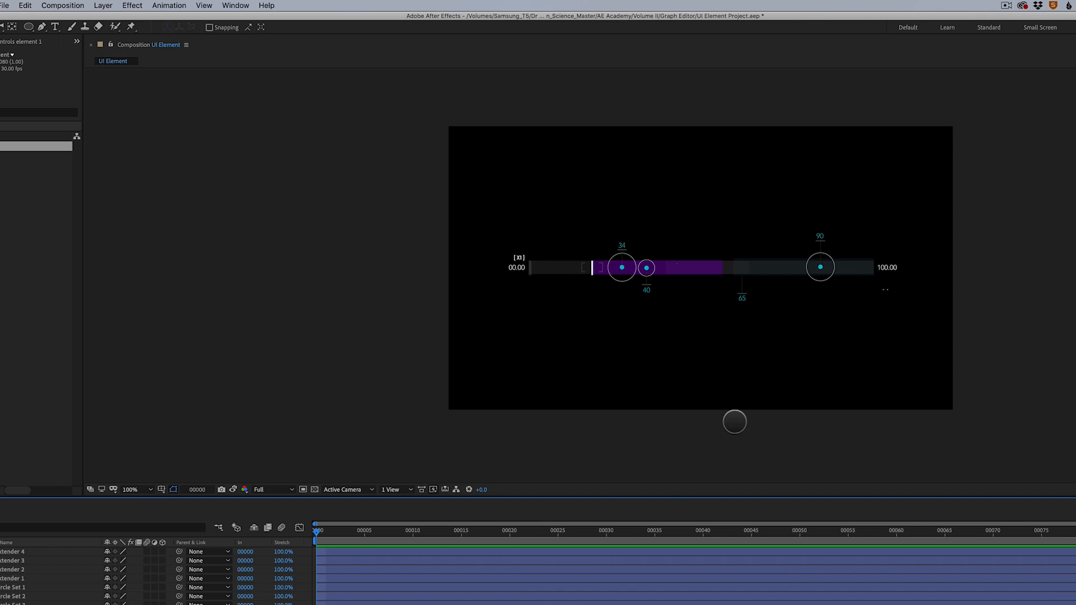
Step: Keyframe the Scale of the Bars 5 layer with unlinked proportions, from 0% width at frame 0 to 100% at frame 12
key(period)
drag(791, 416, 707, 440)
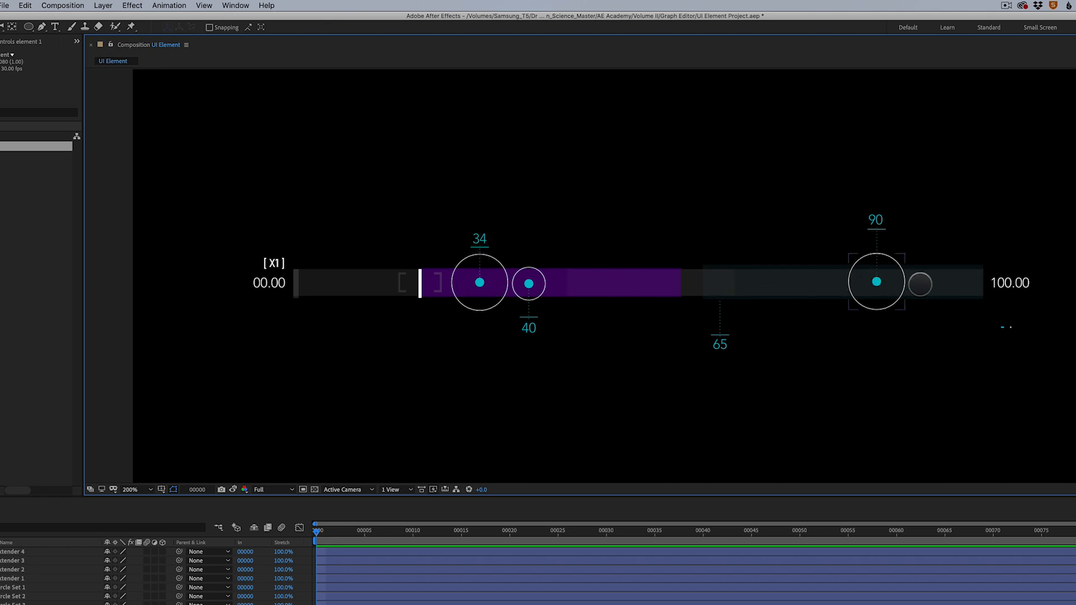
key(comma)
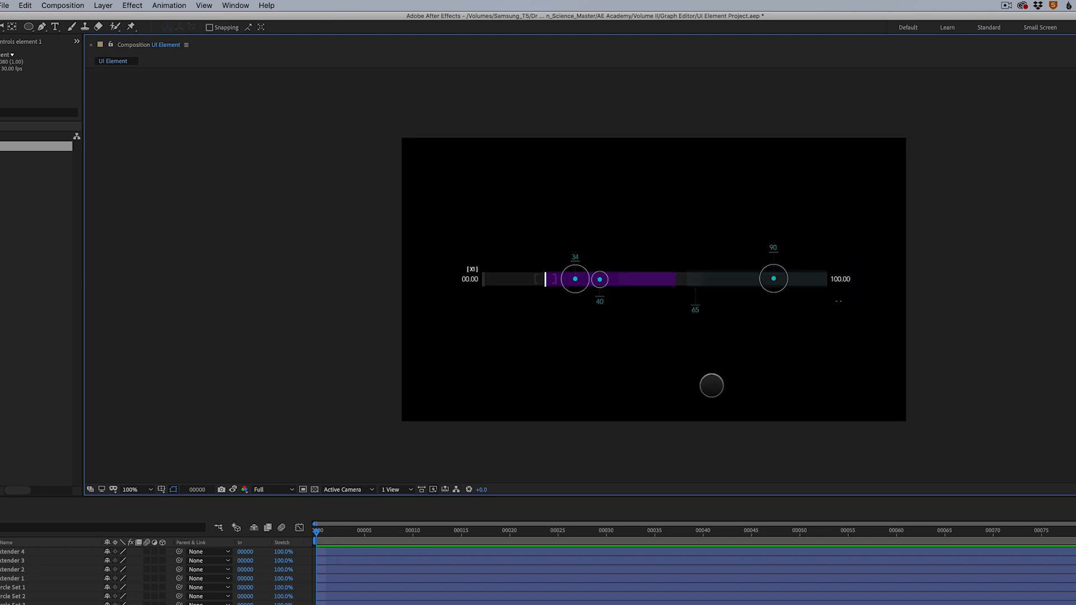
key(period)
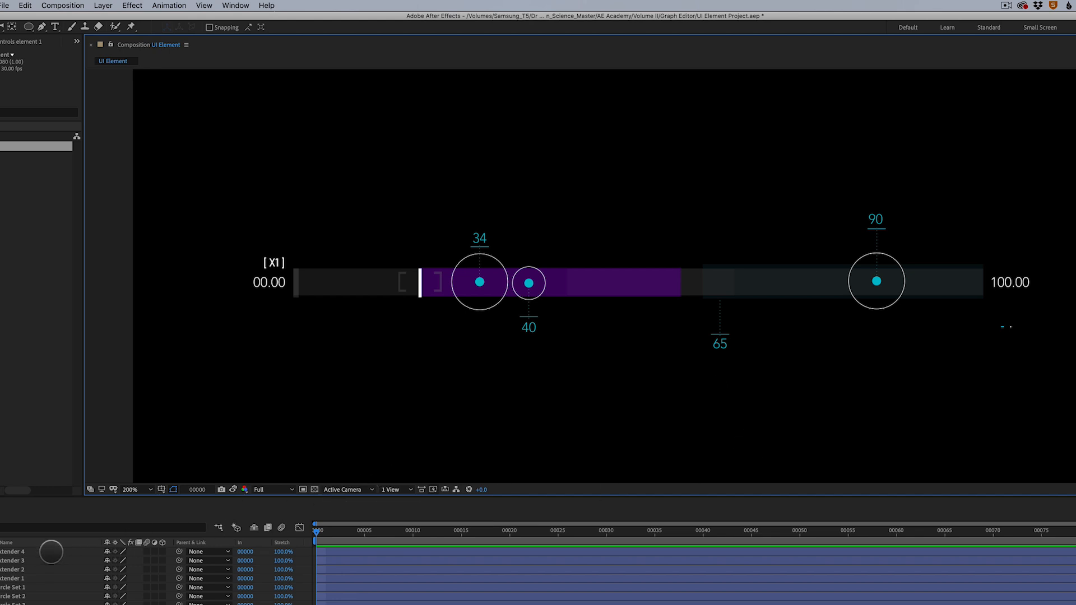
click(51, 552)
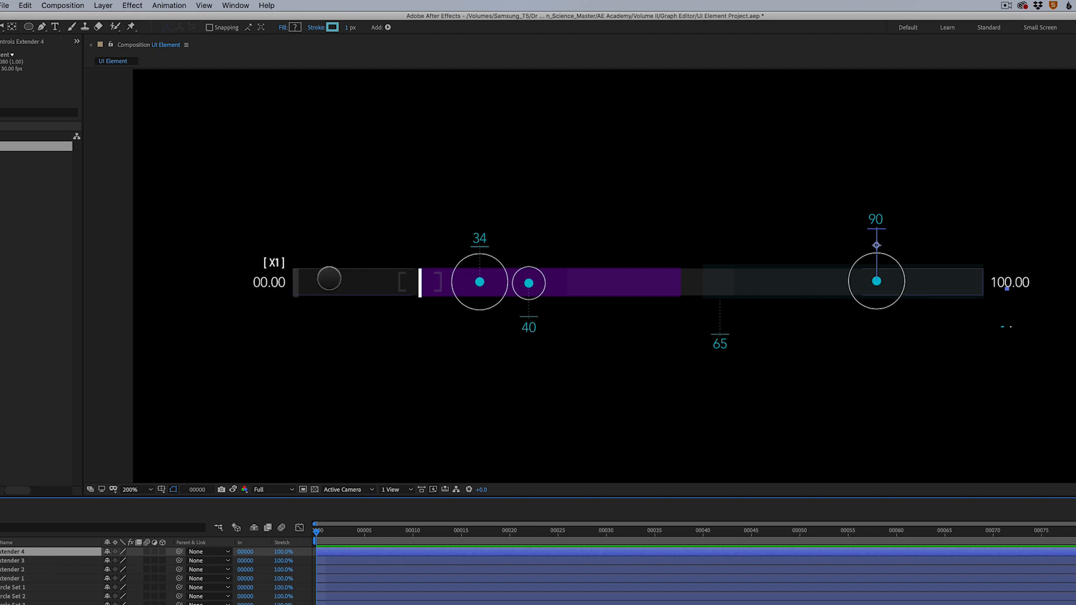
click(332, 280)
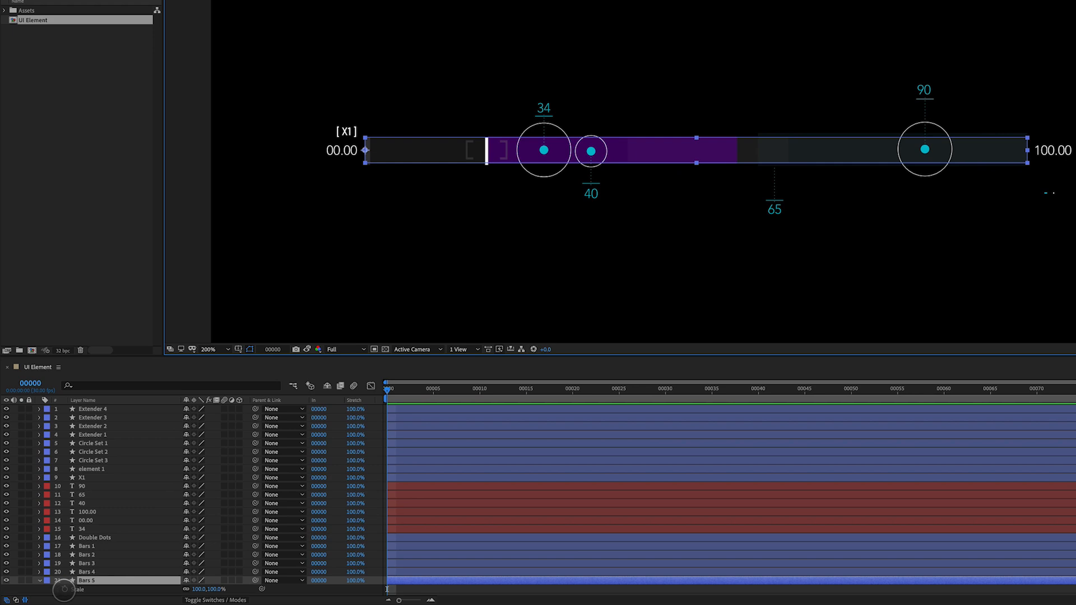
click(64, 589)
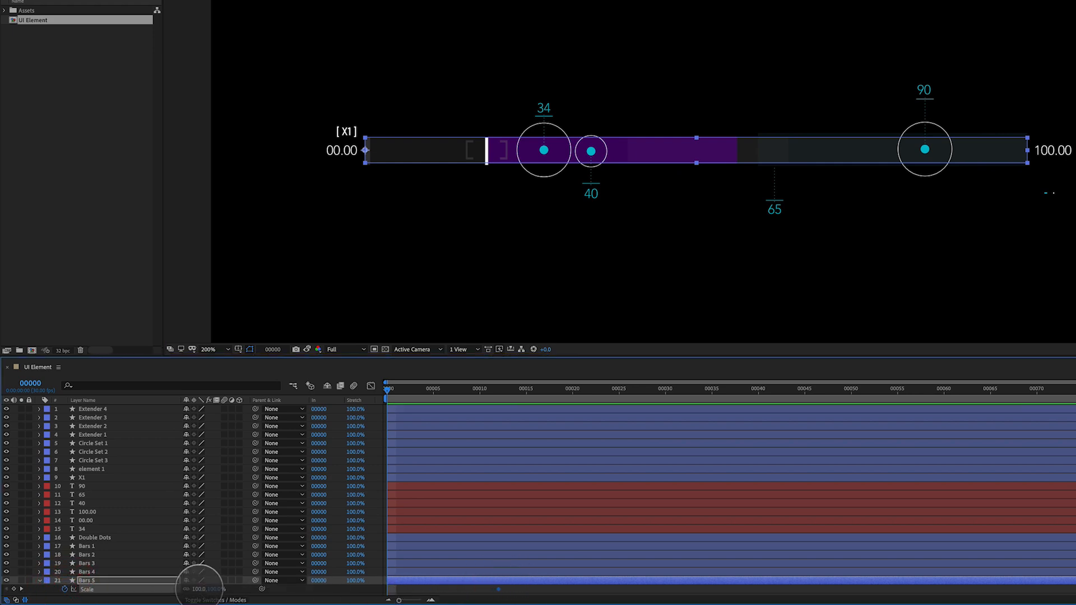
mouse_move(186, 588)
mouse_down()
mouse_move(153, 595)
mouse_move(211, 586)
mouse_move(166, 595)
mouse_move(194, 589)
mouse_up()
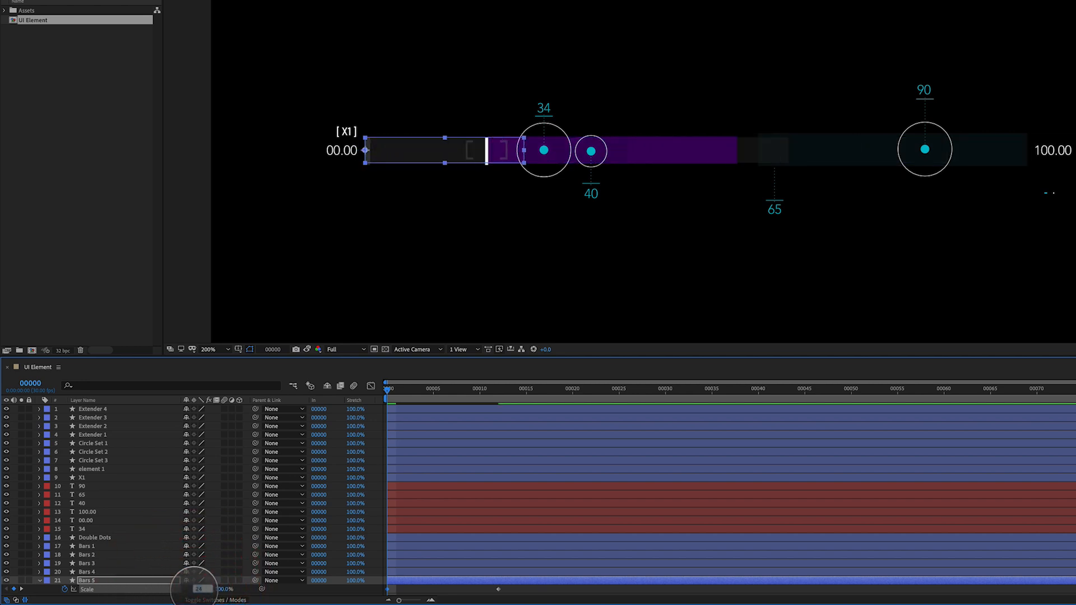
text(0)
key(Return)
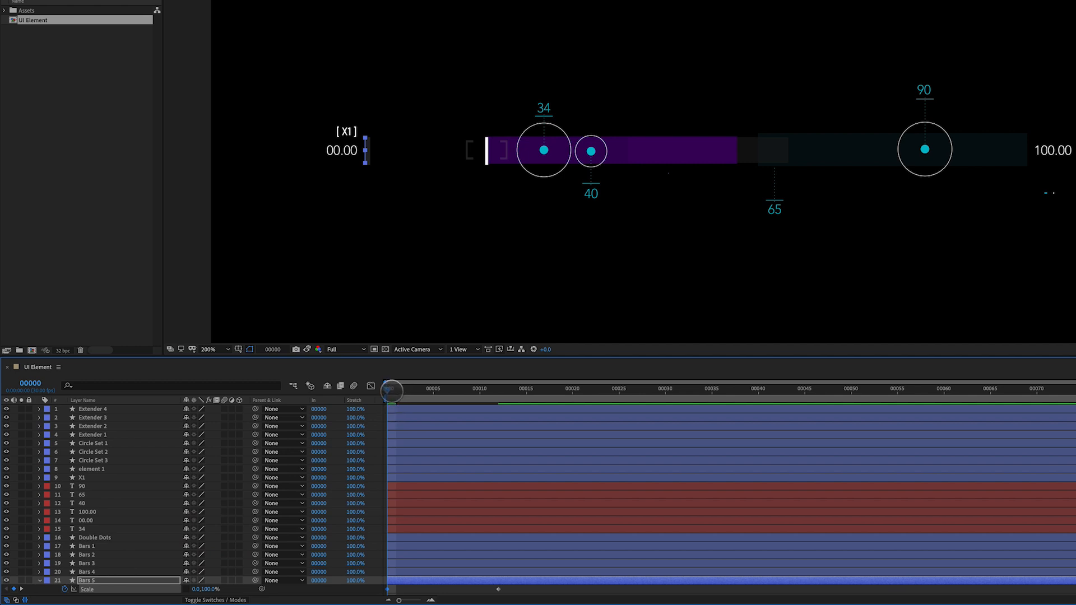
Step: Apply Easy Ease In to the ending Scale keyframe of Bars 5 at frame 12
drag(391, 390, 491, 390)
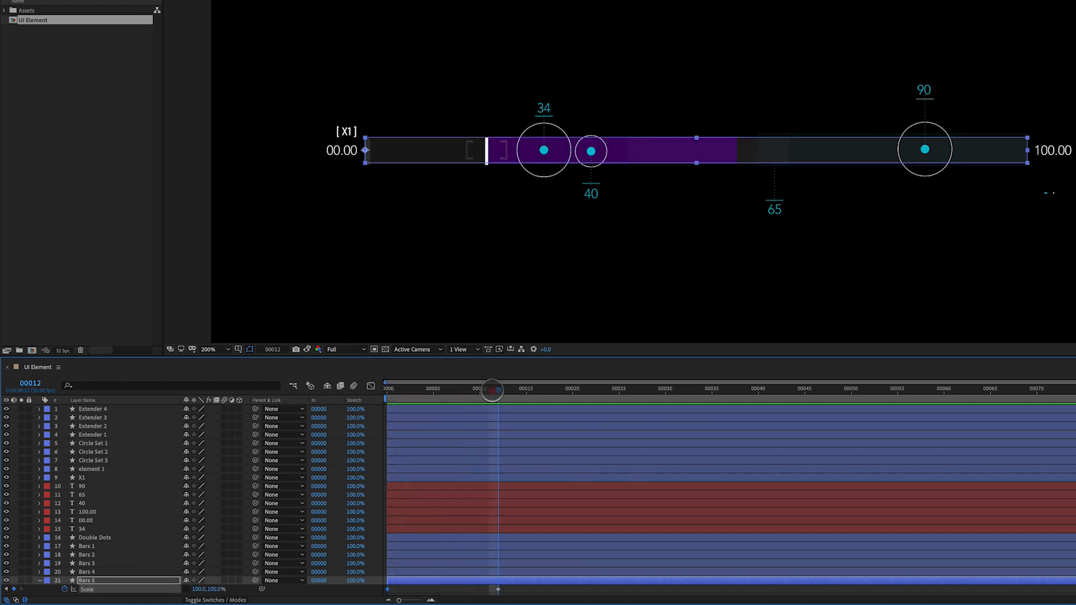
right_click(498, 590)
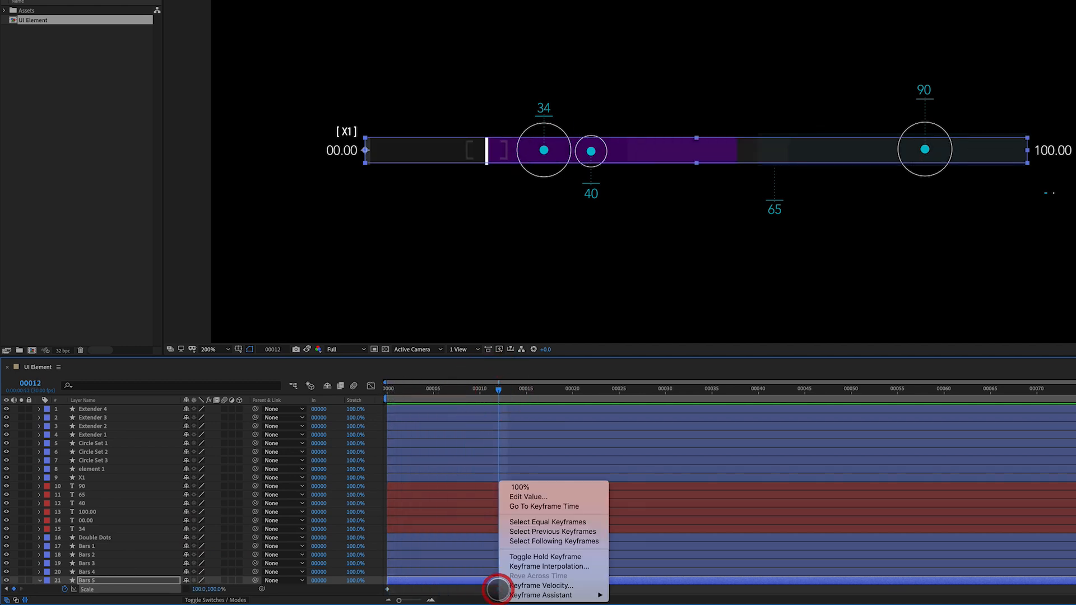
mouse_move(505, 594)
click(637, 548)
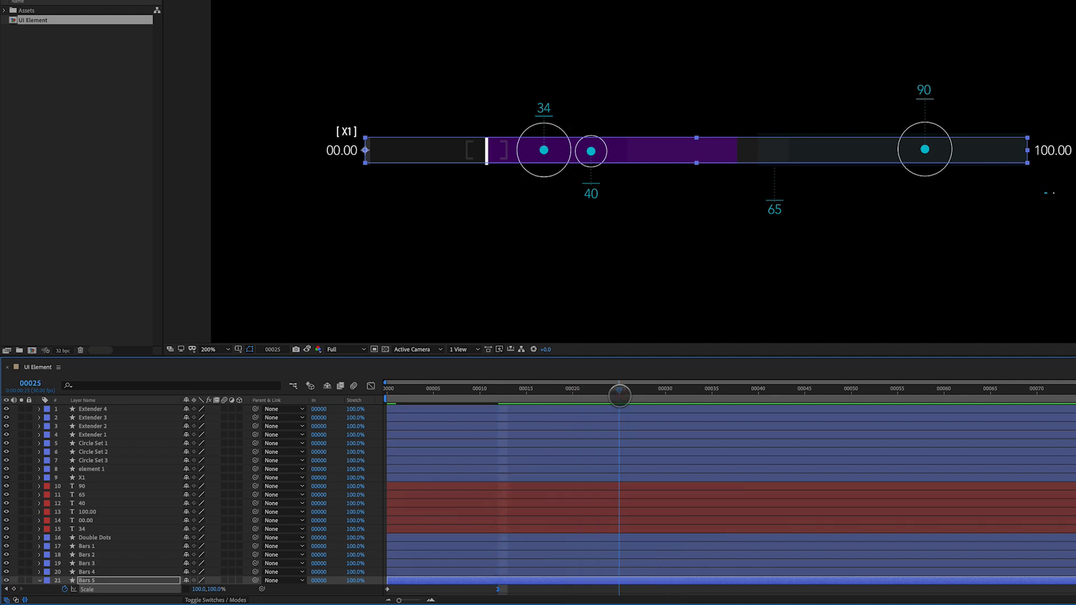
Step: End the work area at frame 25 and preview the bar animation
key(n)
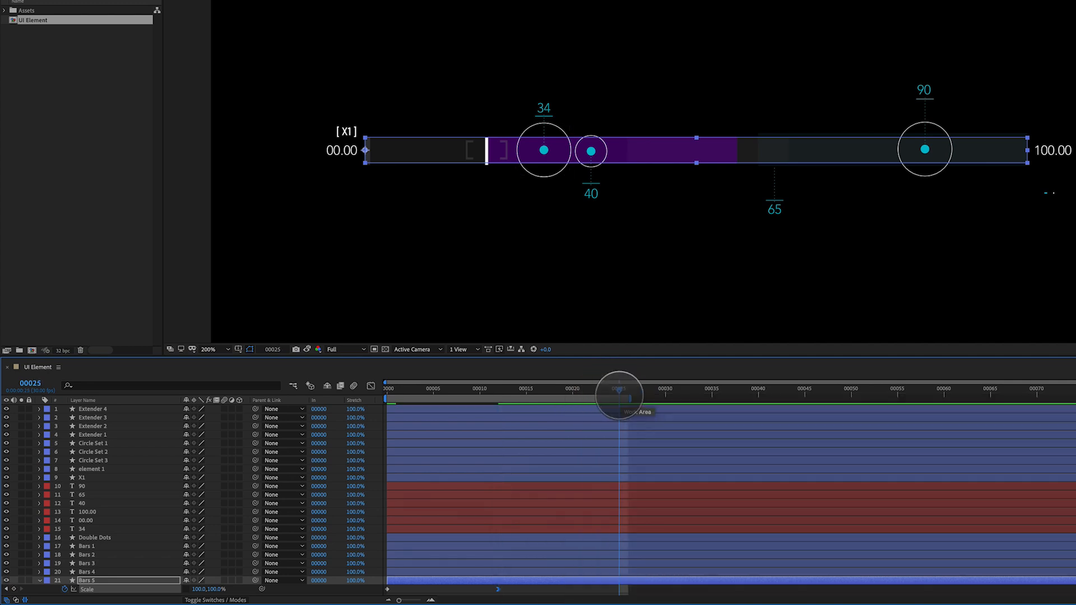
key(space)
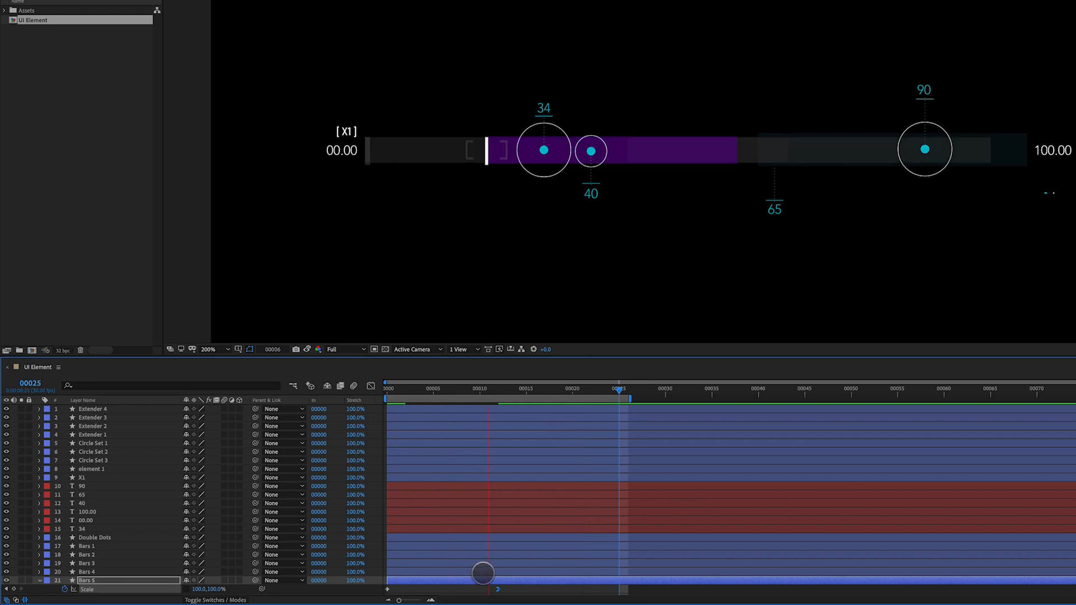
click(476, 574)
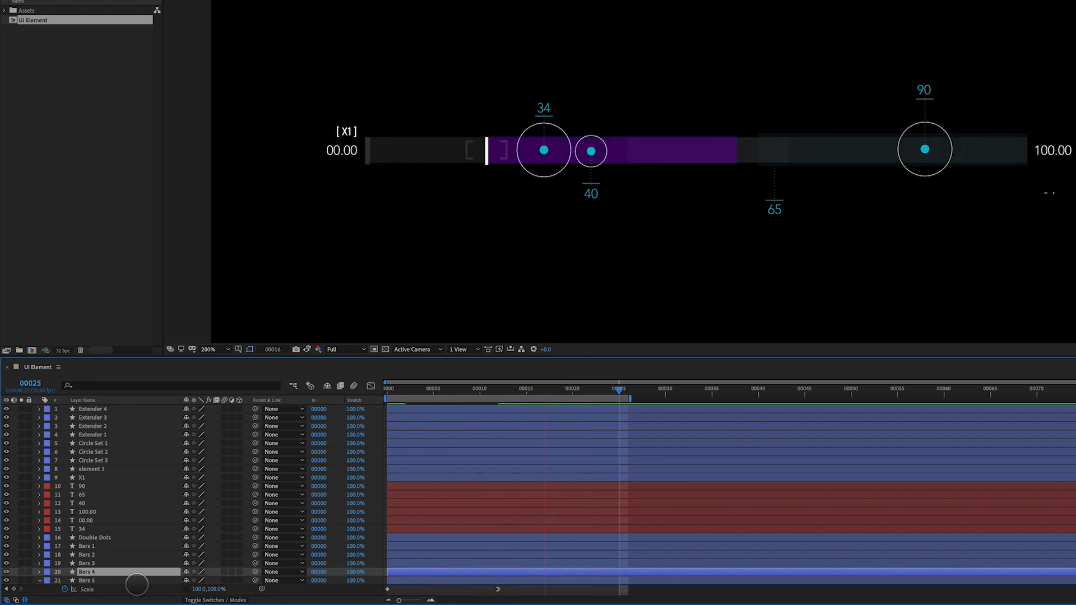
Step: Reveal the Scale of the purple Bars 2 layer and shift the layer to start at frame 6
click(504, 392)
drag(505, 392, 404, 401)
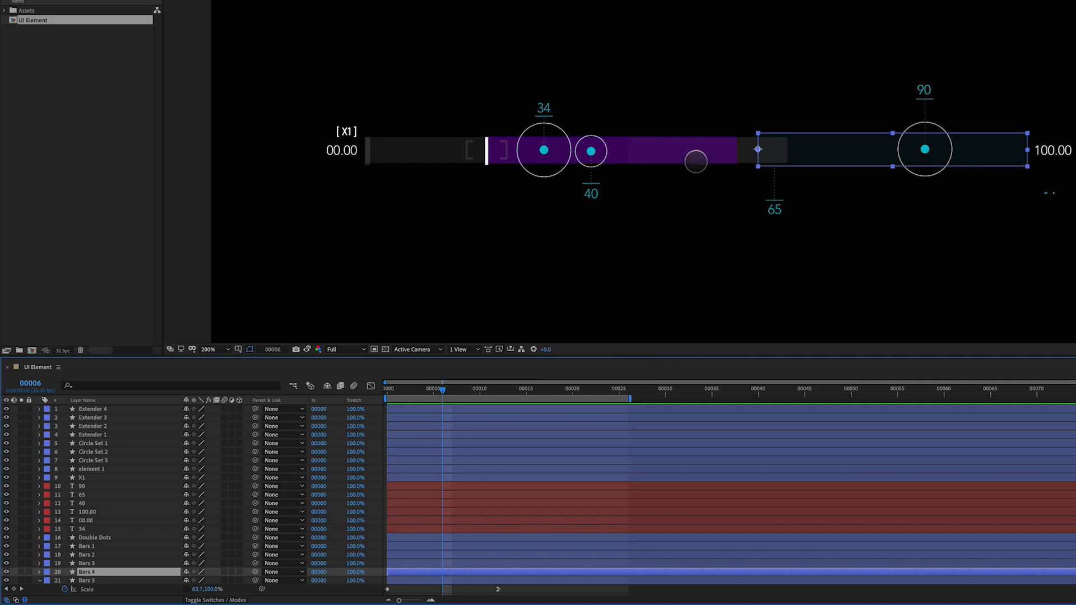
click(695, 162)
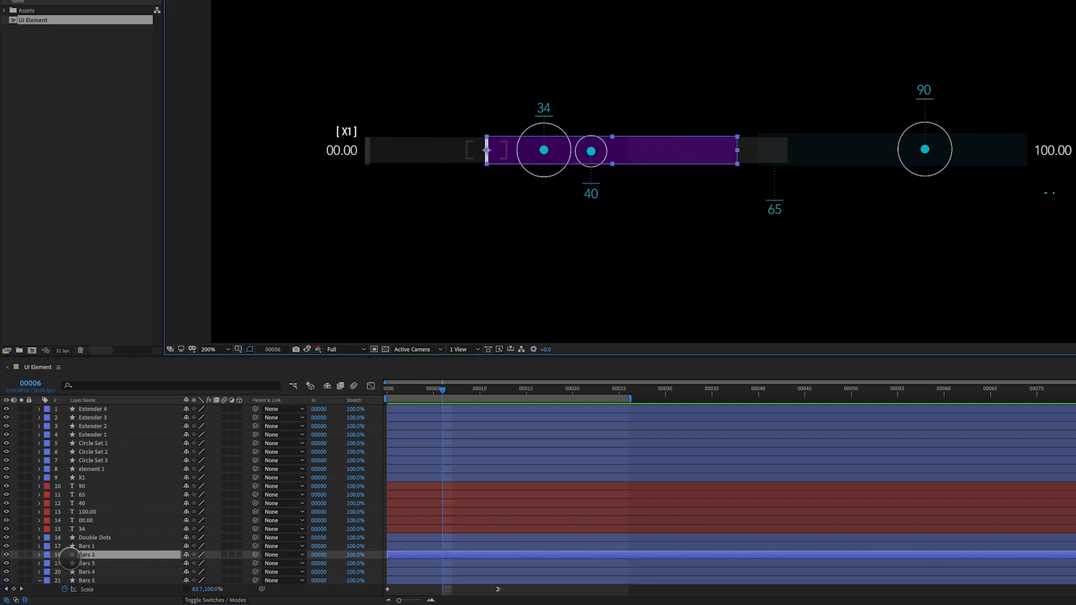
key(s)
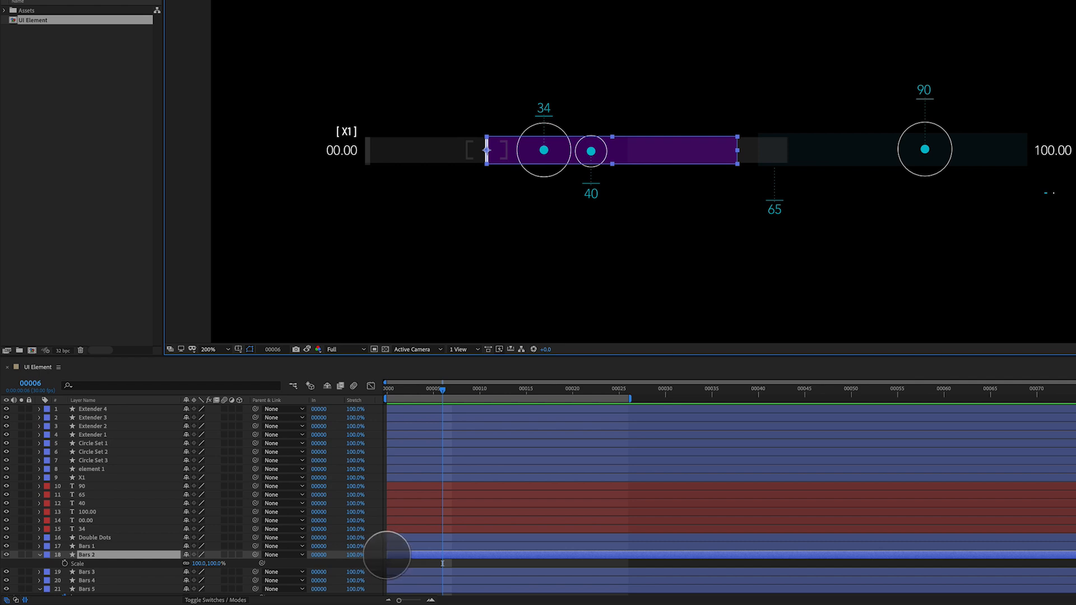
drag(395, 556, 448, 556)
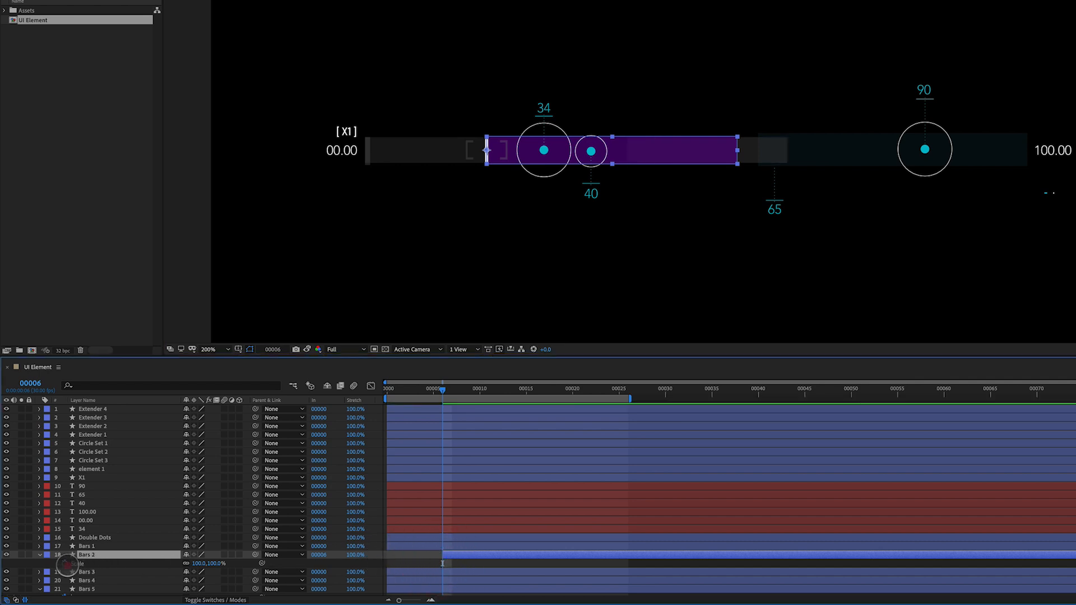
Step: Keyframe the Scale of Bars 2 from 0% width at frame 6 to 100% at frame 20, keeping the height at 100%
click(65, 563)
drag(440, 563, 491, 565)
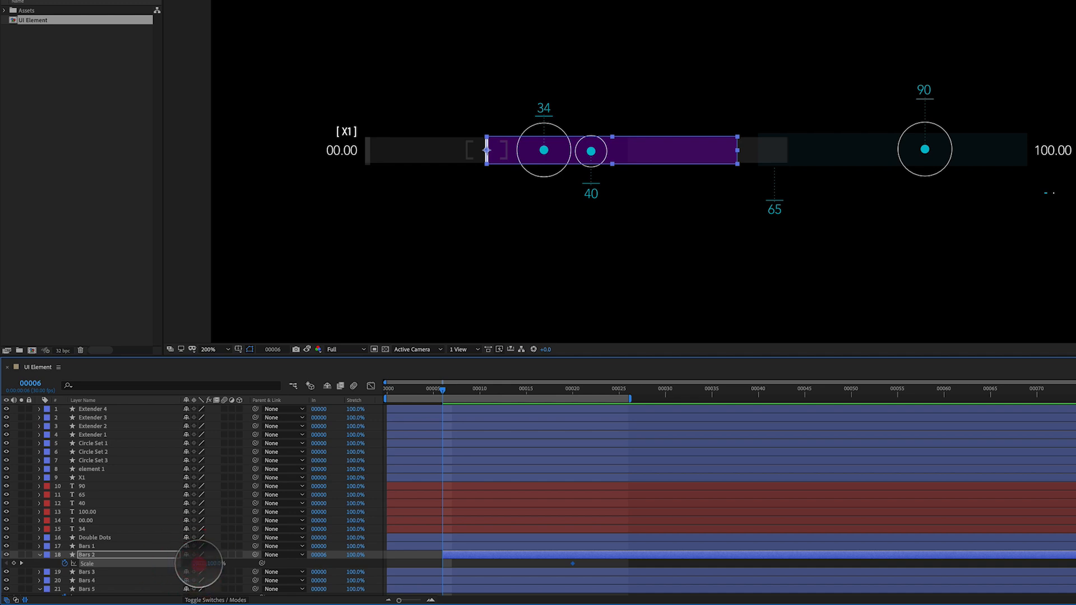
click(199, 563)
text(0)
key(Return)
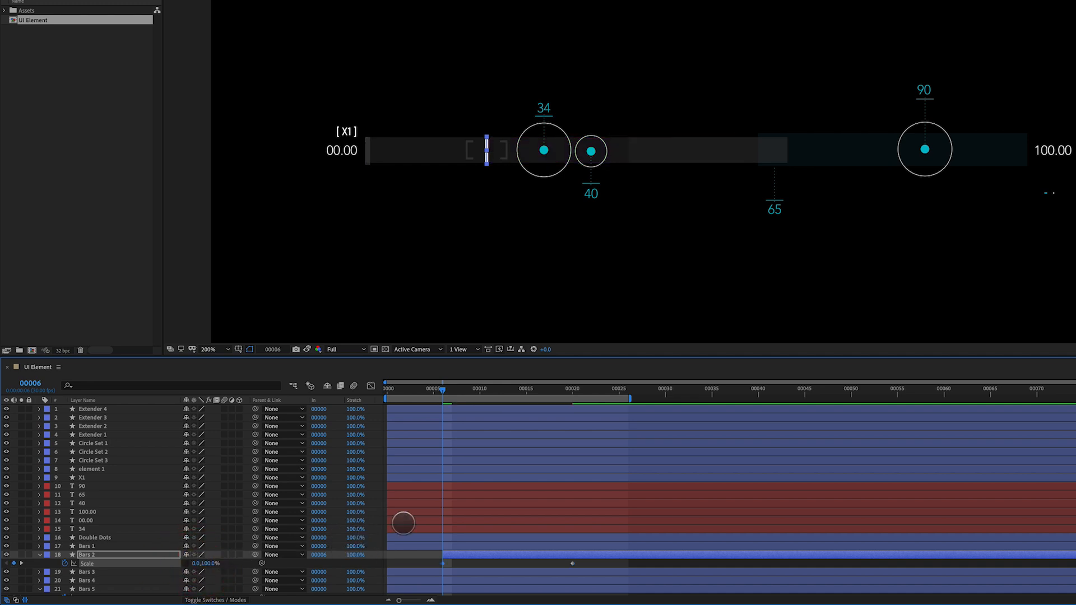
Step: Apply Easy Ease In to the ending Scale keyframe of Bars 2 and preview the animation
right_click(571, 563)
mouse_move(645, 592)
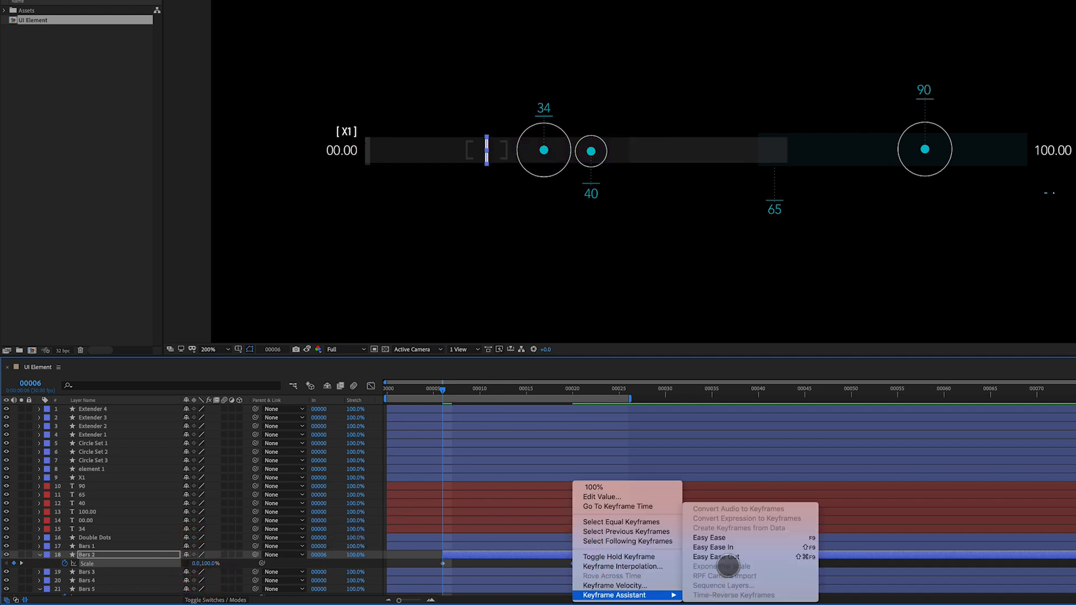
click(733, 547)
key(space)
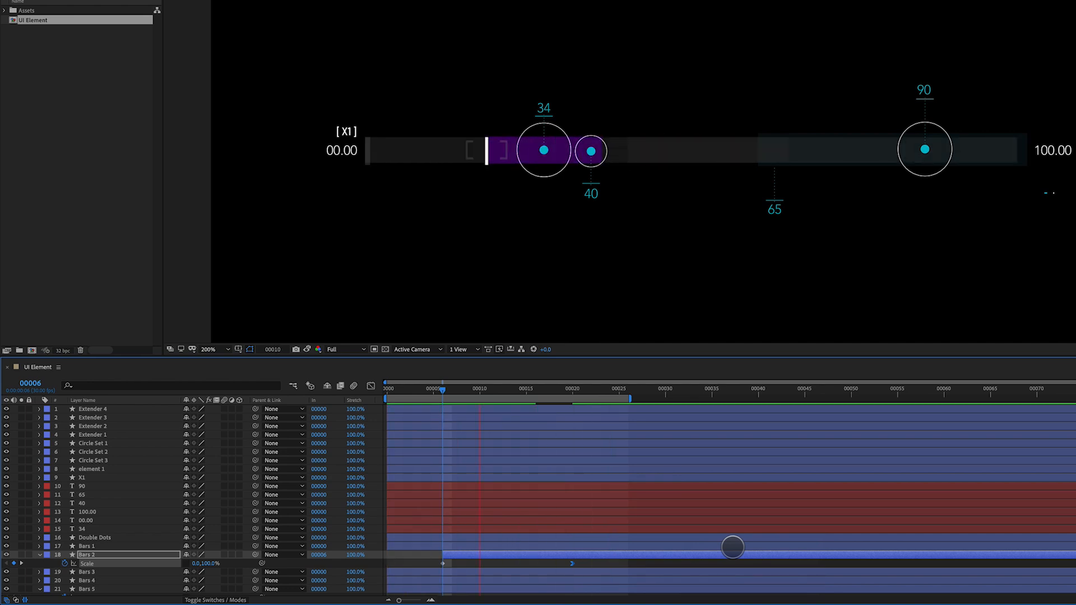
Step: Move the ending Scale keyframe of Bars 2 to frame 12, preview the timing, and settle it at frame 15
scroll(551, 425, down, 1)
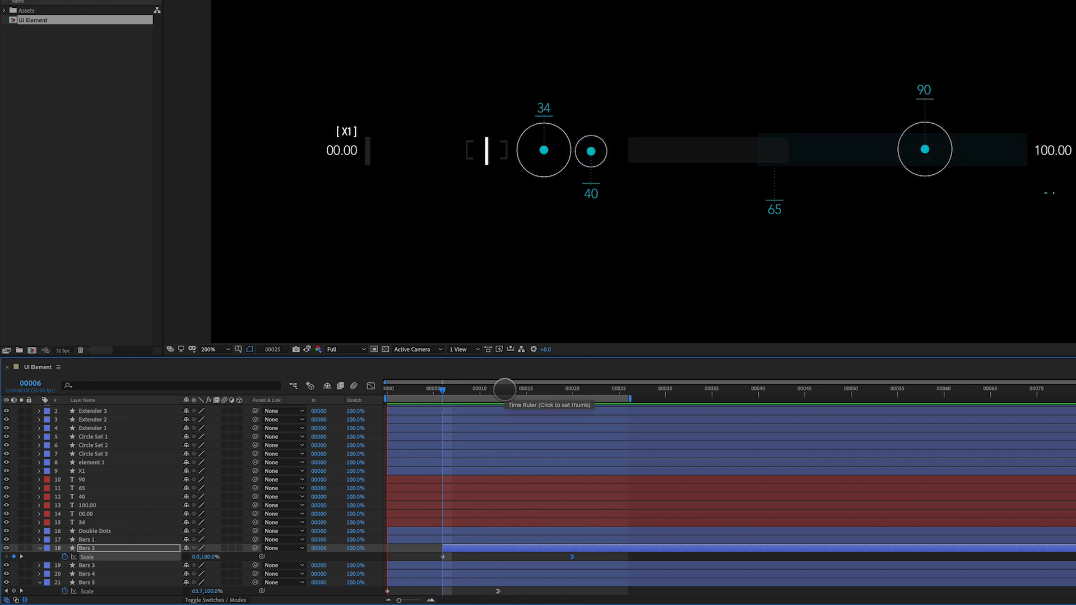
click(497, 391)
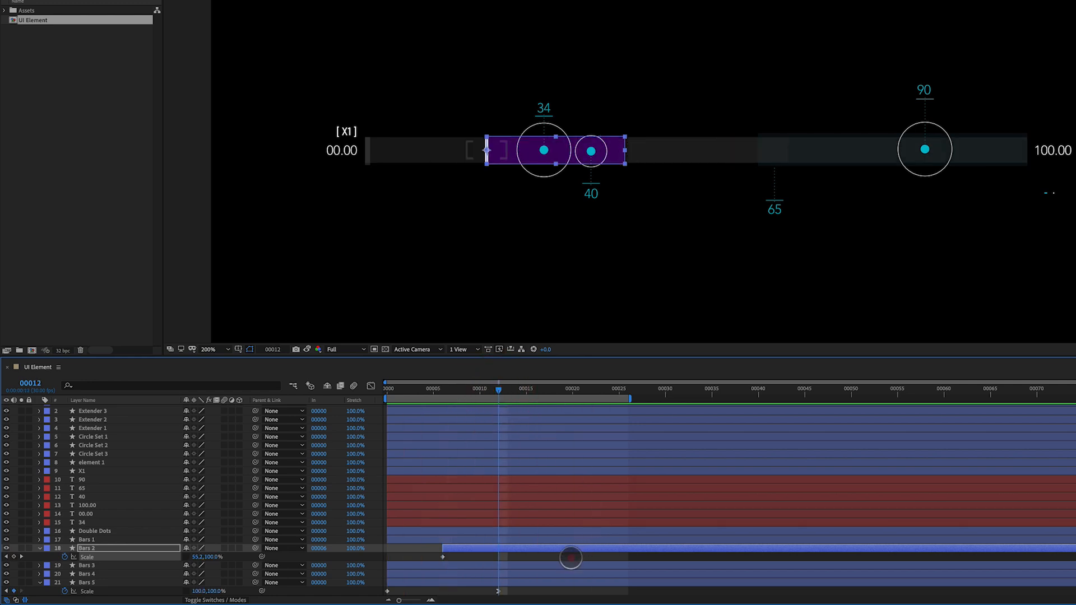
drag(572, 556, 502, 566)
key(space)
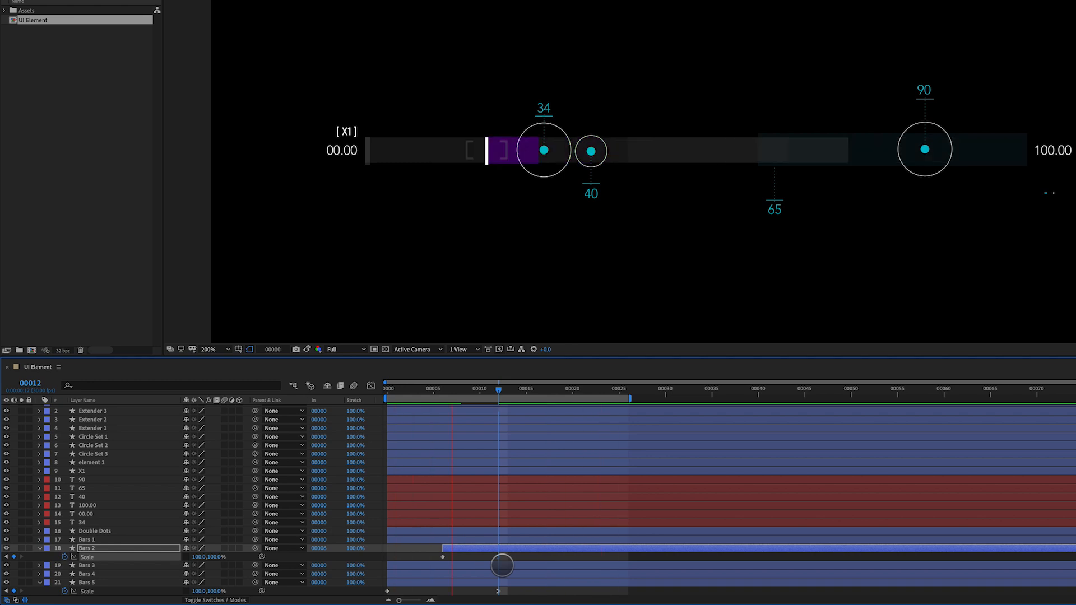
drag(507, 556, 528, 557)
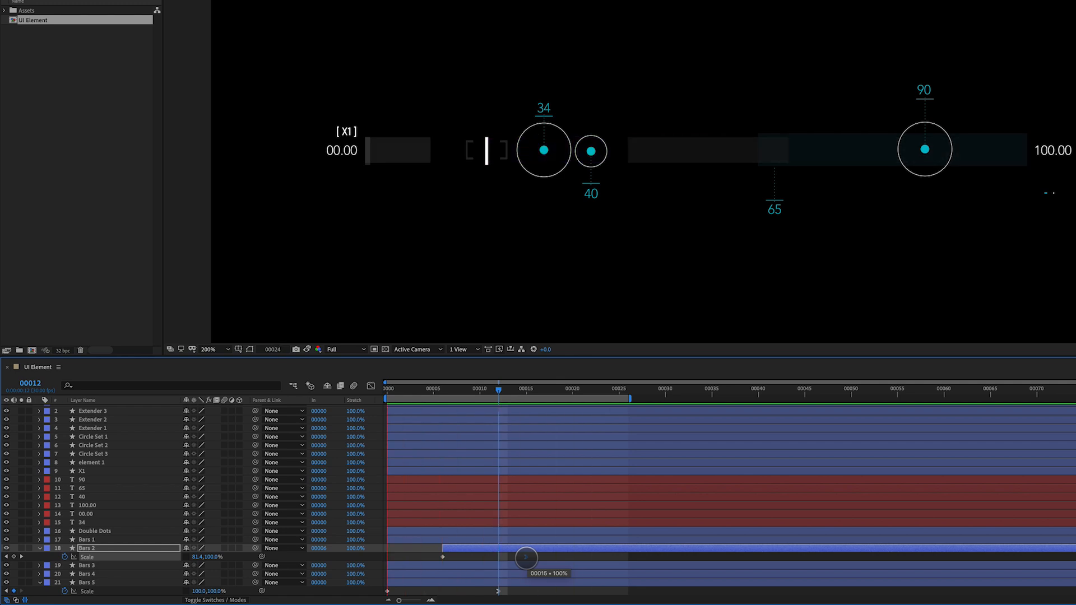
Step: Keyframe the Scale of Bars 3 with unlinked proportions, from 0% width at frame 3 to 100% at frame 11
drag(503, 393, 416, 392)
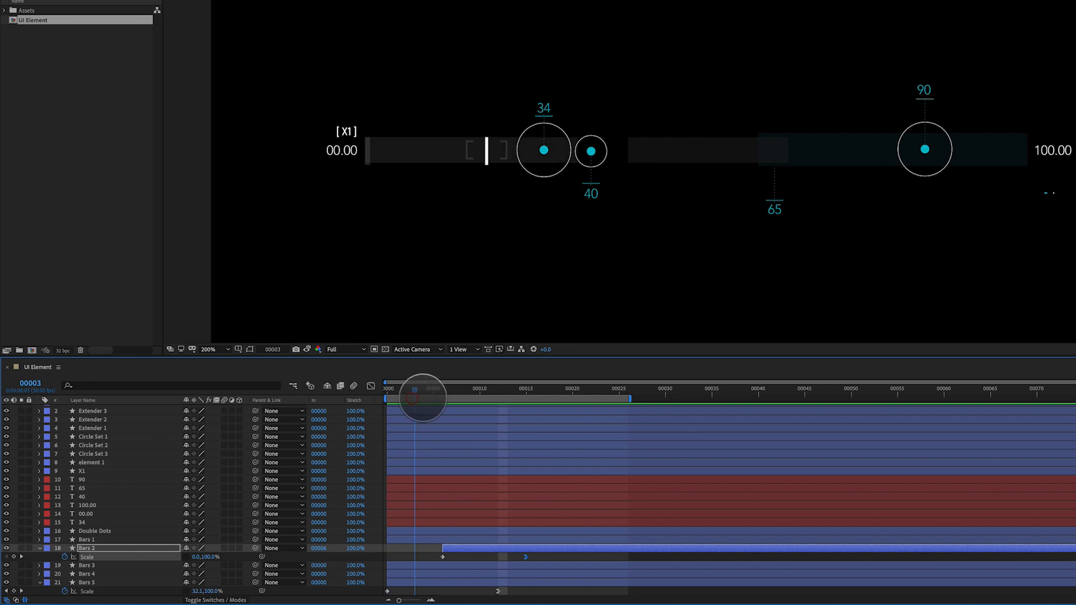
click(678, 150)
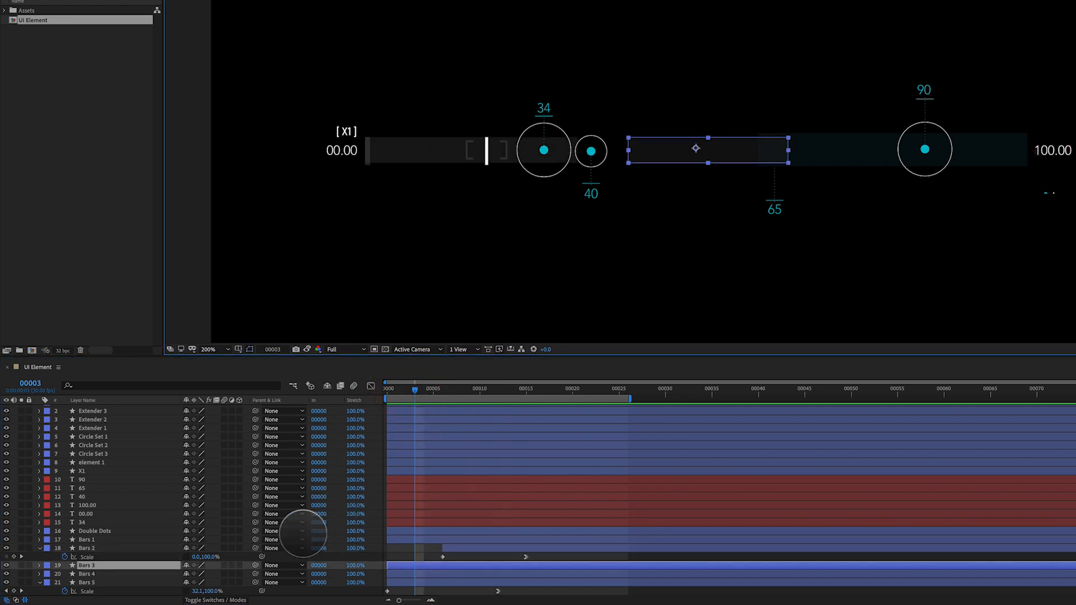
key(s)
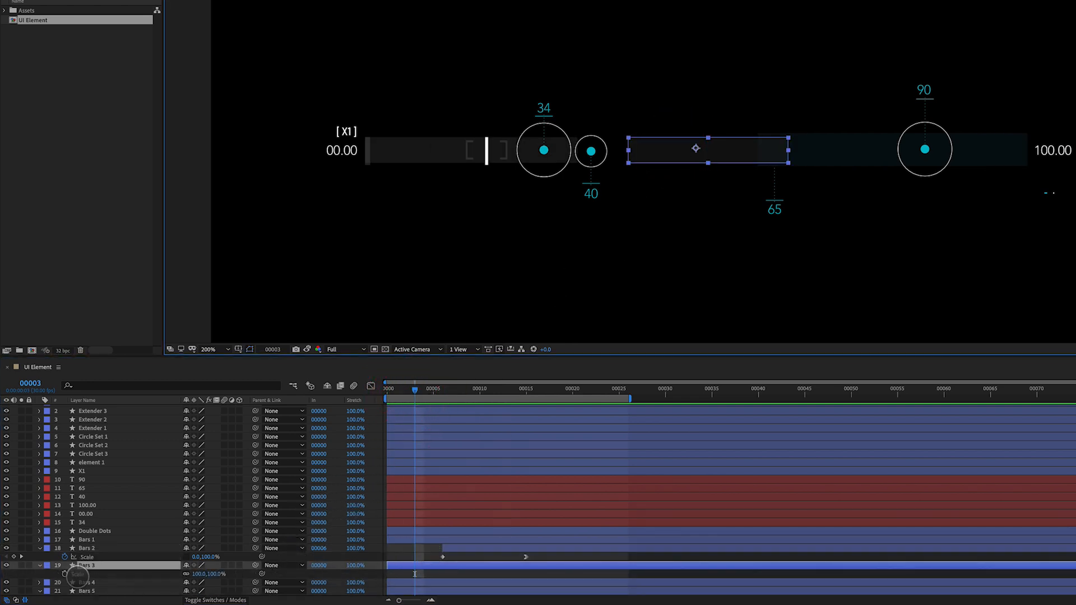
click(64, 574)
drag(415, 574, 488, 575)
click(186, 574)
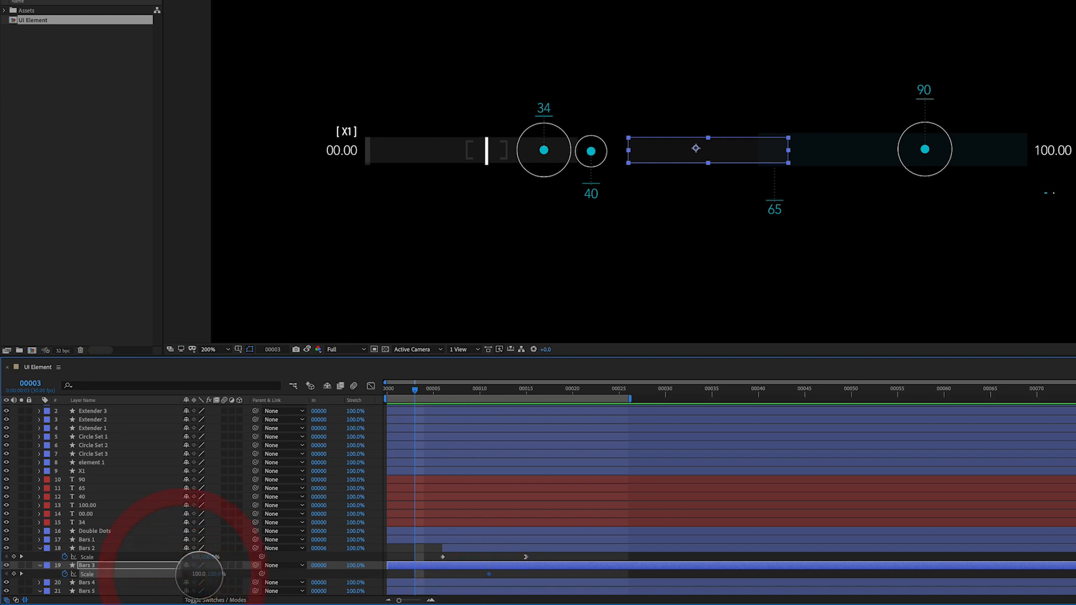
click(200, 574)
text(0)
key(Return)
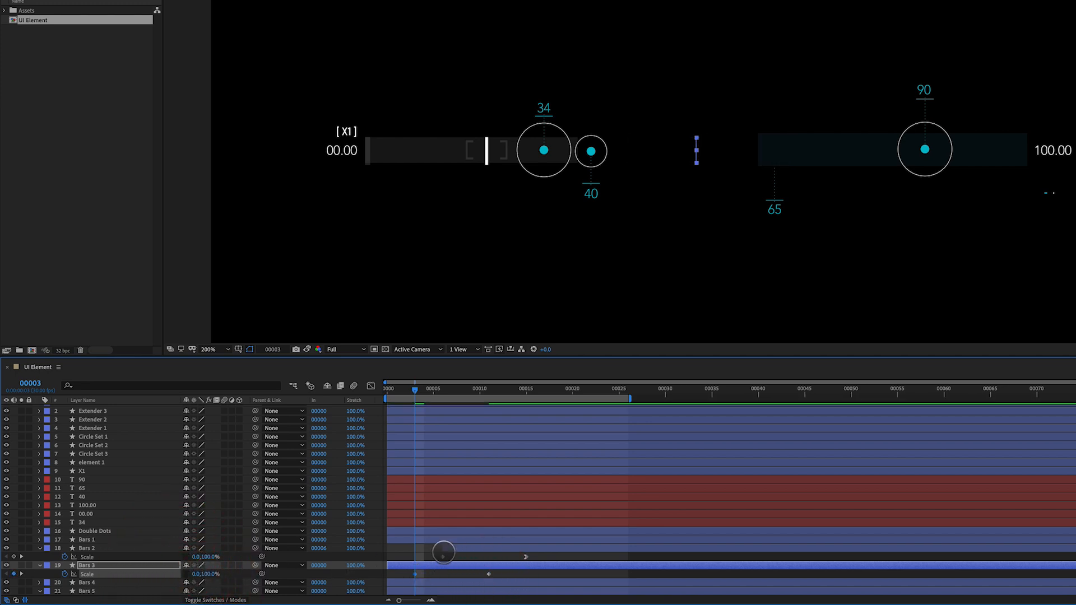
Step: Apply Easy Ease In to the ending Scale keyframe of Bars 3 at frame 11
right_click(488, 574)
mouse_move(535, 595)
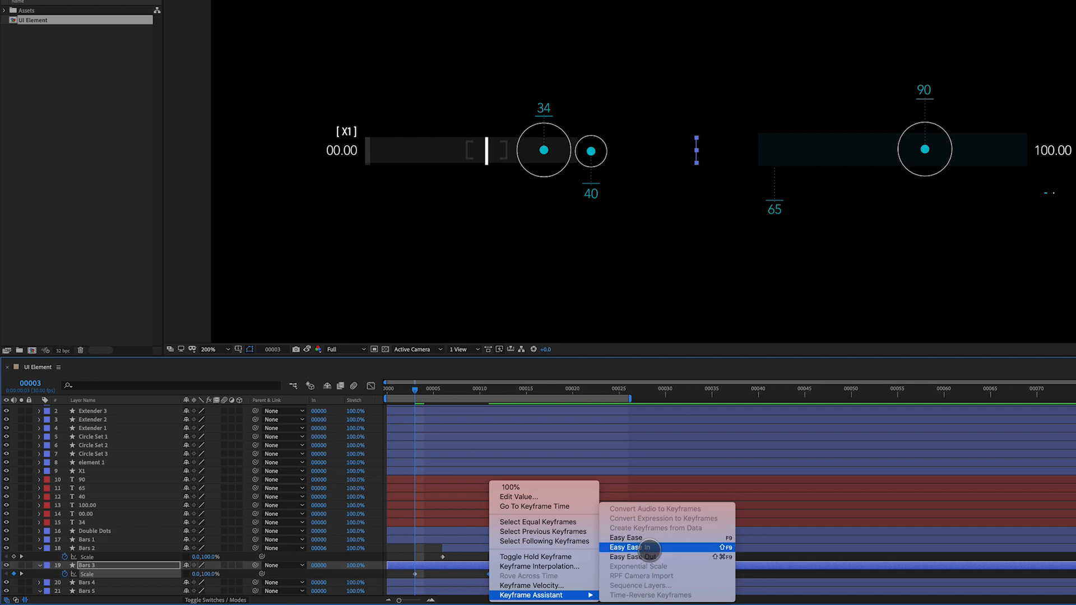
click(648, 547)
Step: Move the anchor point of Bars 3 to the middle of its left edge and check how the bar grows
drag(417, 394, 441, 432)
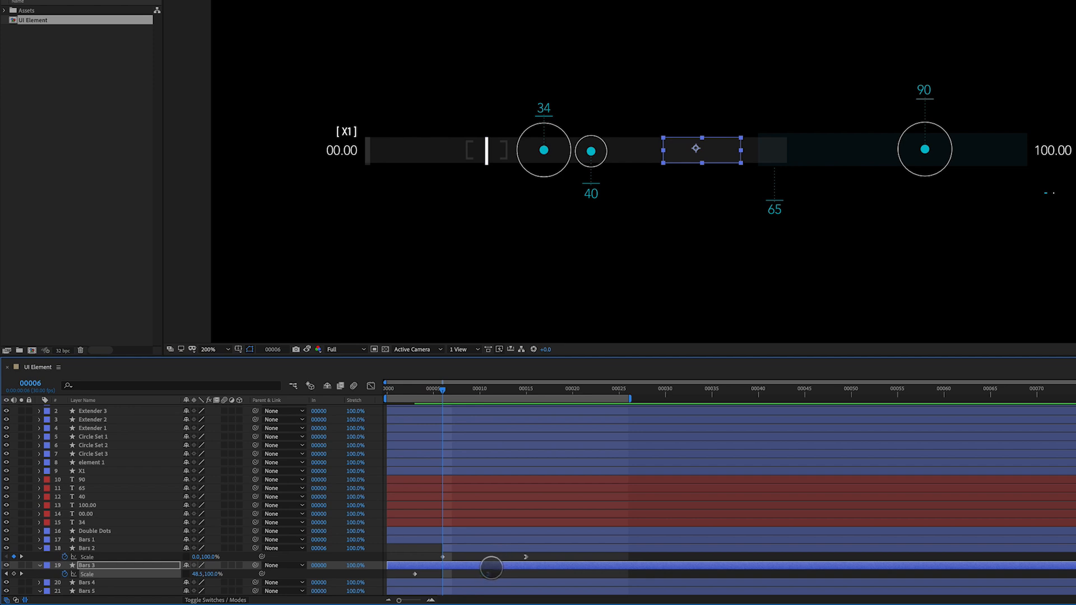
drag(431, 390, 414, 395)
drag(519, 389, 525, 388)
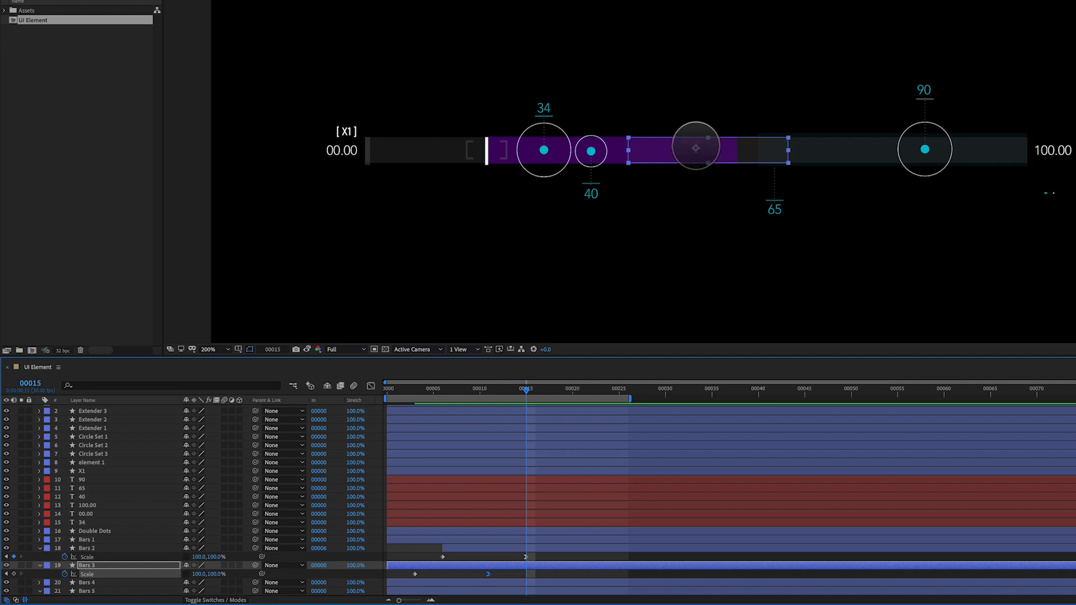
drag(694, 148, 627, 151)
mouse_move(476, 390)
mouse_down()
mouse_move(395, 391)
mouse_move(517, 392)
mouse_move(432, 401)
mouse_move(479, 399)
mouse_up()
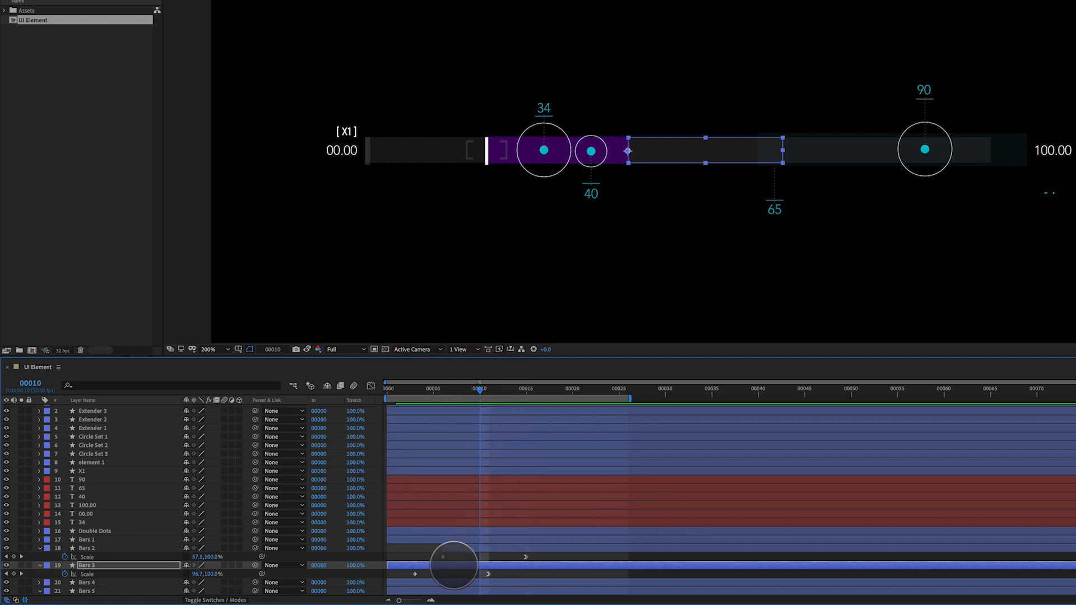
Step: Retime Bars 3 to start at frame 14 with its ending Scale keyframe at frame 23, previewing the stagger while adjusting
drag(454, 565, 500, 579)
drag(507, 575, 480, 578)
key(space)
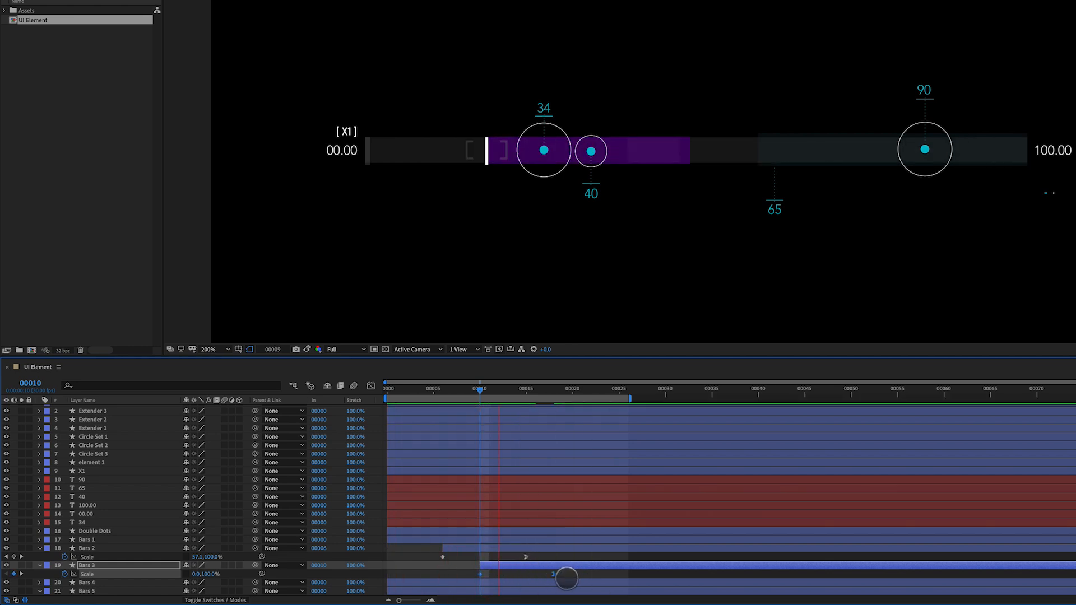
click(562, 576)
drag(553, 574, 589, 573)
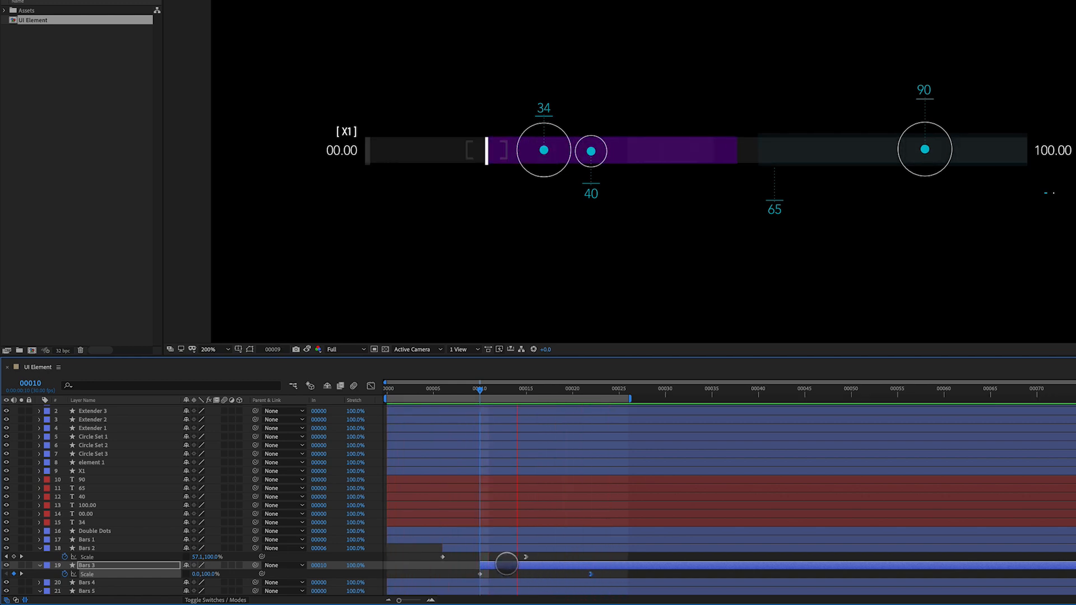
drag(505, 565, 544, 566)
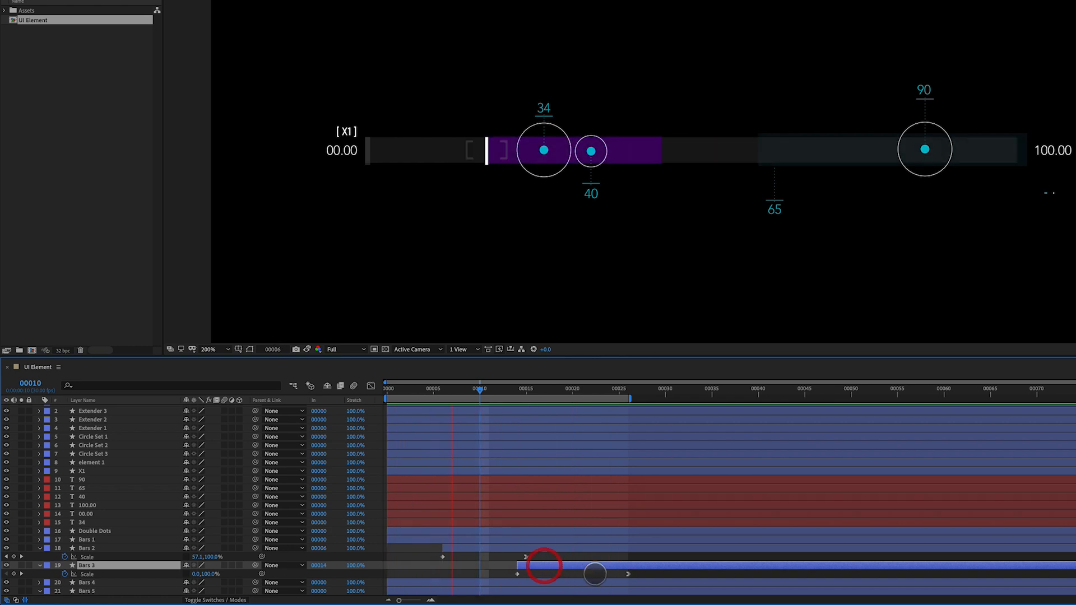
drag(627, 574, 603, 576)
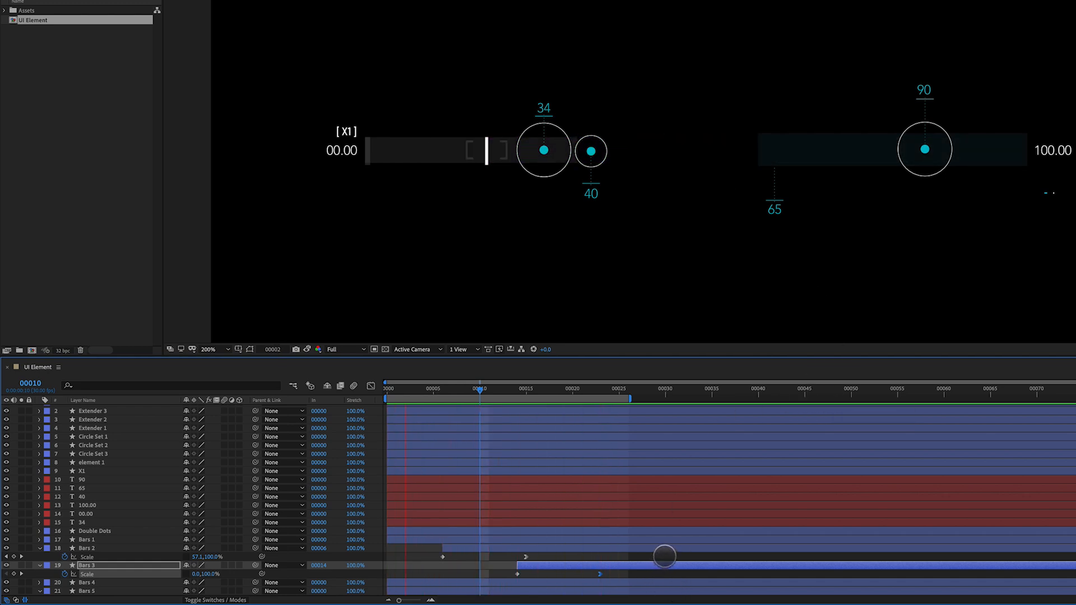
Step: Start Bars 4 at frame 10 and add Scale keyframes to it at frames 10 and 21
click(851, 146)
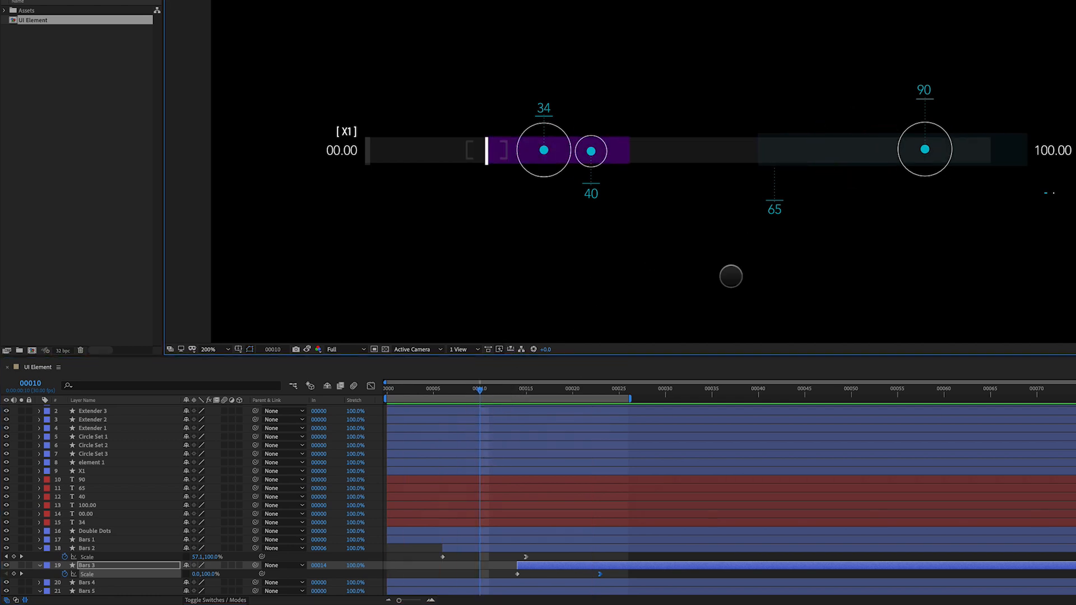
click(884, 149)
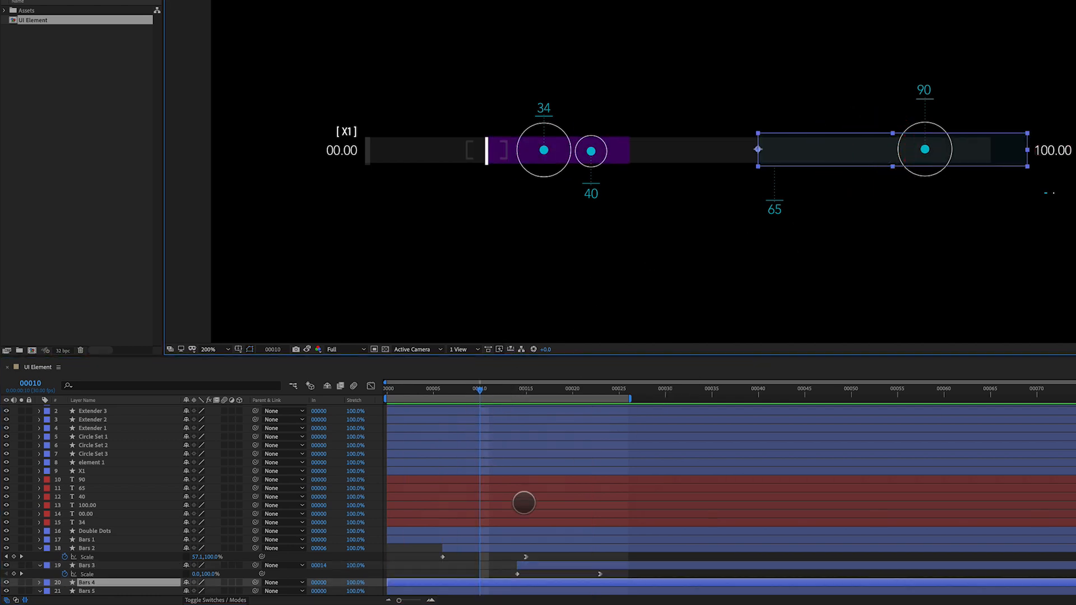
key(s)
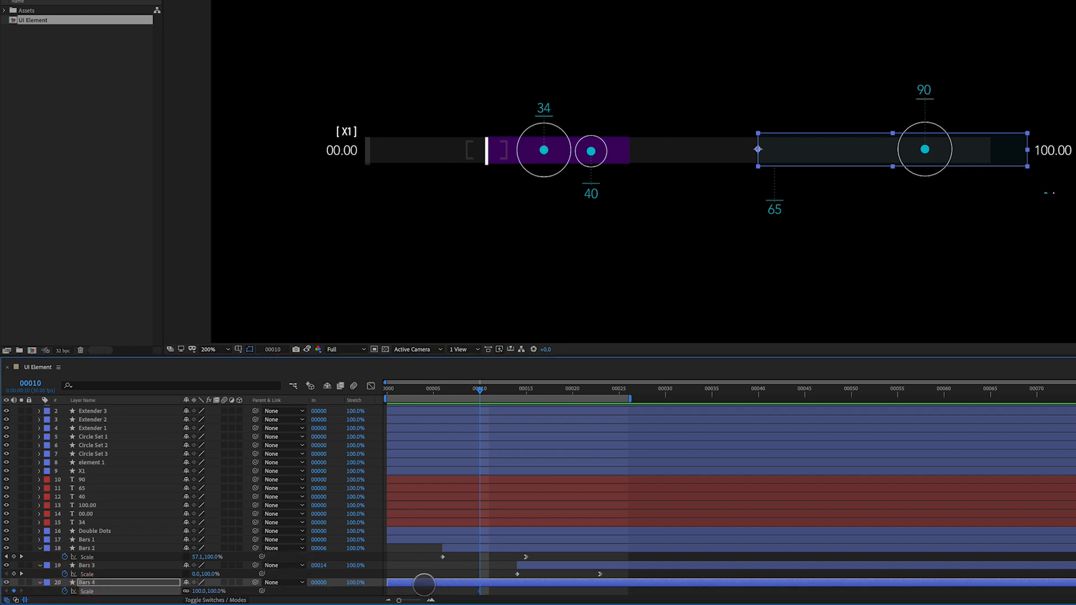
drag(386, 583, 474, 586)
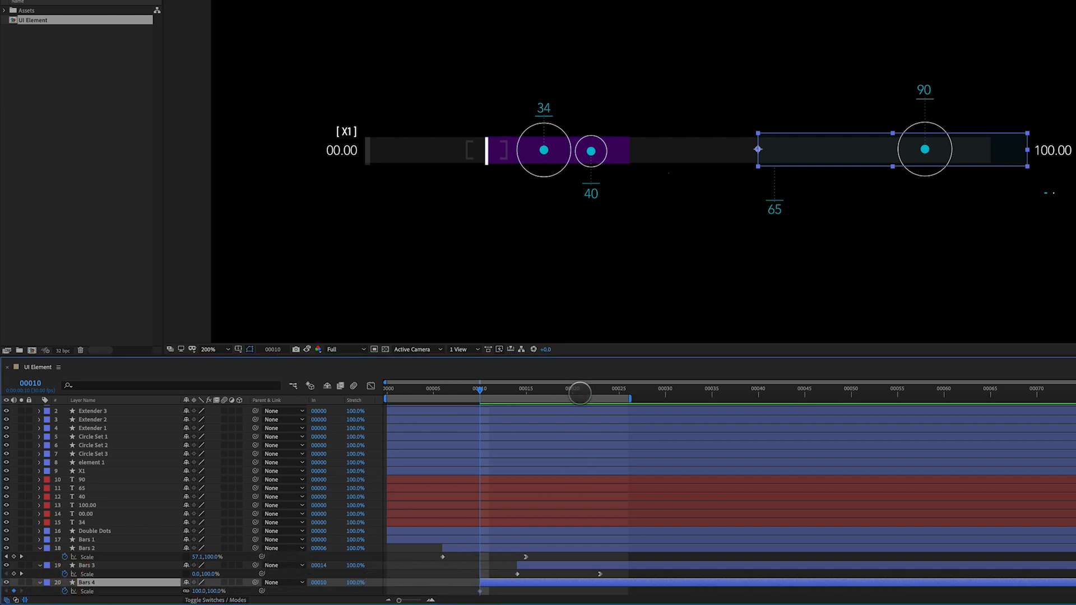
click(581, 389)
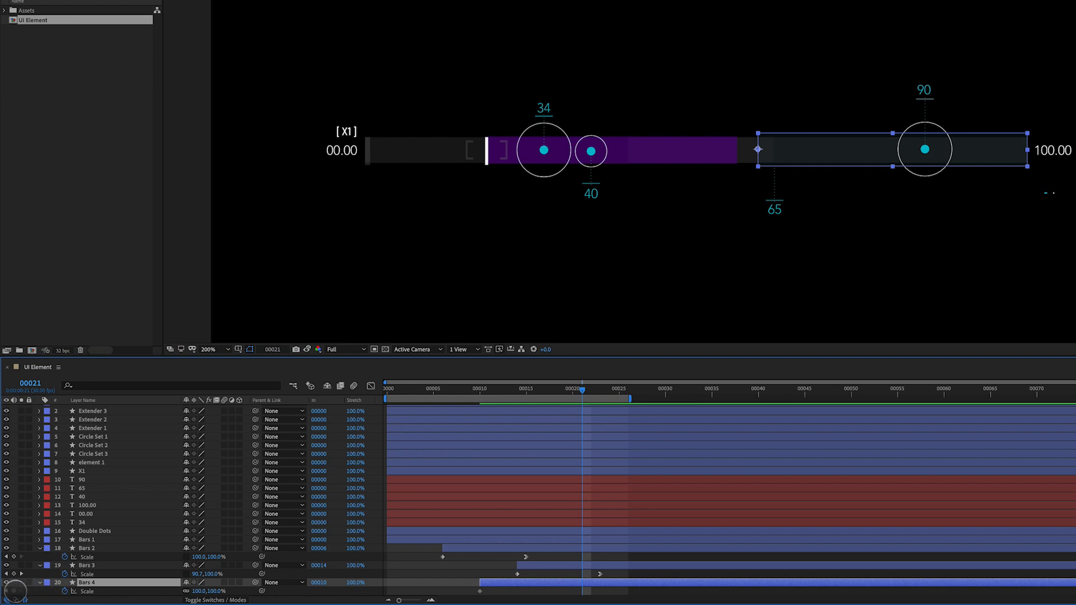
click(14, 591)
click(6, 591)
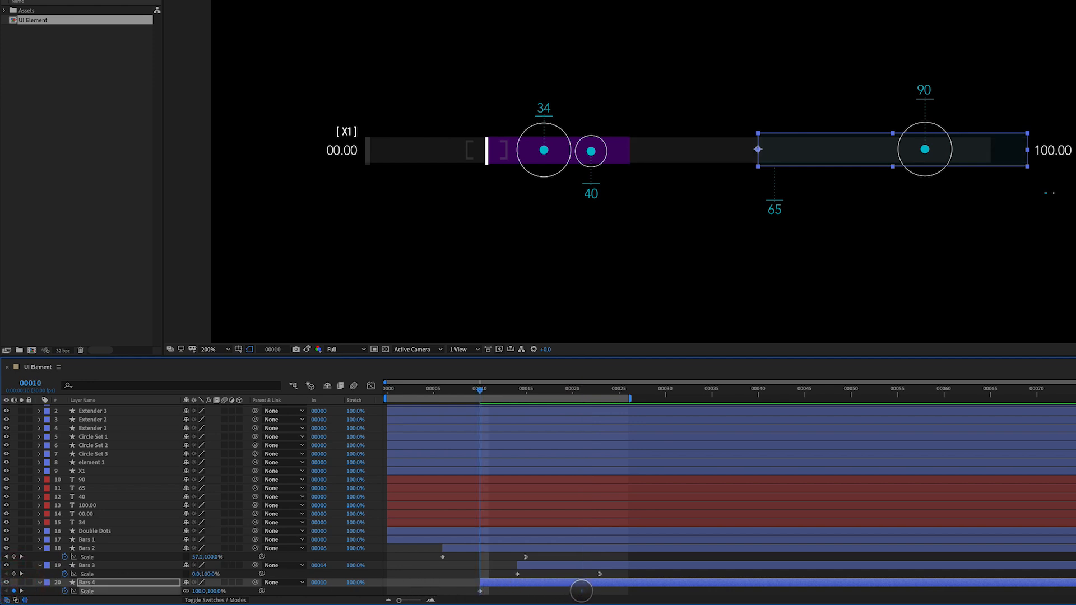
Step: Apply Easy Ease In to the ending Scale keyframe of Bars 4 at frame 21
right_click(581, 591)
mouse_move(650, 595)
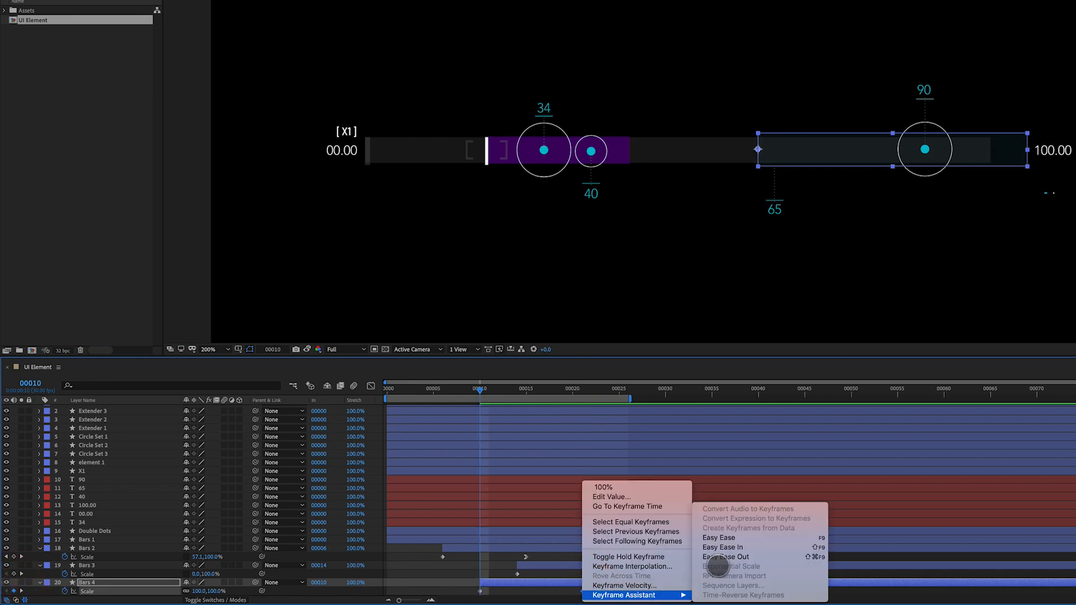
click(720, 547)
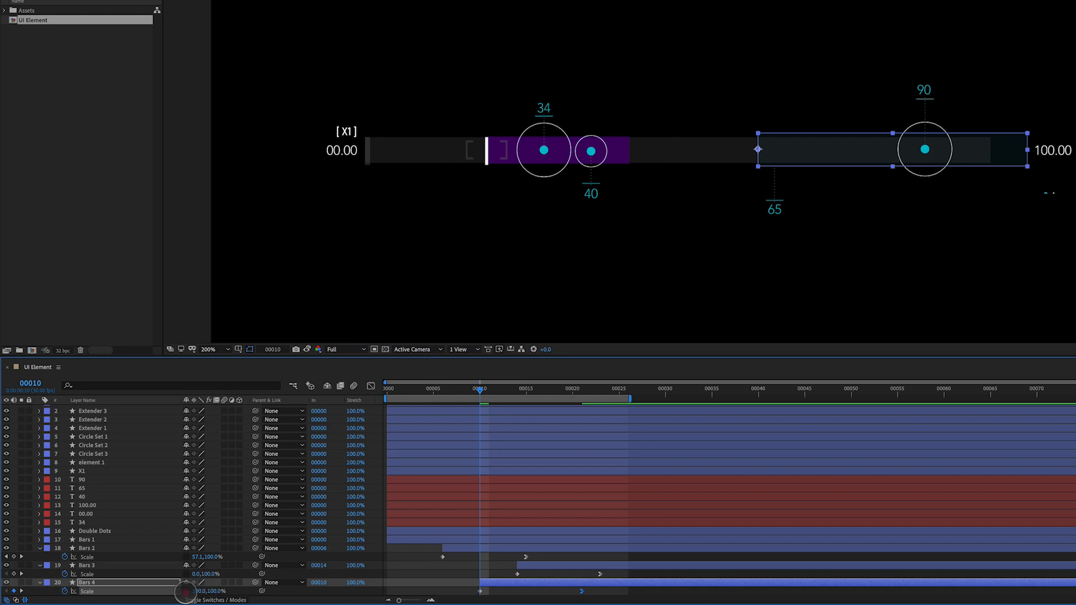
Step: Set the Scale of Bars 4 to 0% width and 100% height at frame 10 and preview how it grows
click(194, 591)
text(00)
key(Return)
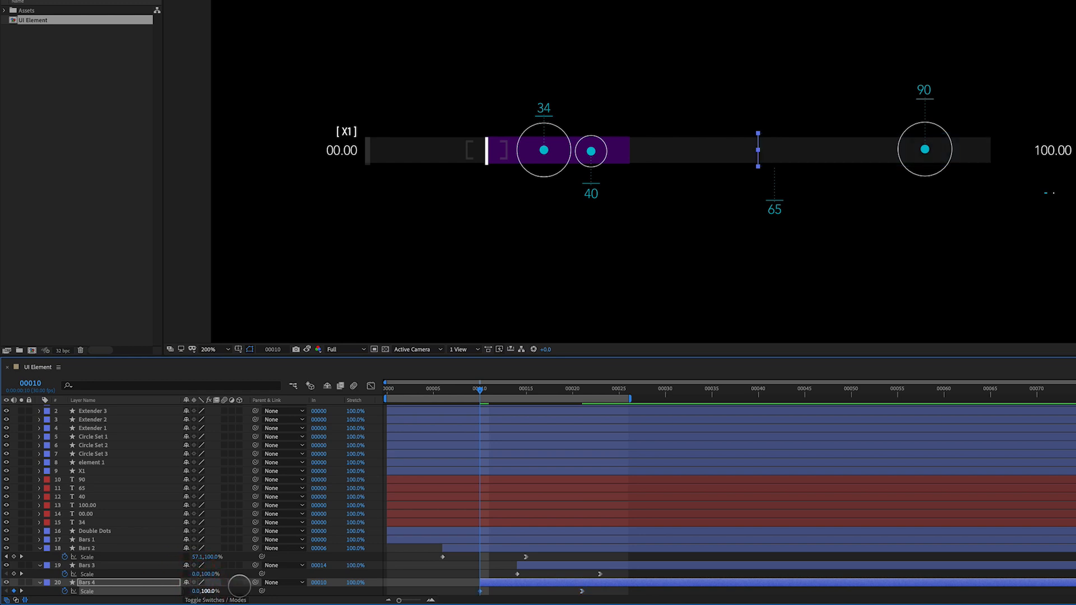
key(space)
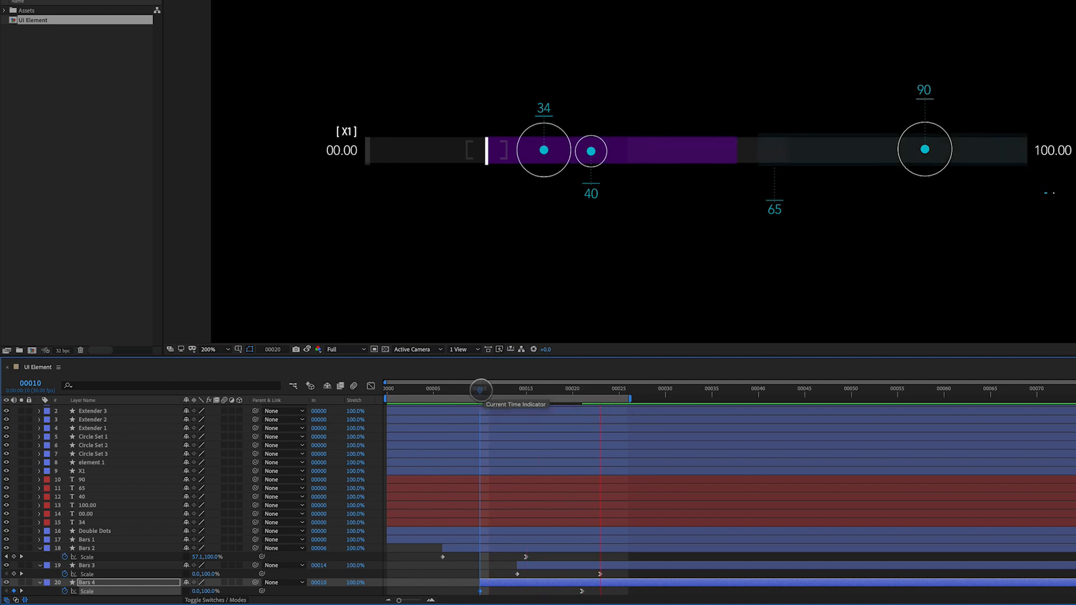
mouse_move(476, 389)
mouse_down()
mouse_move(389, 384)
mouse_move(516, 387)
mouse_move(490, 387)
mouse_up()
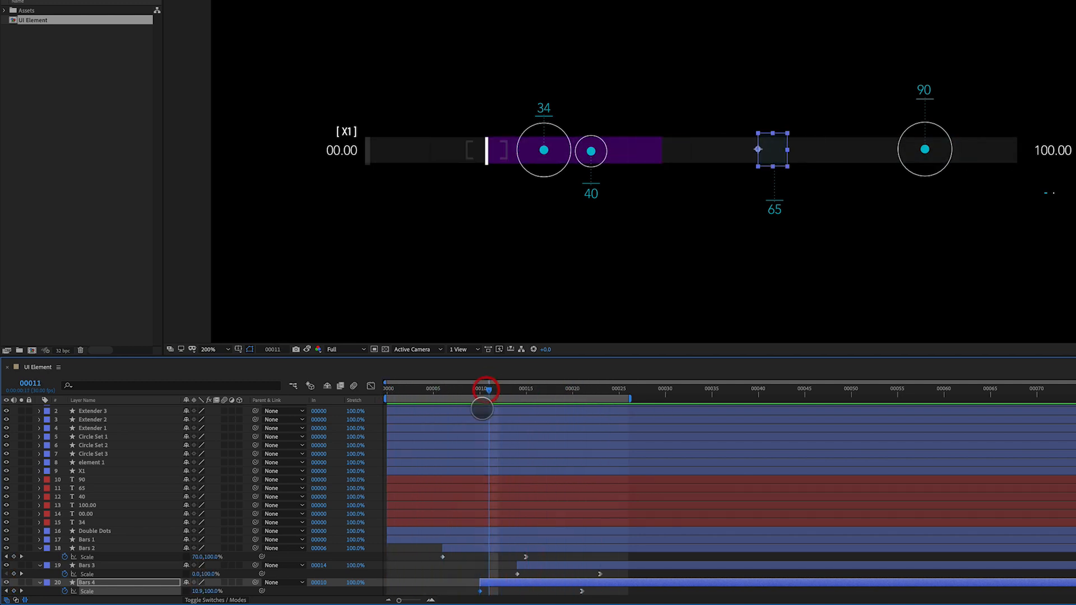
Step: Hide every layer above Bars 1, from Double Dots up to Extender 4, and preview the bars alone
click(88, 539)
click(91, 531)
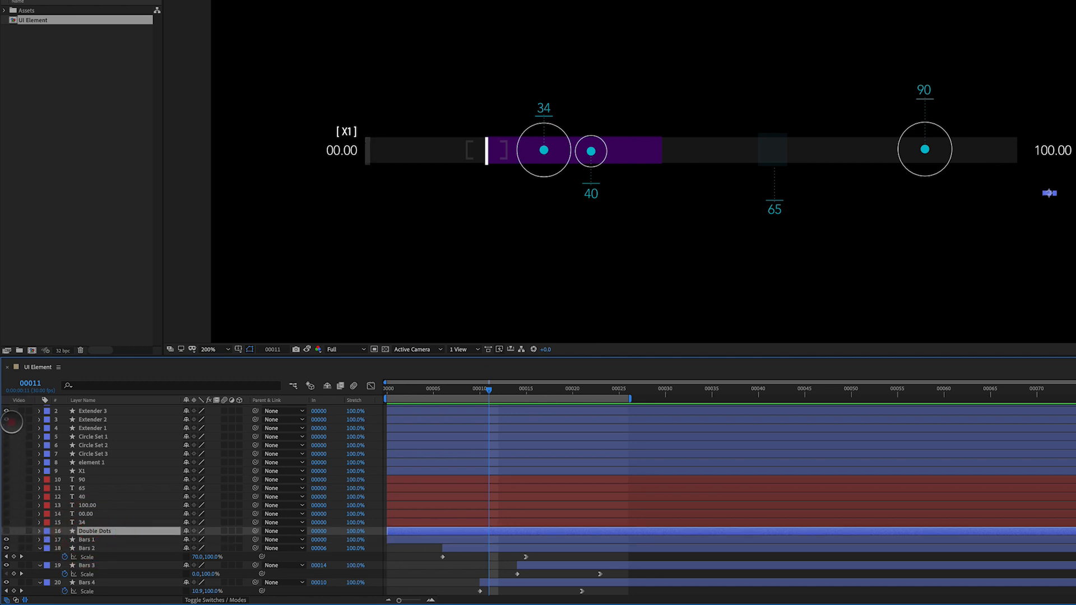
scroll(9, 392, up, 1)
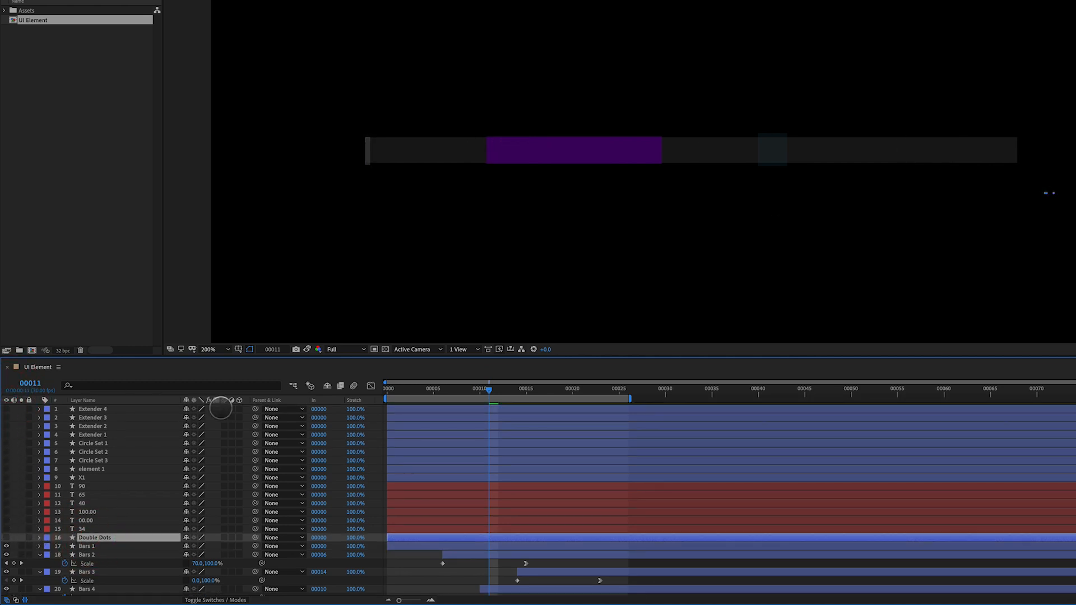
key(space)
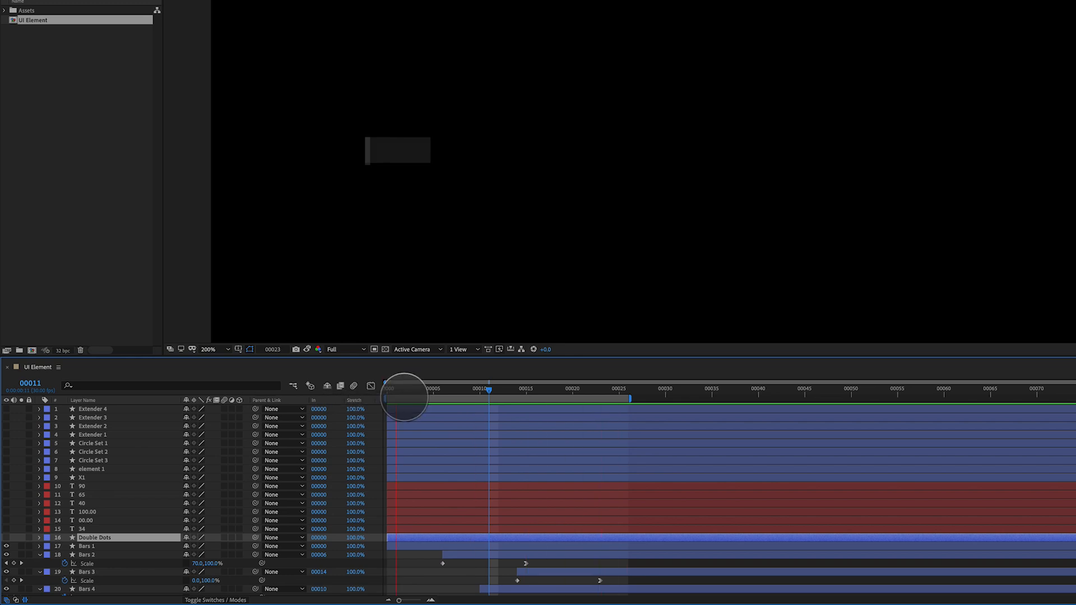
Step: Select the ending Scale keyframes of Bars 2 through Bars 5 and show their animation curves in the Graph Editor
scroll(196, 552, down, 3)
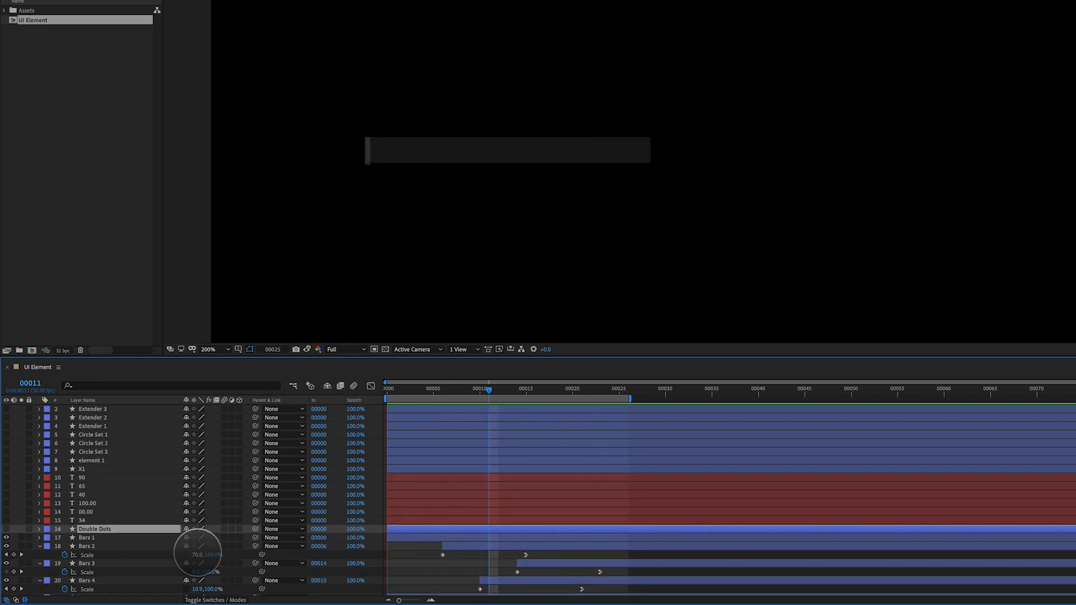
drag(614, 538, 498, 591)
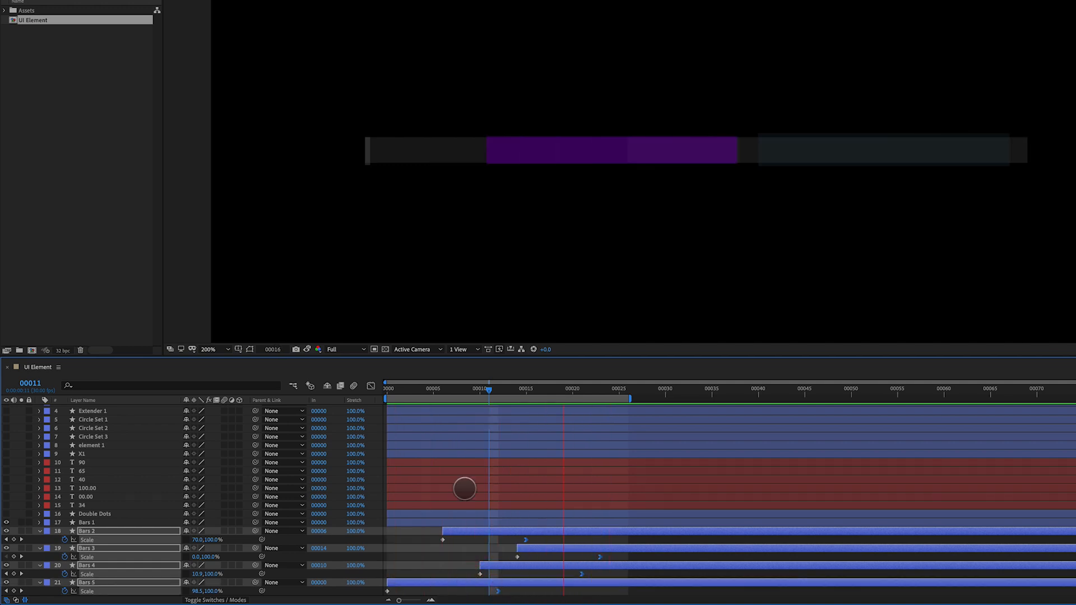
click(371, 386)
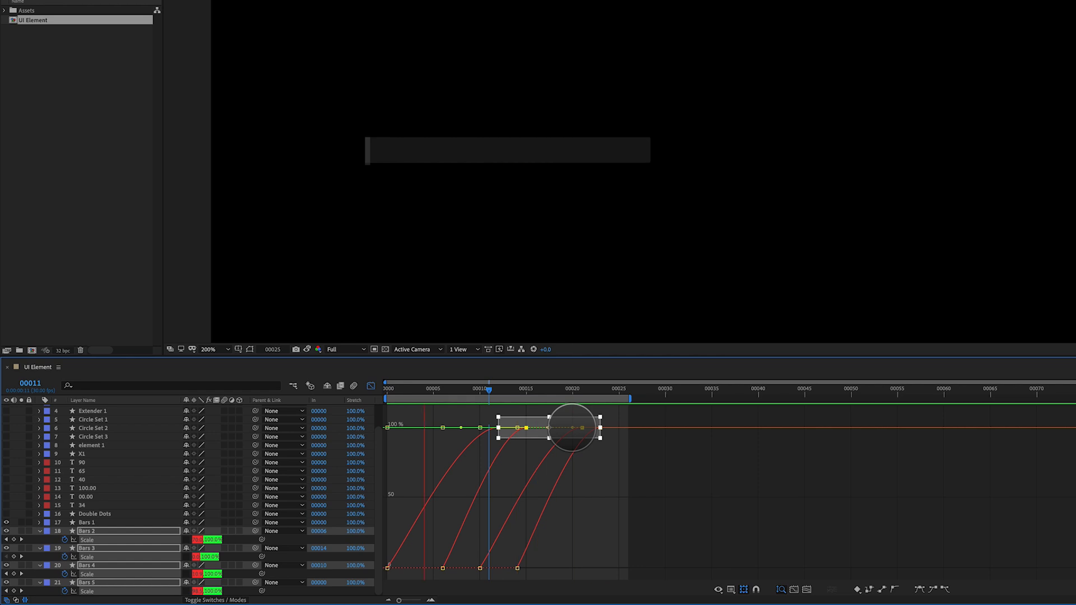
Step: Try different easing handle lengths and angles on the ending Scale keyframes of Bars 2 through Bars 5, undoing each change
drag(572, 427, 506, 427)
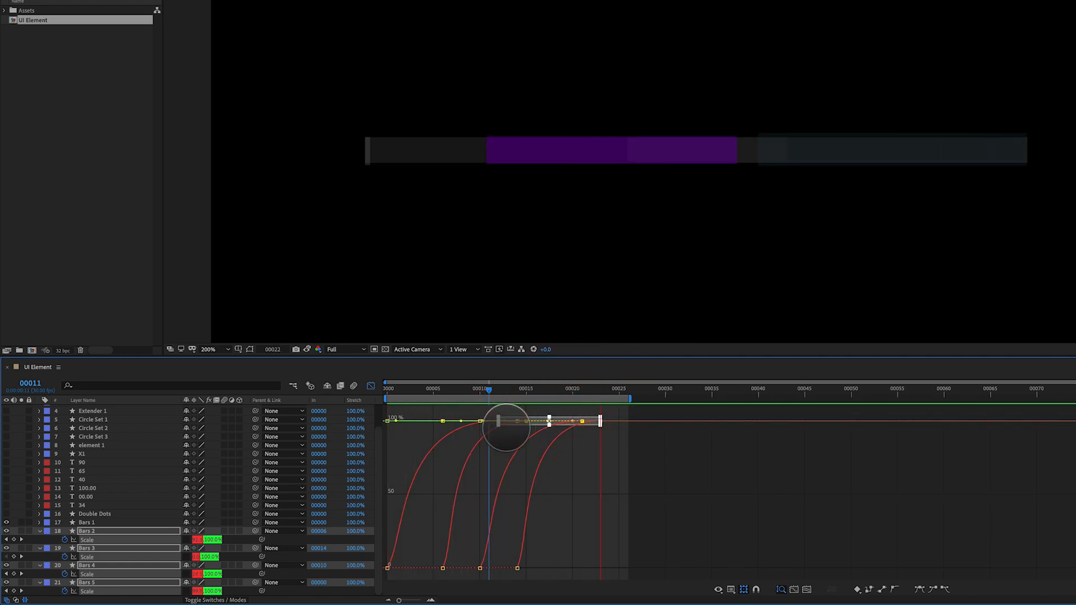
key(ctrl+z)
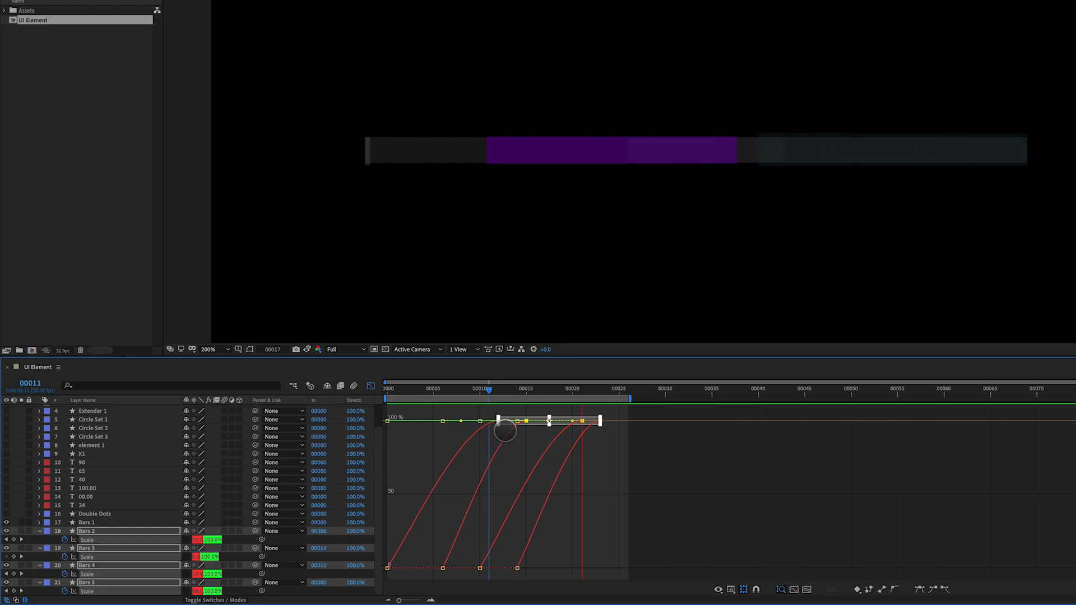
drag(462, 424, 492, 547)
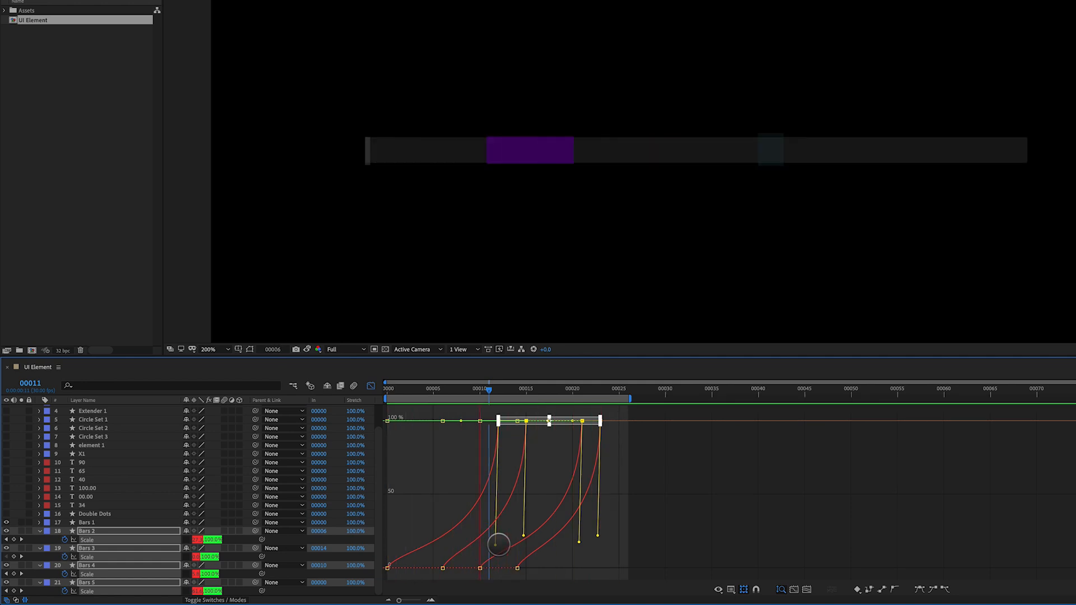
drag(498, 544, 415, 420)
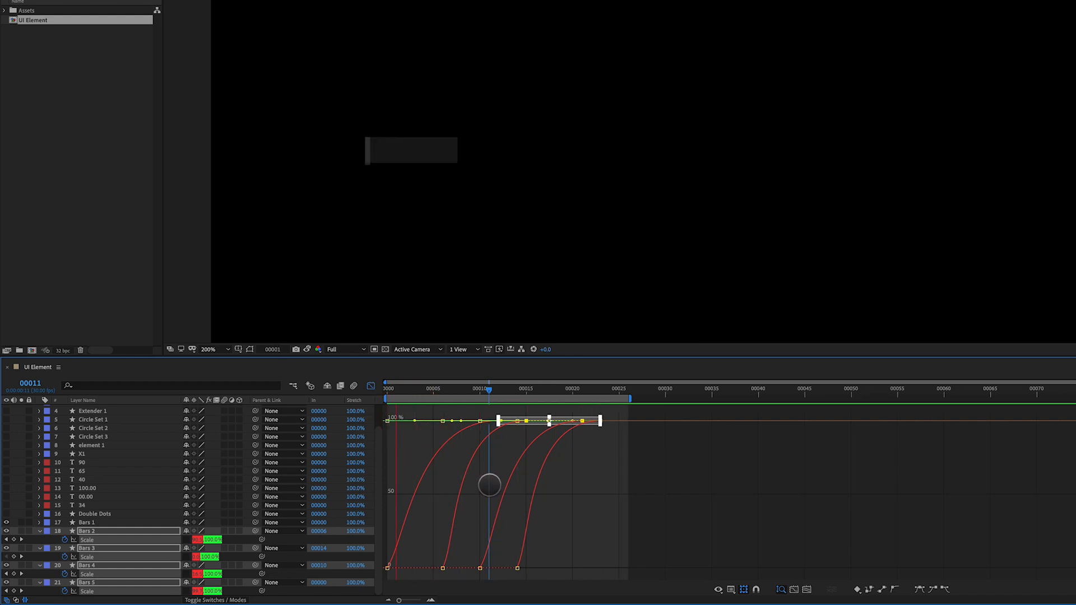
key(ctrl+z)
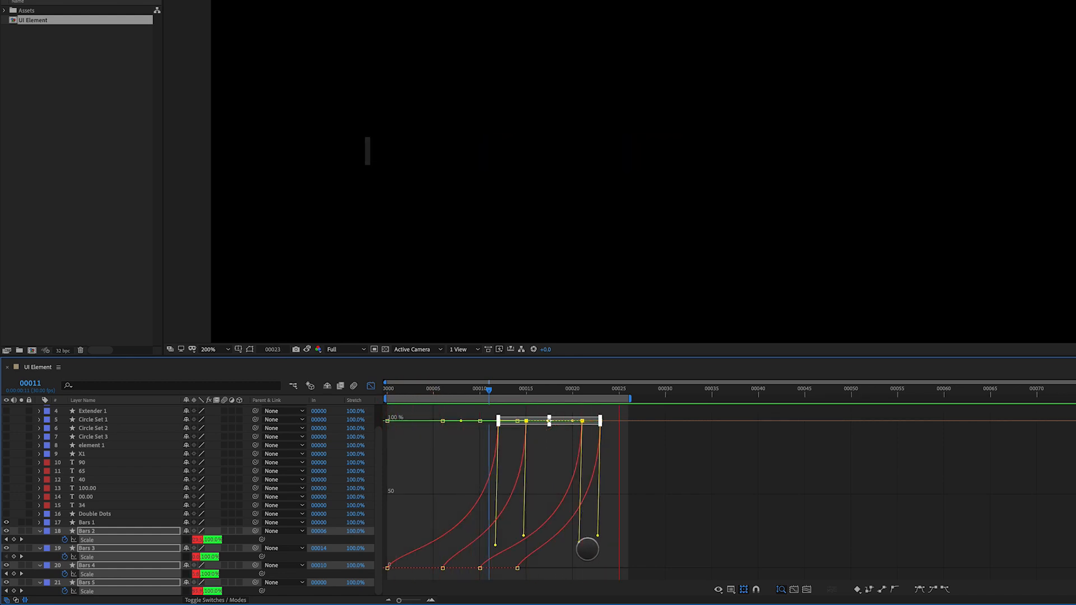
key(ctrl+z)
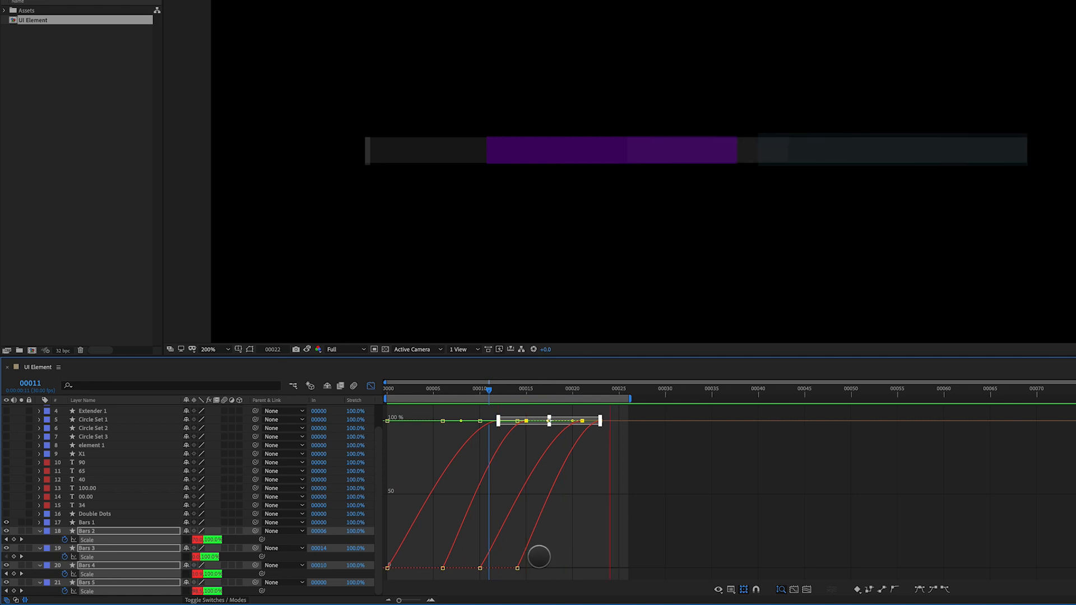
Step: Apply easing to the starting Scale keyframes of Bars 2 through Bars 5 to form S-shaped curves, and clear the keyframe selection
drag(539, 557, 375, 578)
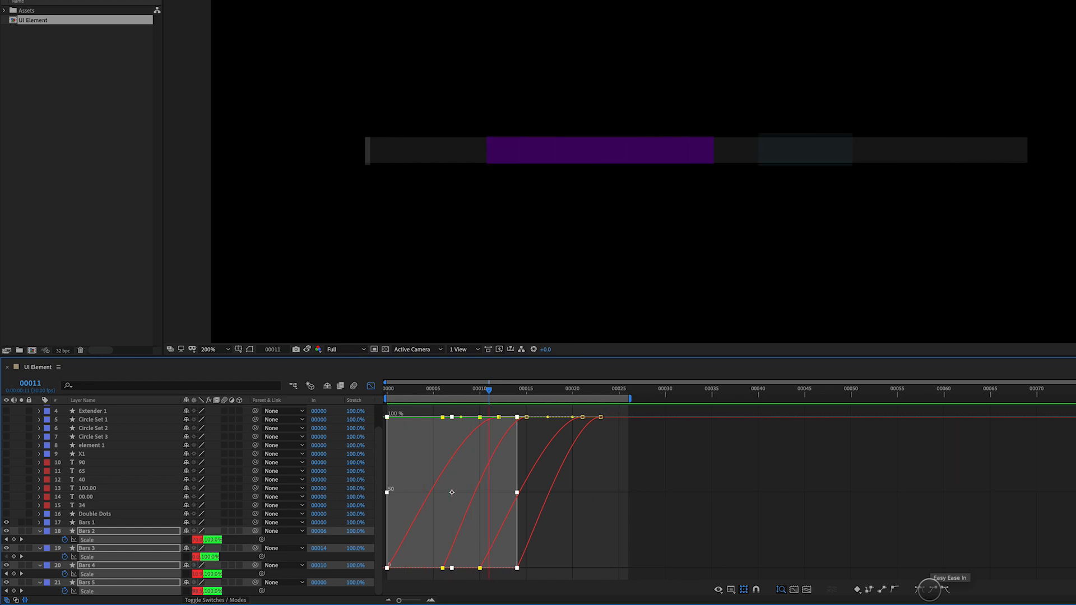
click(929, 589)
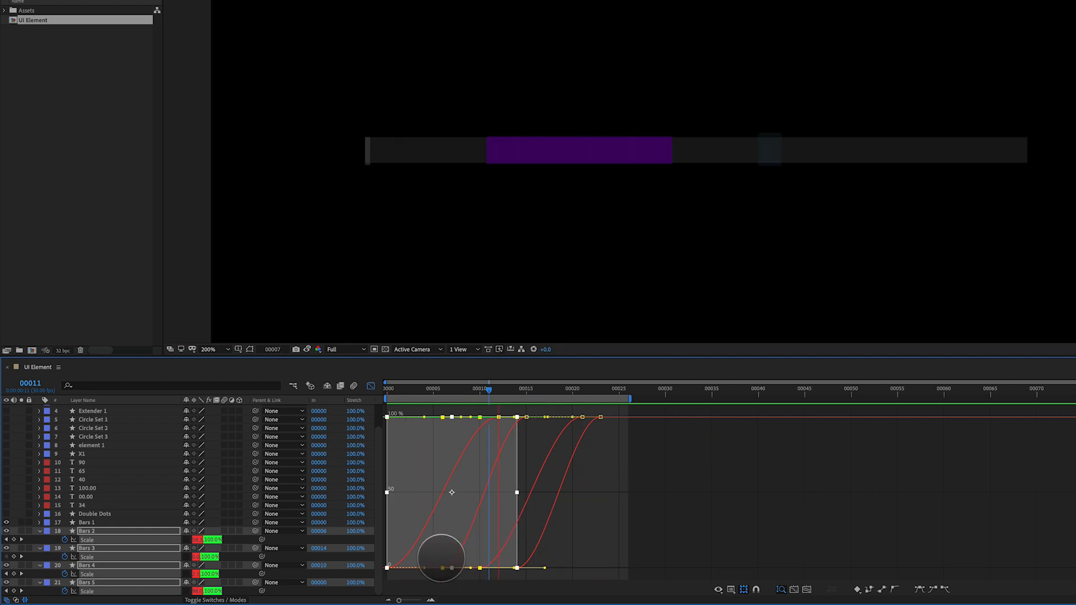
click(443, 567)
click(447, 560)
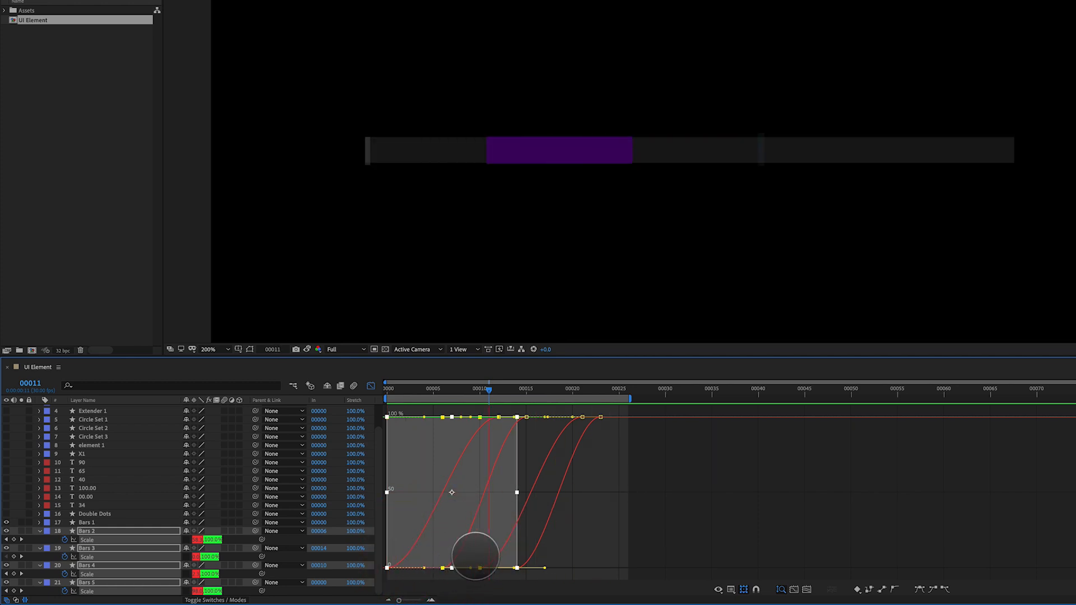
click(475, 555)
Step: Select the Scale properties of Bars 2 through Bars 5 to show all their animation curves together in the Graph Editor
click(152, 522)
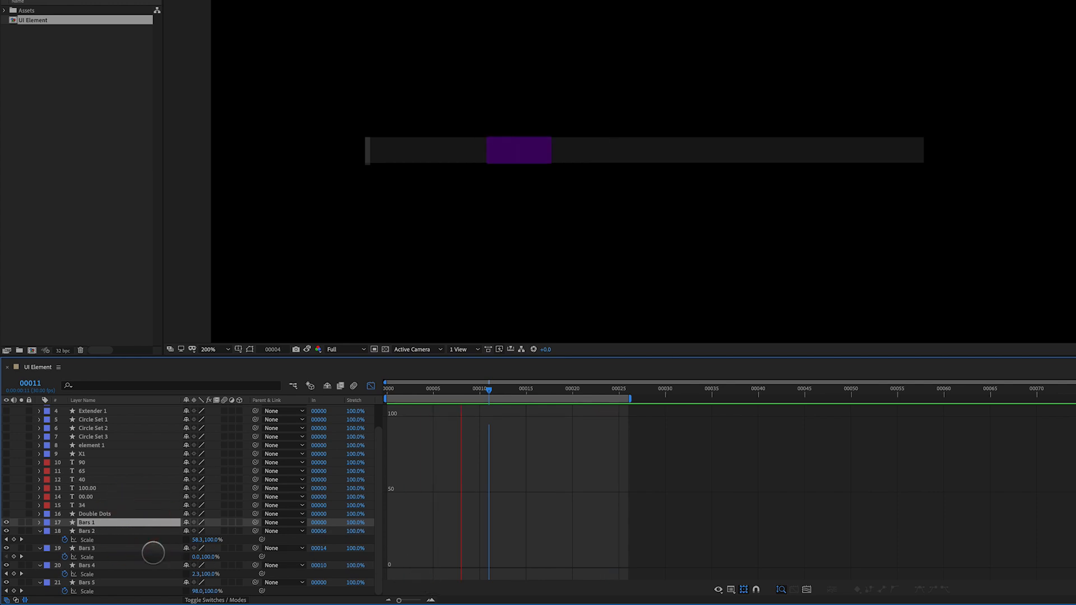
click(109, 531)
shift+click(109, 583)
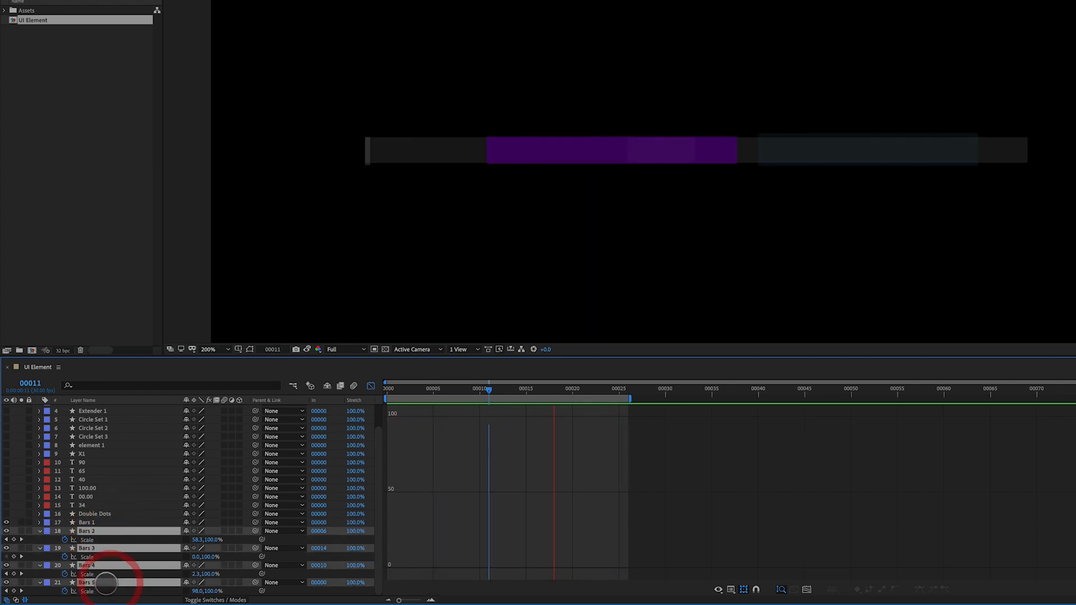
click(94, 591)
shift+click(91, 574)
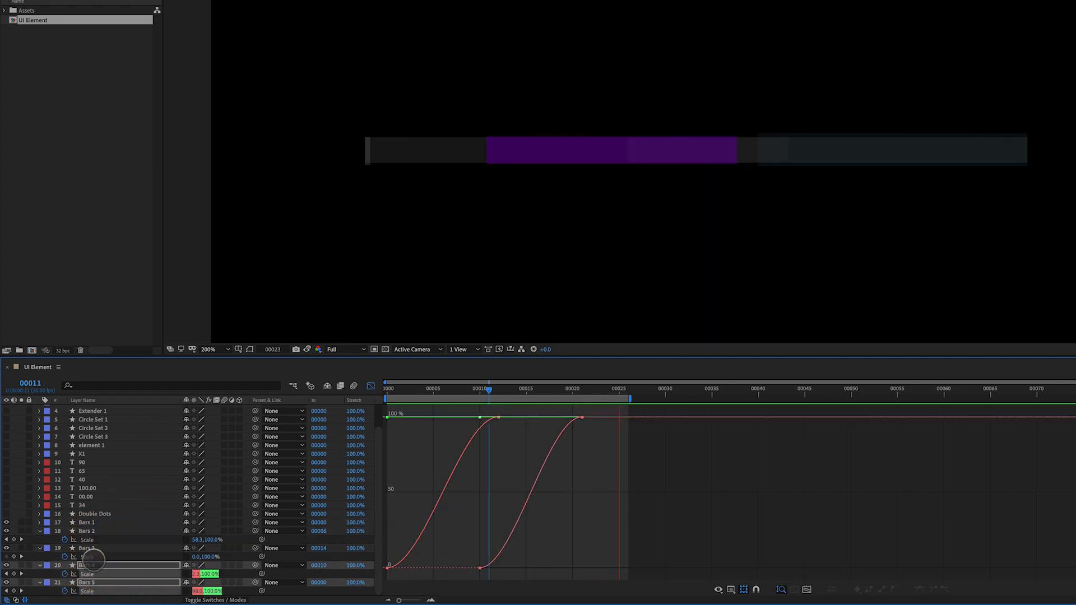
shift+click(89, 557)
shift+click(93, 540)
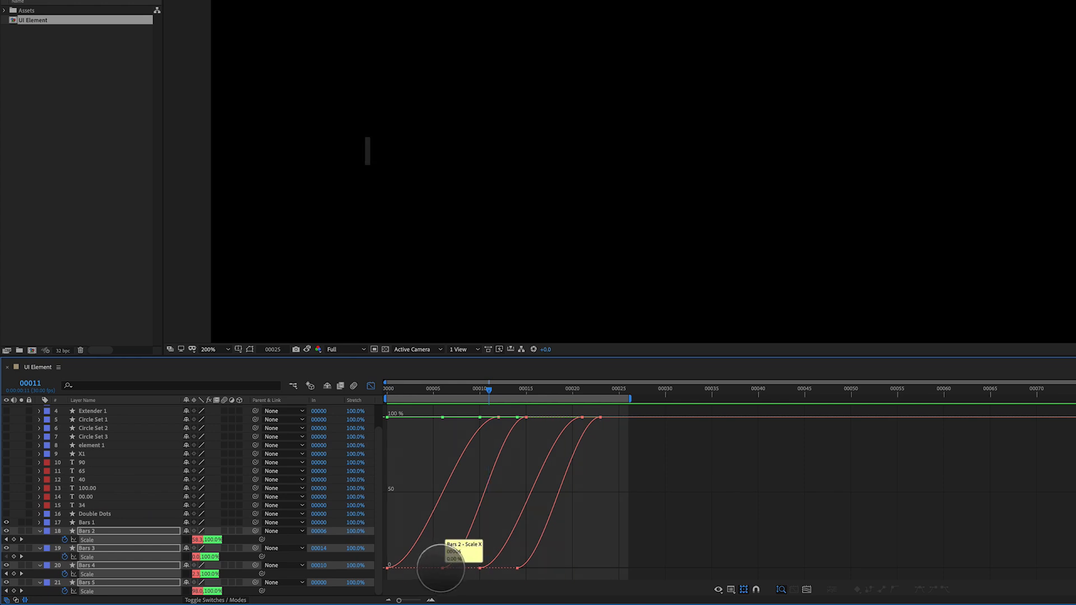
Step: Retime the starting Scale keyframes, moving Bars 2's to frame 4 and Bars 4's to frame 8
click(442, 568)
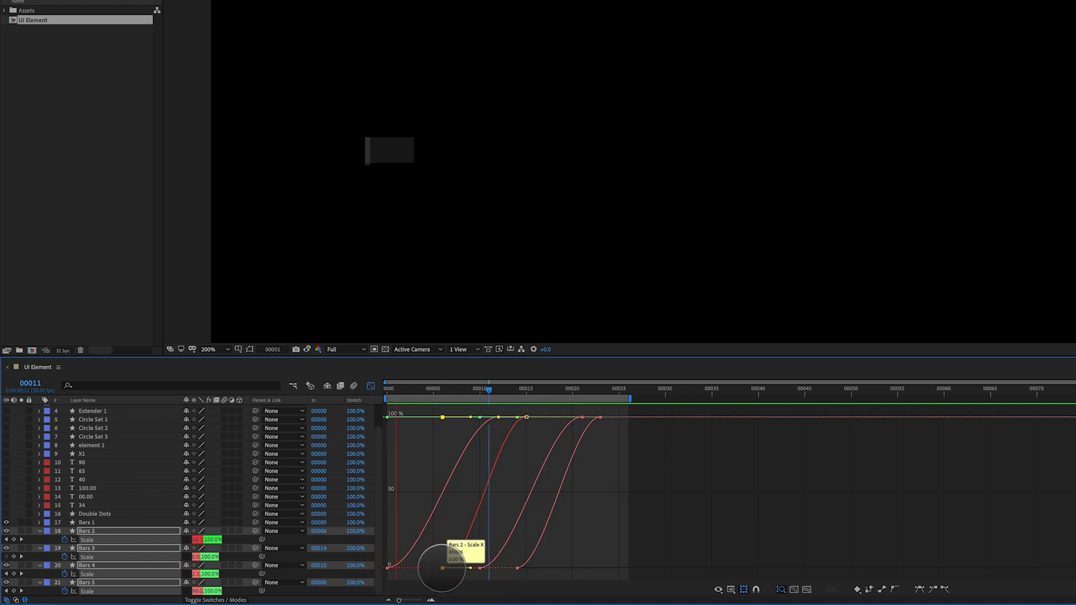
drag(443, 569, 423, 568)
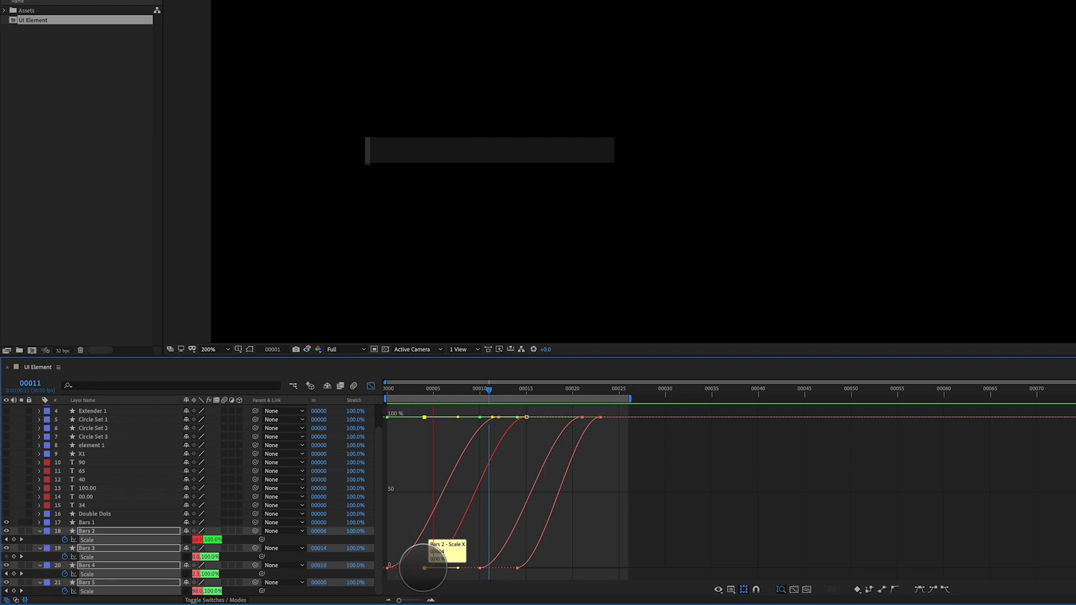
drag(480, 568, 464, 568)
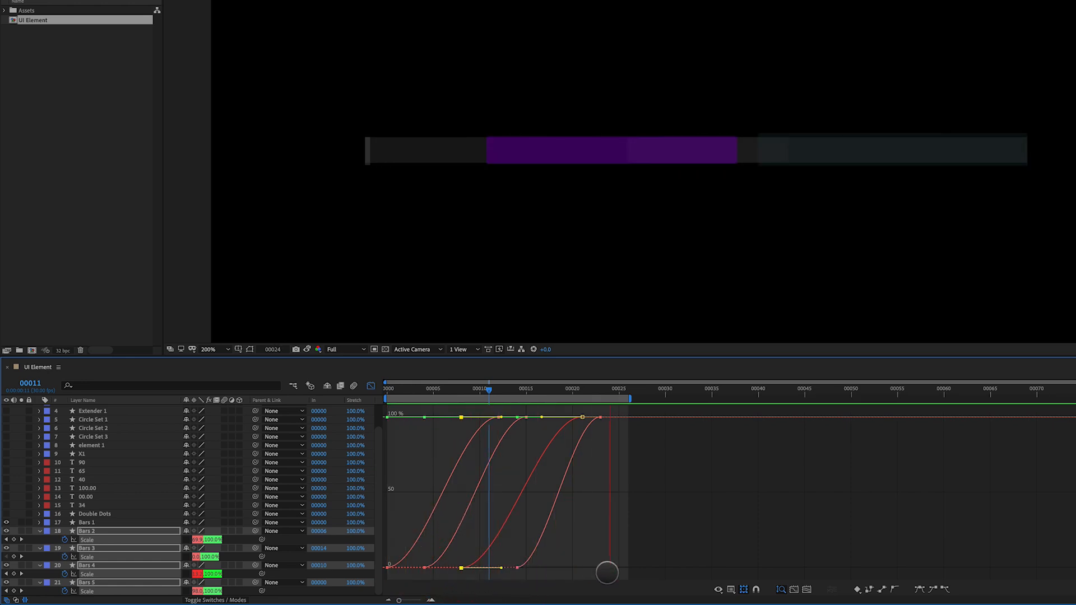
Step: Lengthen the incoming easing handles on the ending Scale keyframes of Bars 3 and Bars 4, and close the Graph Editor
drag(619, 413, 470, 422)
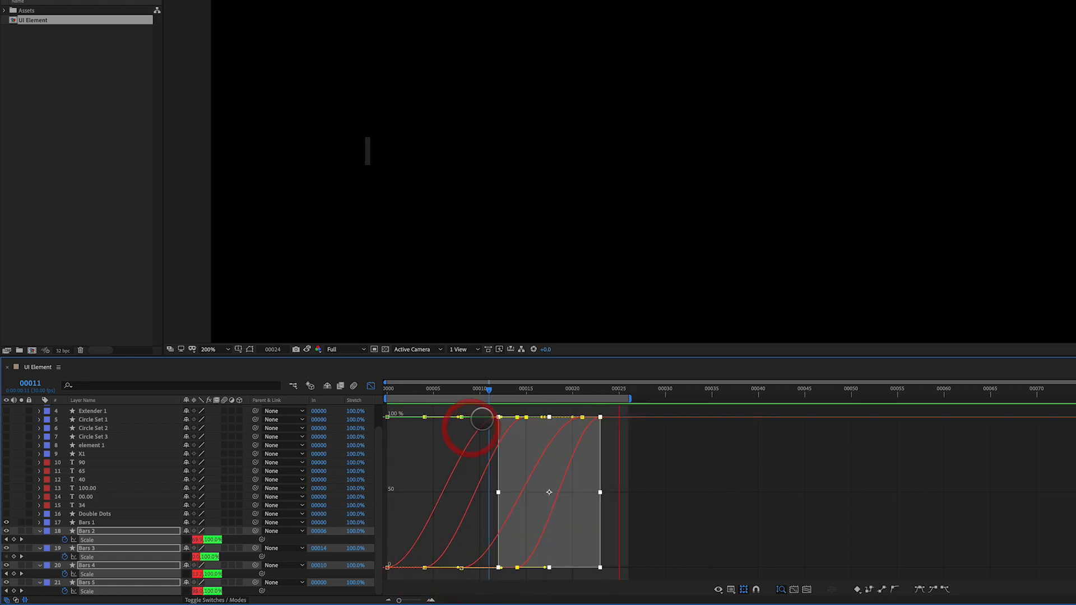
click(446, 415)
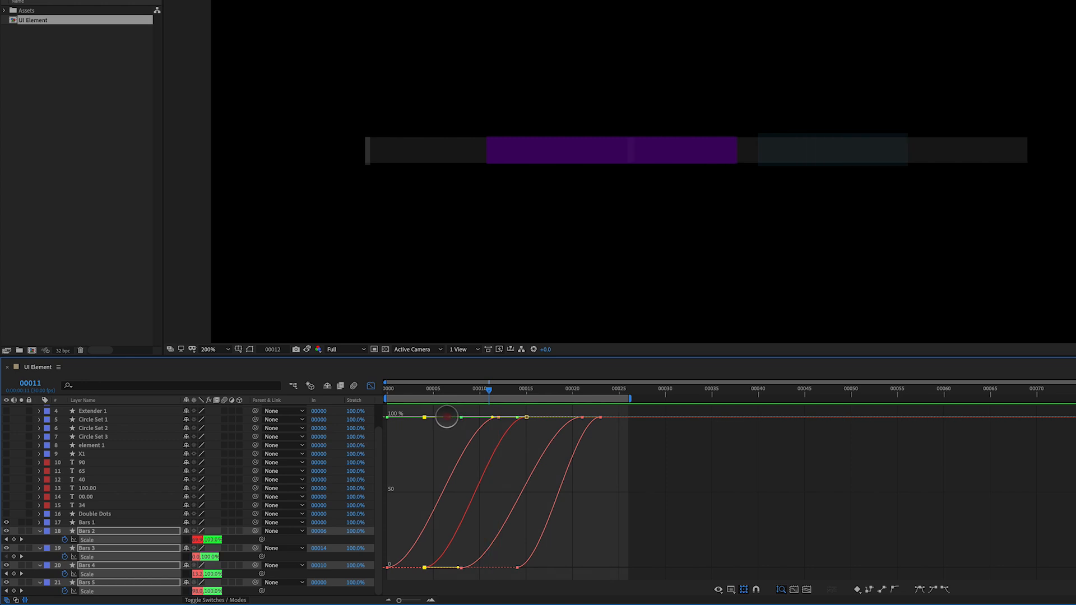
drag(602, 408, 536, 422)
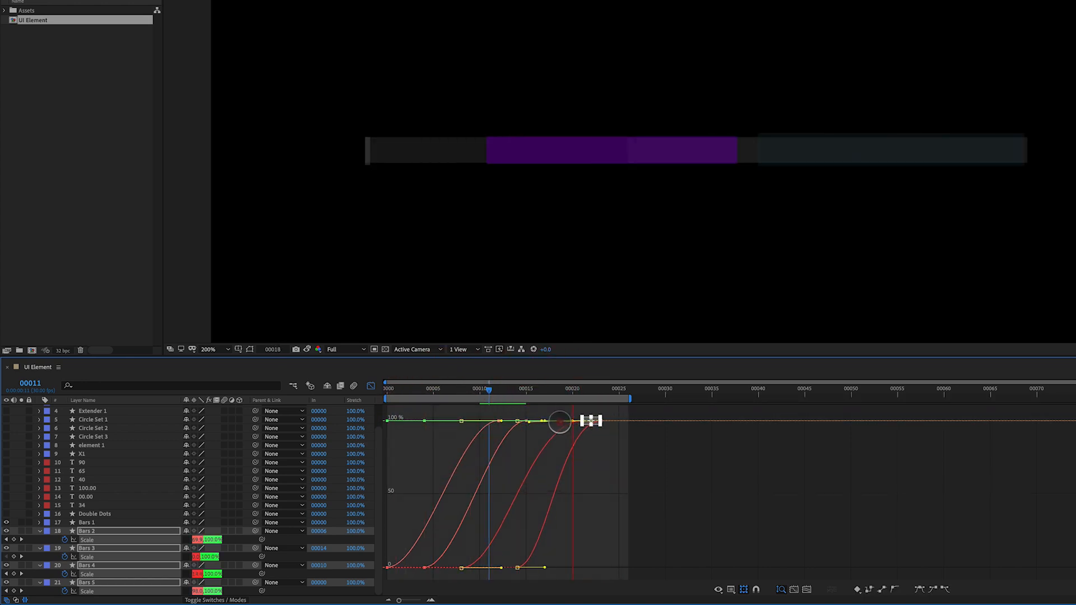
drag(559, 422, 520, 421)
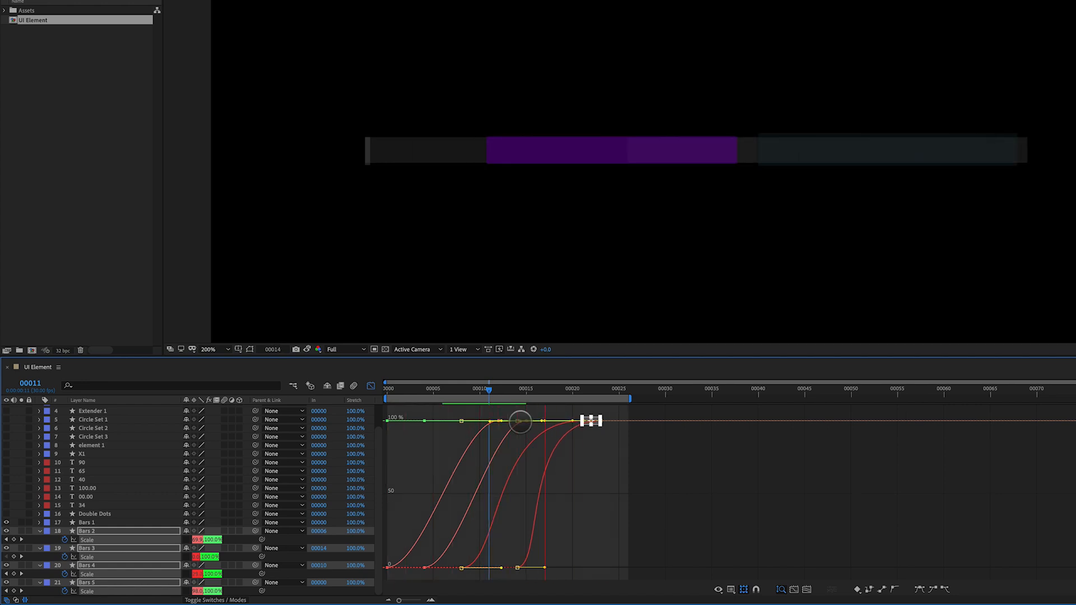
drag(520, 421, 520, 422)
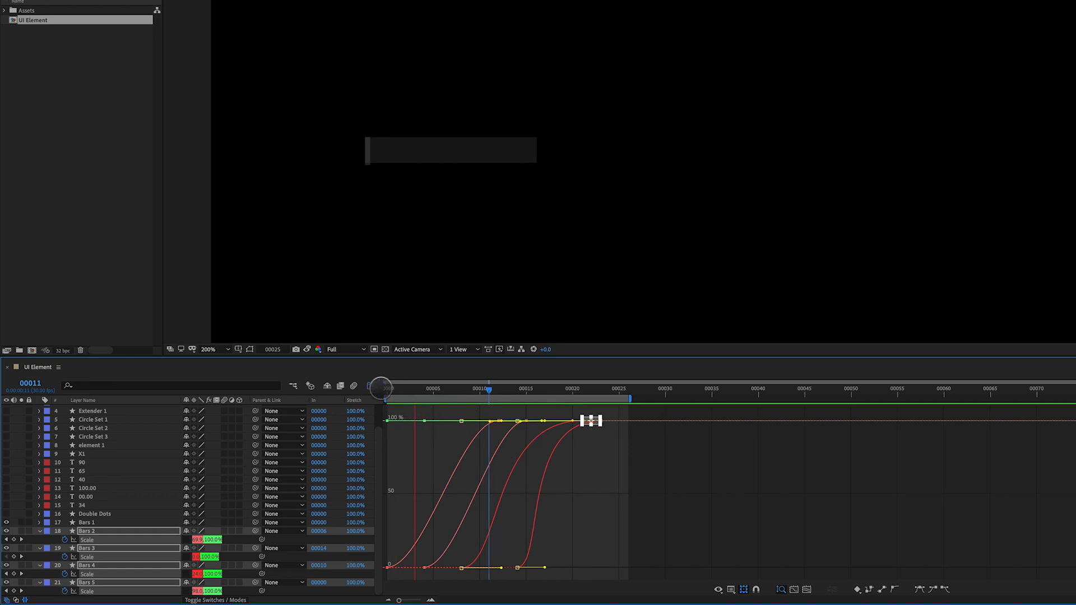
click(368, 386)
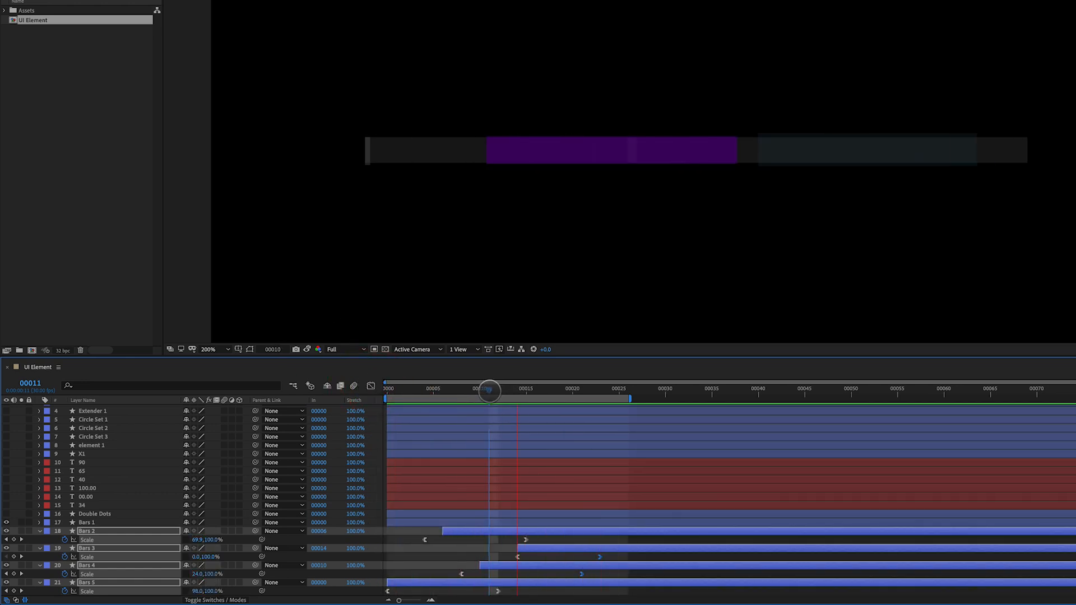
Step: Show the Double Dots layer and shift it in time to start at frame 11
click(101, 513)
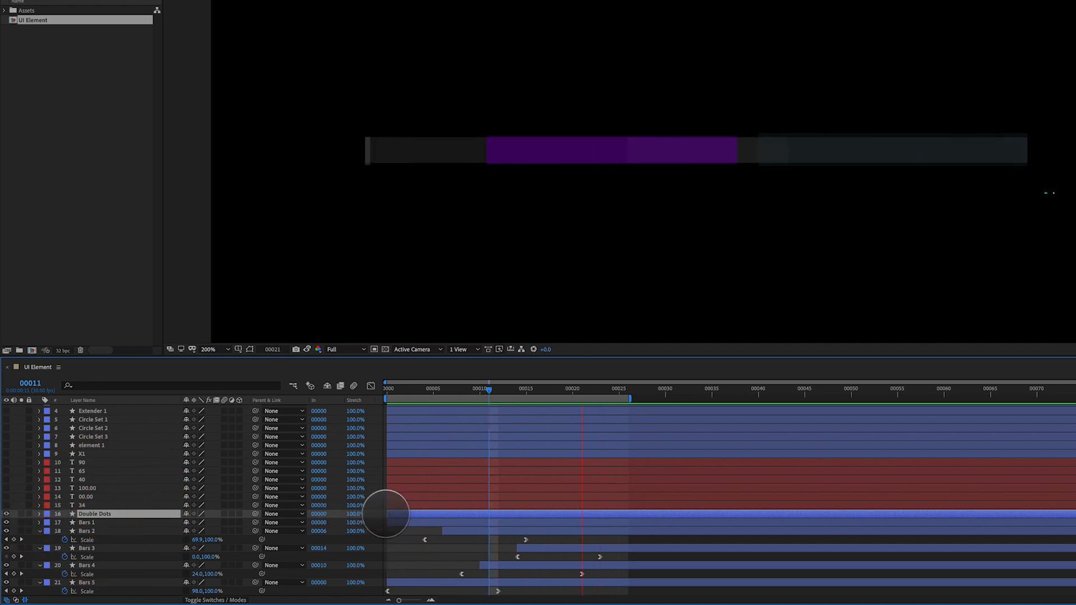
click(406, 514)
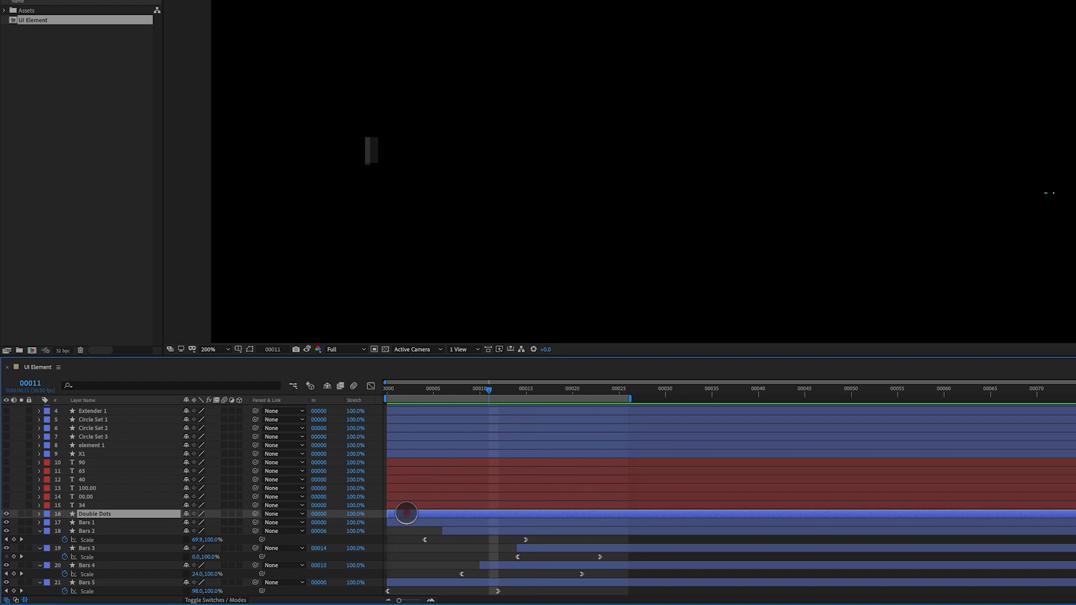
drag(406, 513, 510, 512)
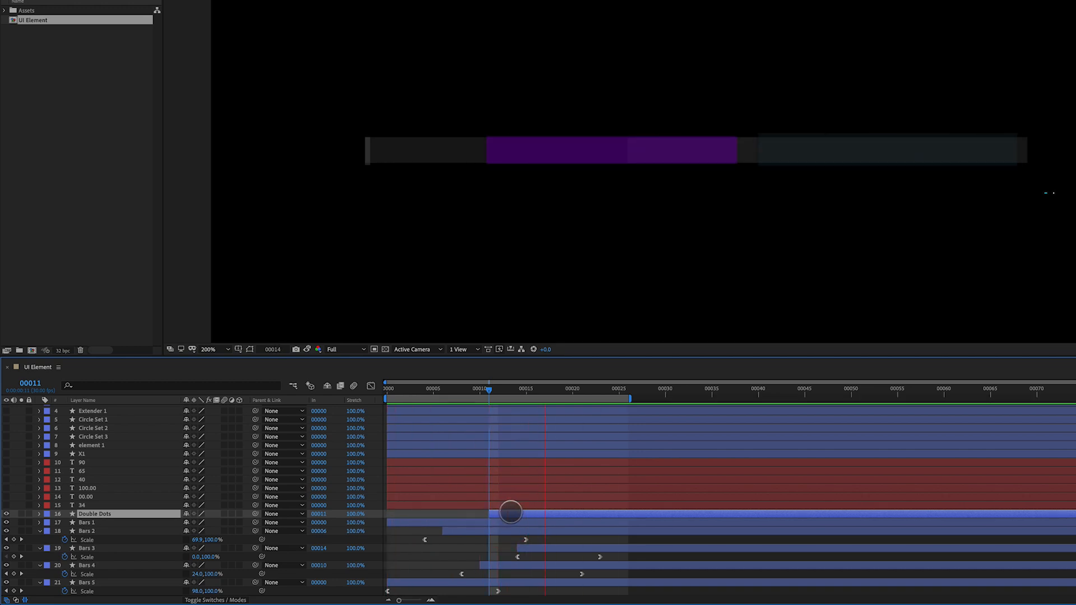
click(86, 505)
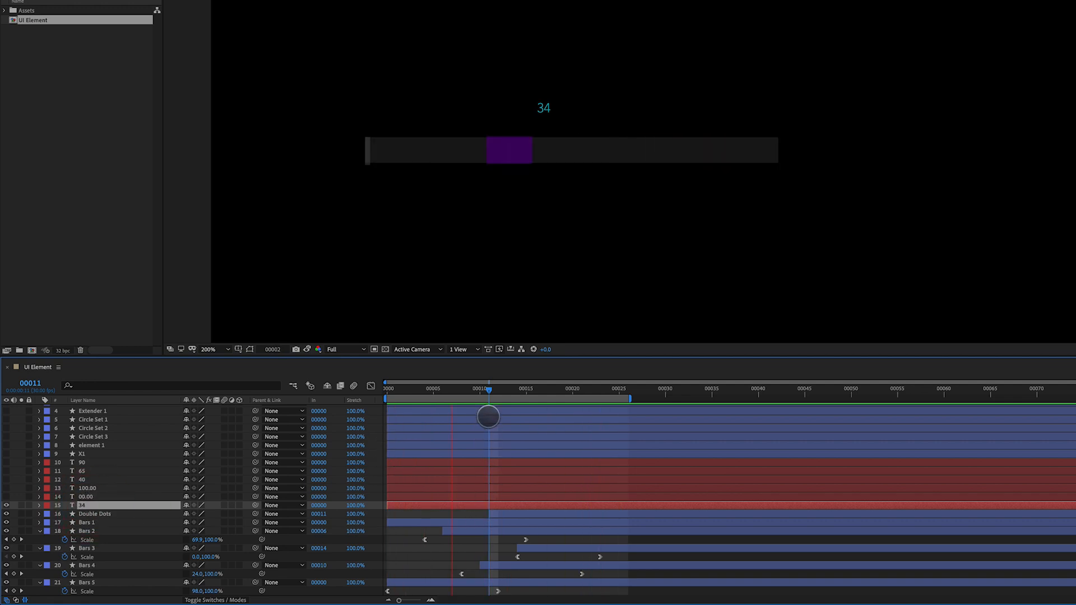
click(489, 394)
click(7, 505)
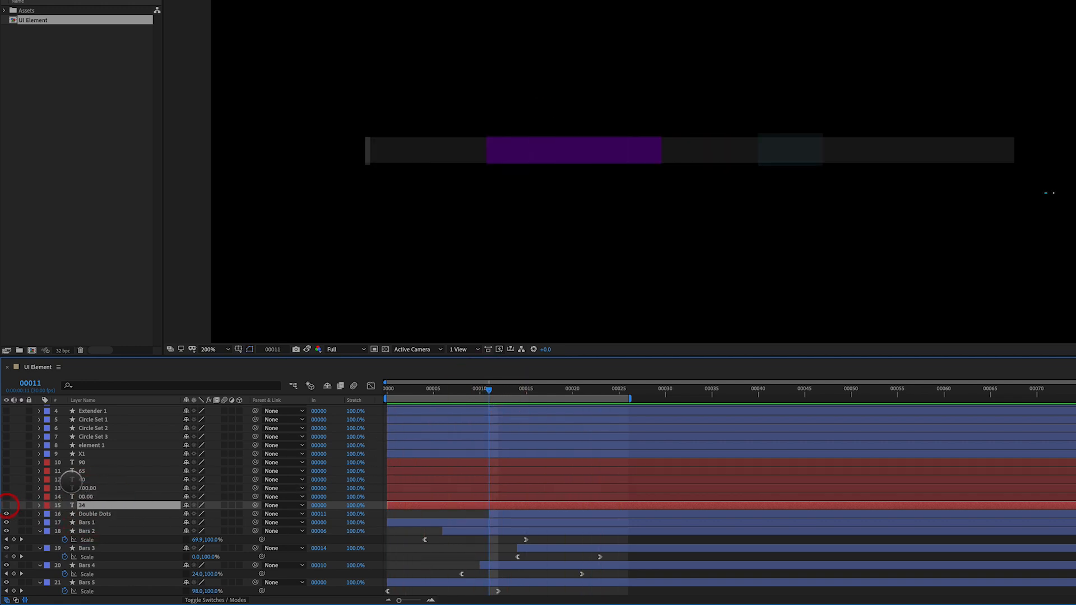
Step: Show the X1 and element 1 layers, and make element 1 start at frame 8
click(90, 446)
click(82, 454)
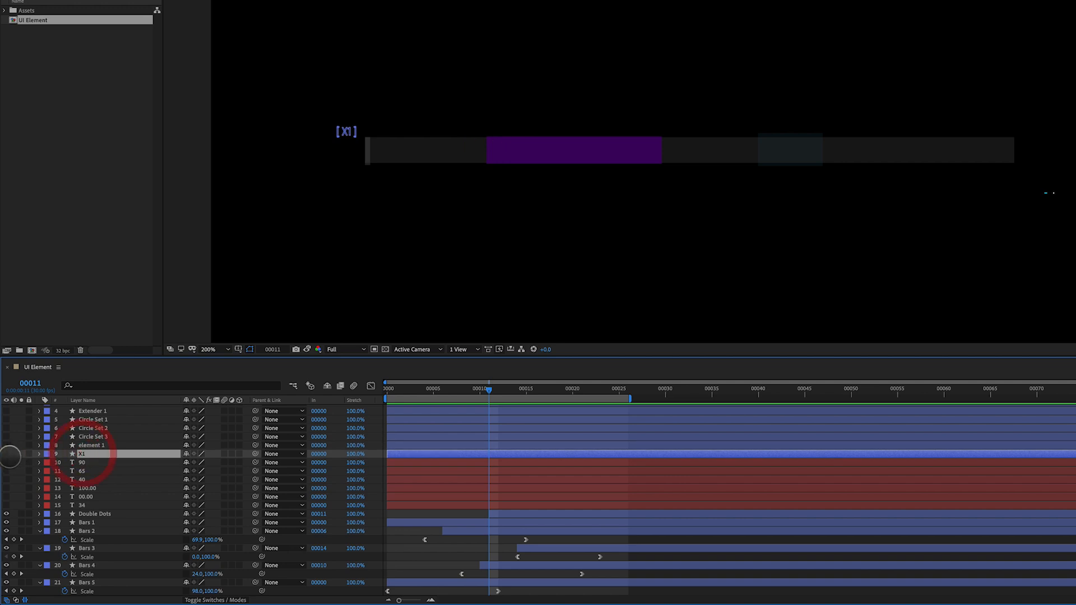
click(6, 454)
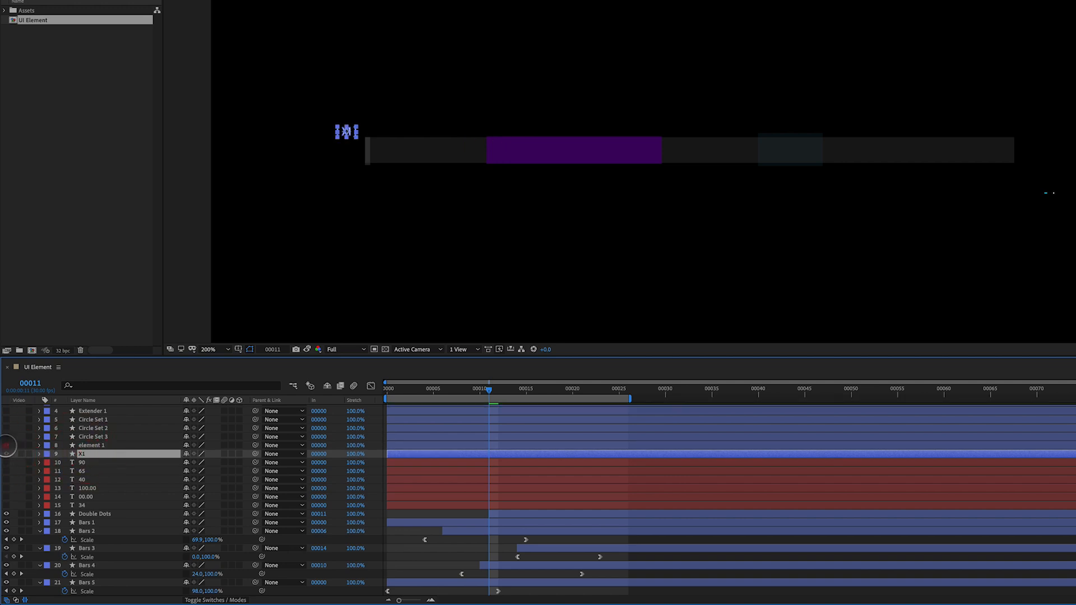
click(87, 446)
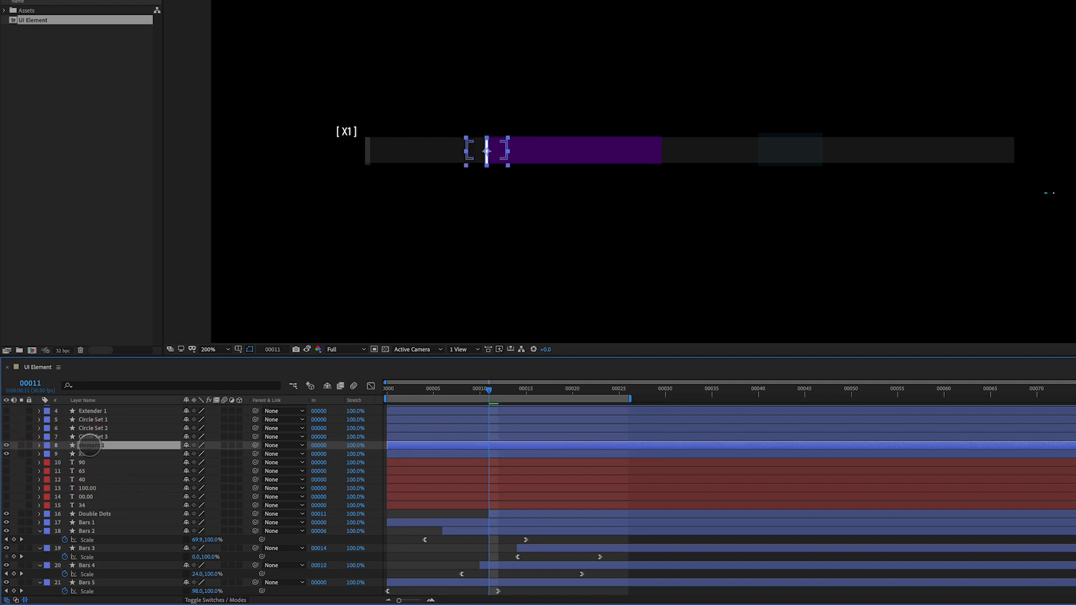
drag(488, 388, 461, 390)
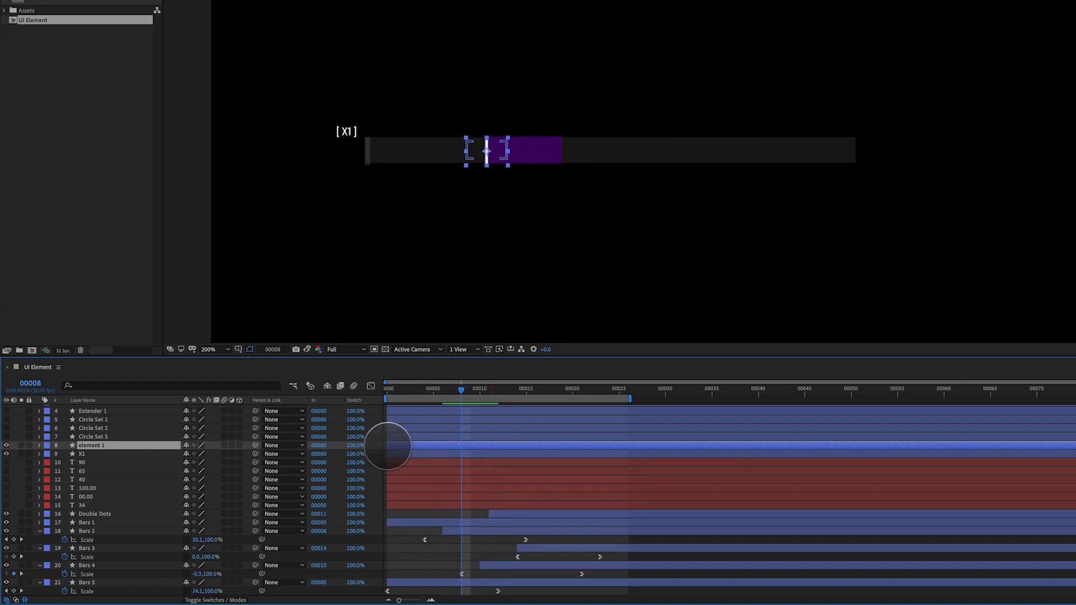
drag(386, 445, 459, 454)
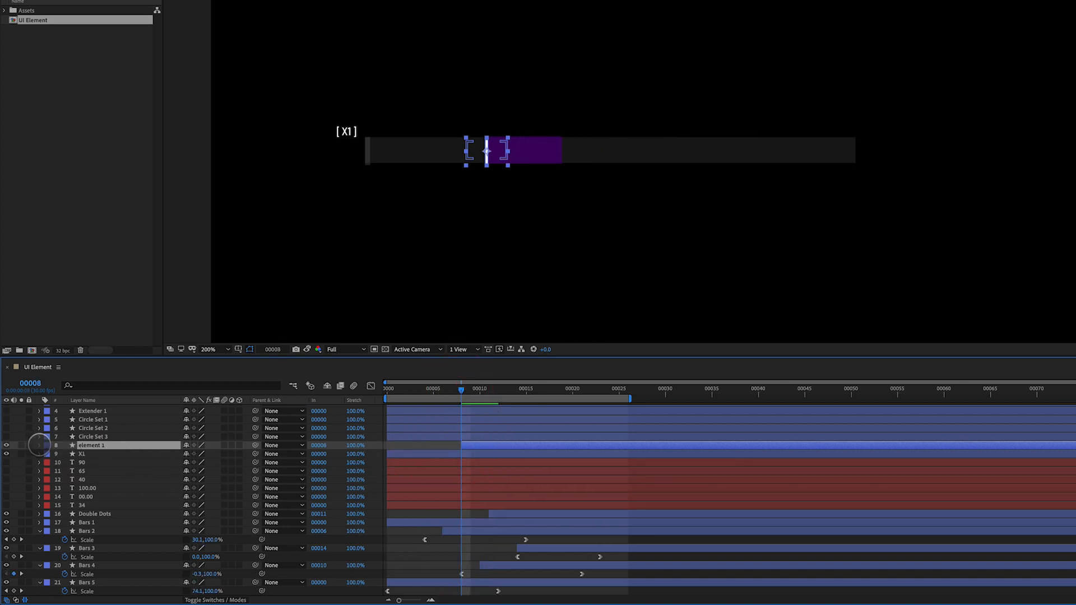
Step: Expand element 1's contents and examine its nested groups to identify which shapes each one holds
click(39, 445)
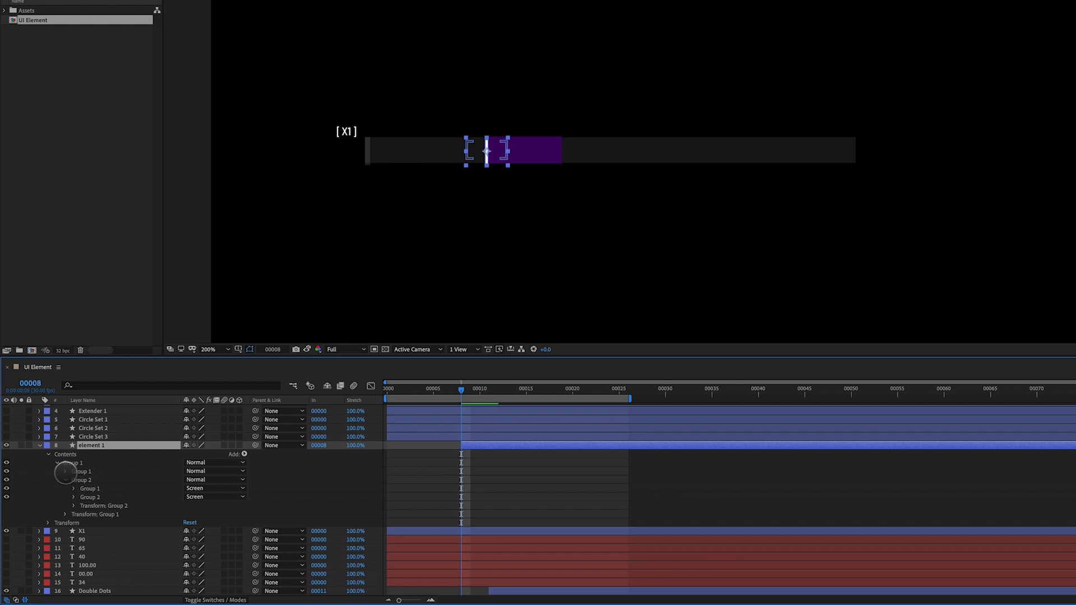
click(65, 471)
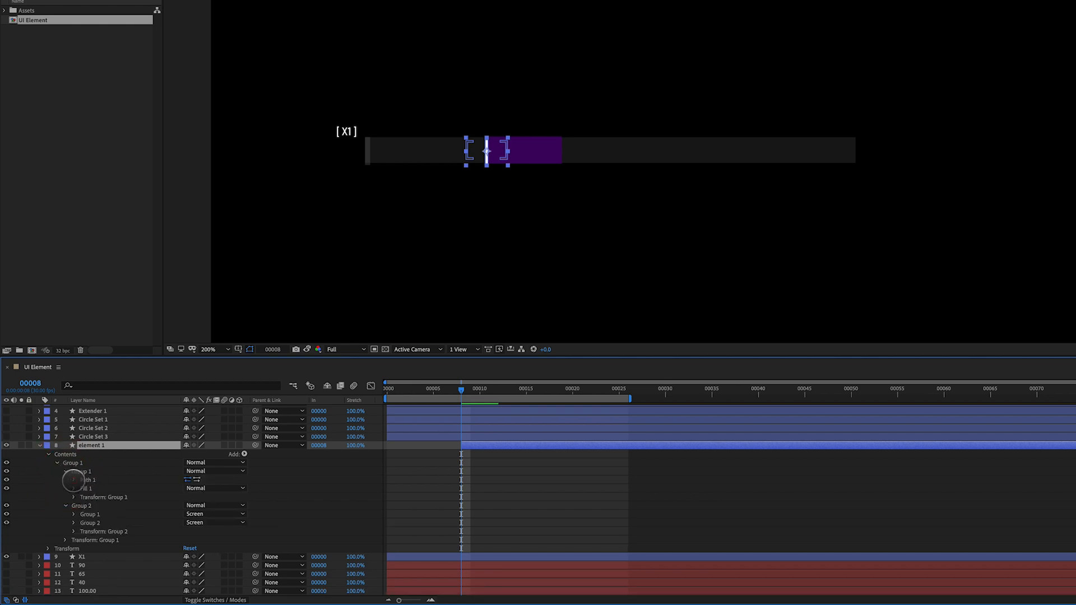
click(73, 480)
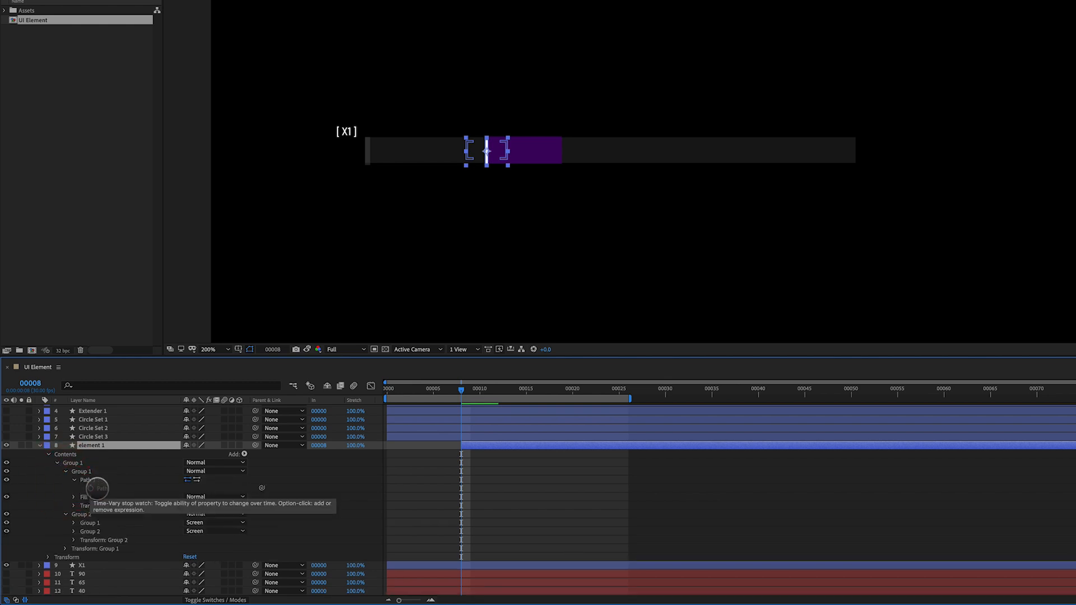
click(103, 488)
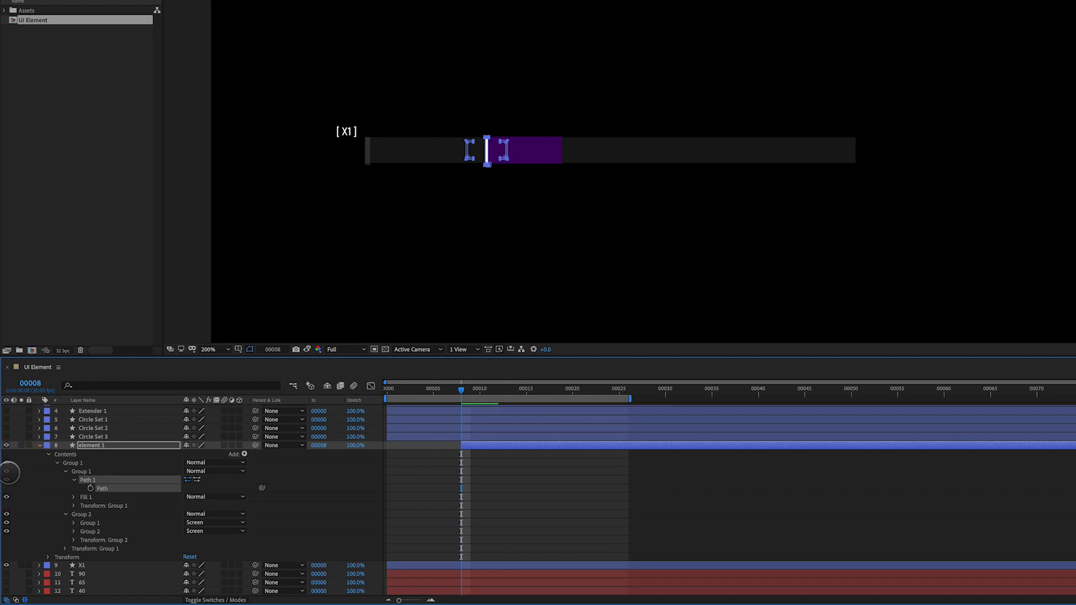
click(56, 463)
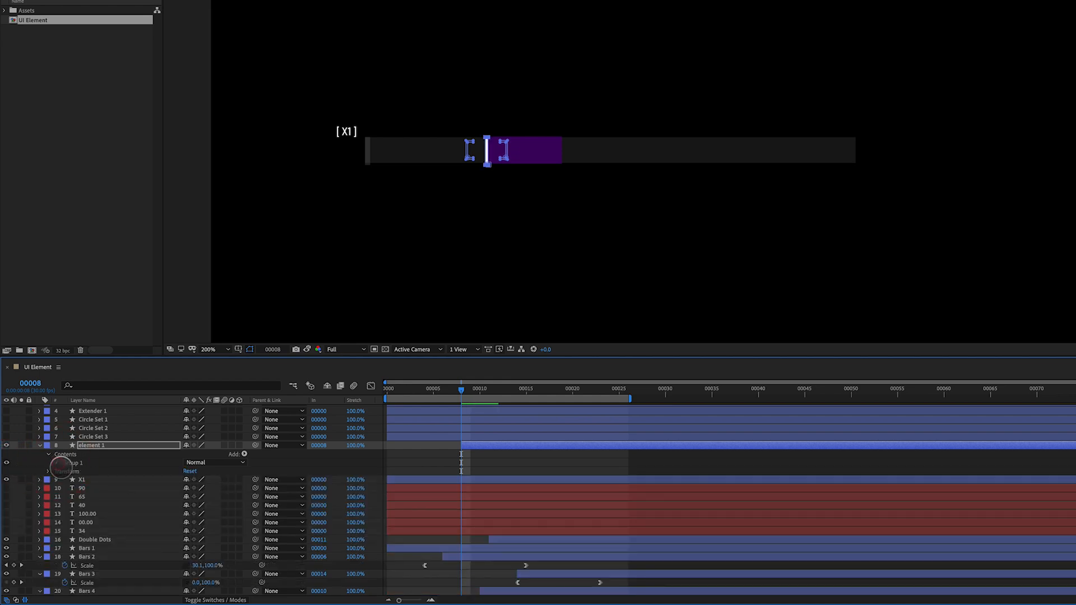
click(56, 463)
click(65, 479)
click(80, 480)
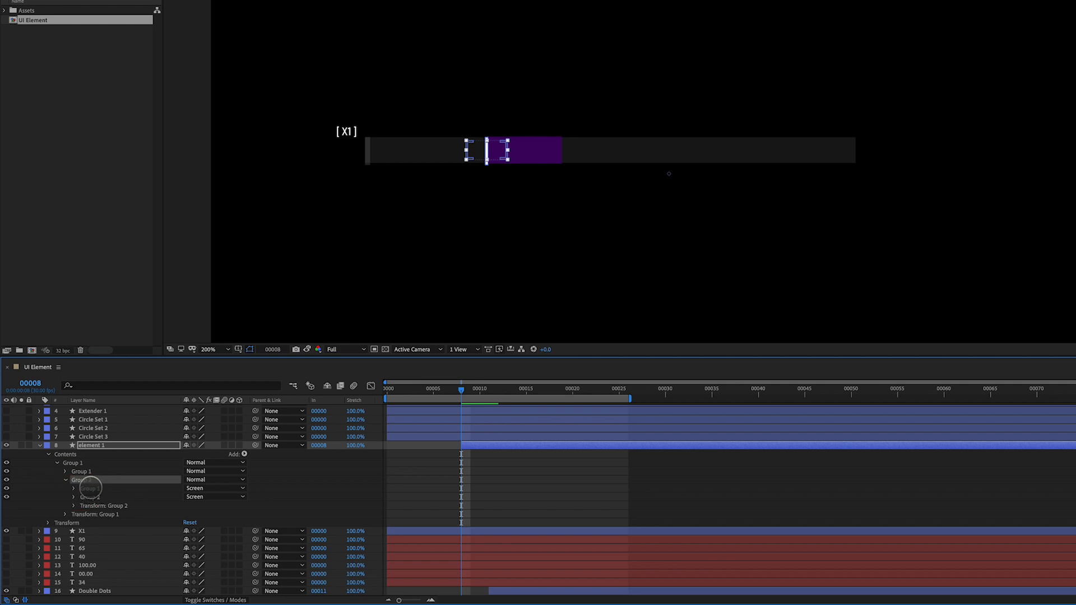
Step: Within Group 2 of element 1, rename the right bracket's group R Bracket and the left bracket's group L Bracket
click(90, 488)
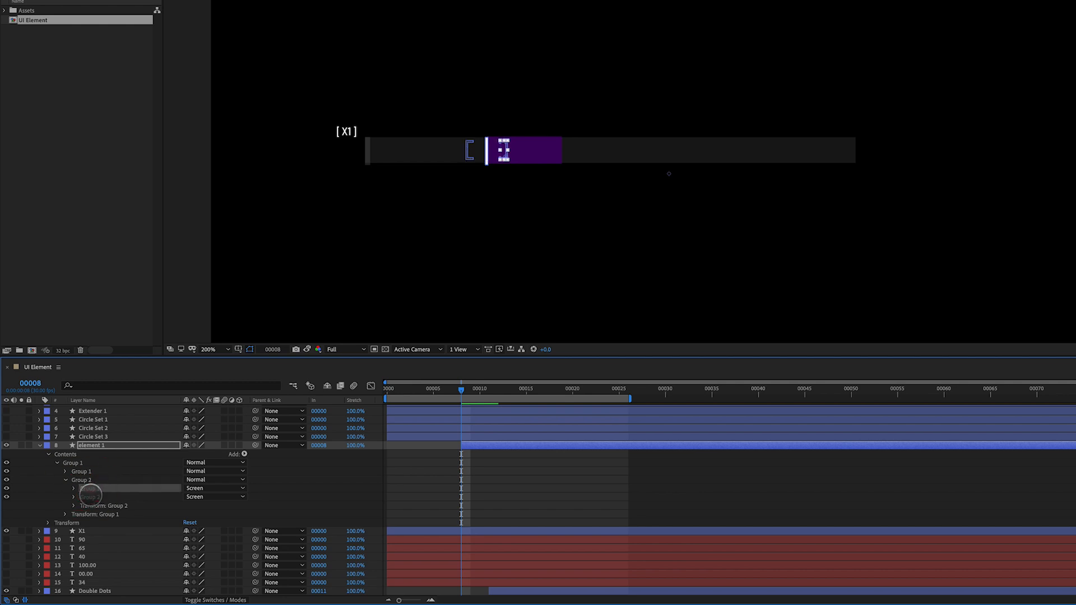
click(90, 496)
click(90, 488)
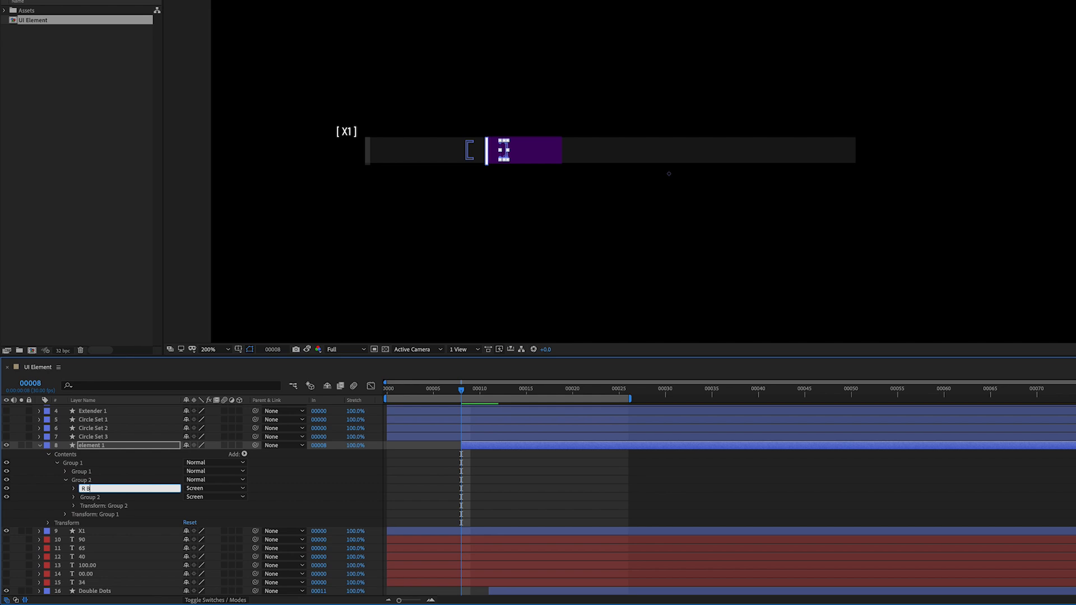
text(R Bracket)
key(Return)
click(91, 497)
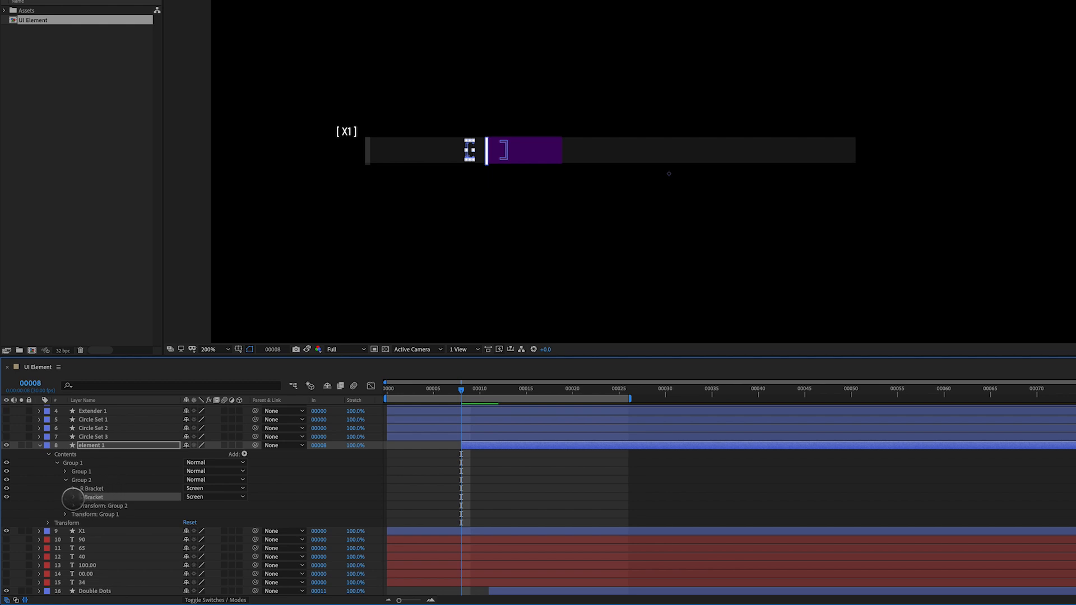
Step: Add Position keyframes at frame 8 to the L Bracket and R Bracket groups, and show only element 1's keyframed properties
click(73, 497)
click(81, 523)
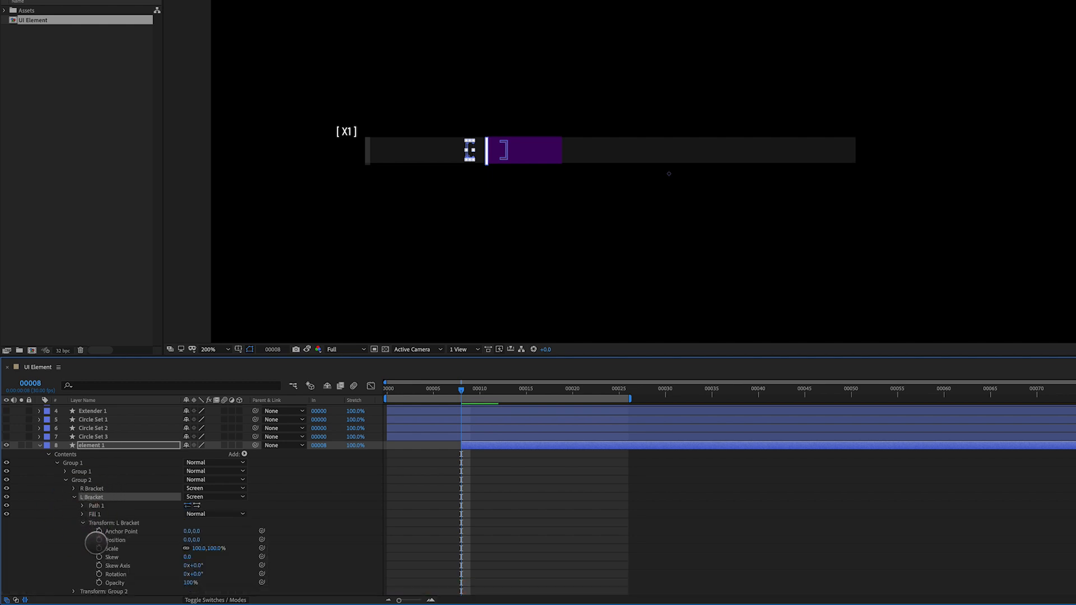
click(99, 539)
click(74, 487)
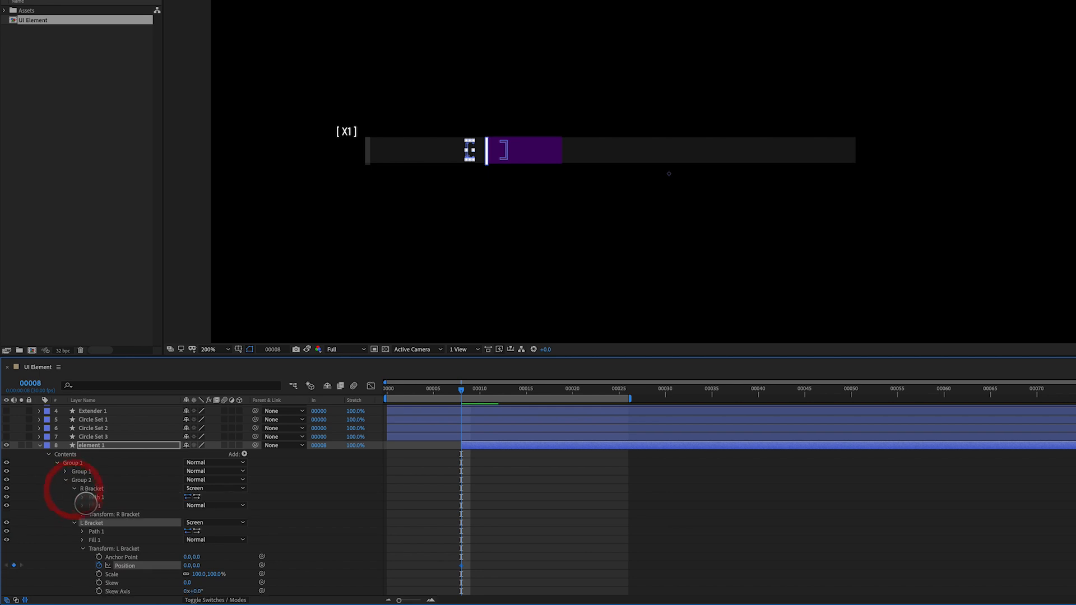
click(82, 515)
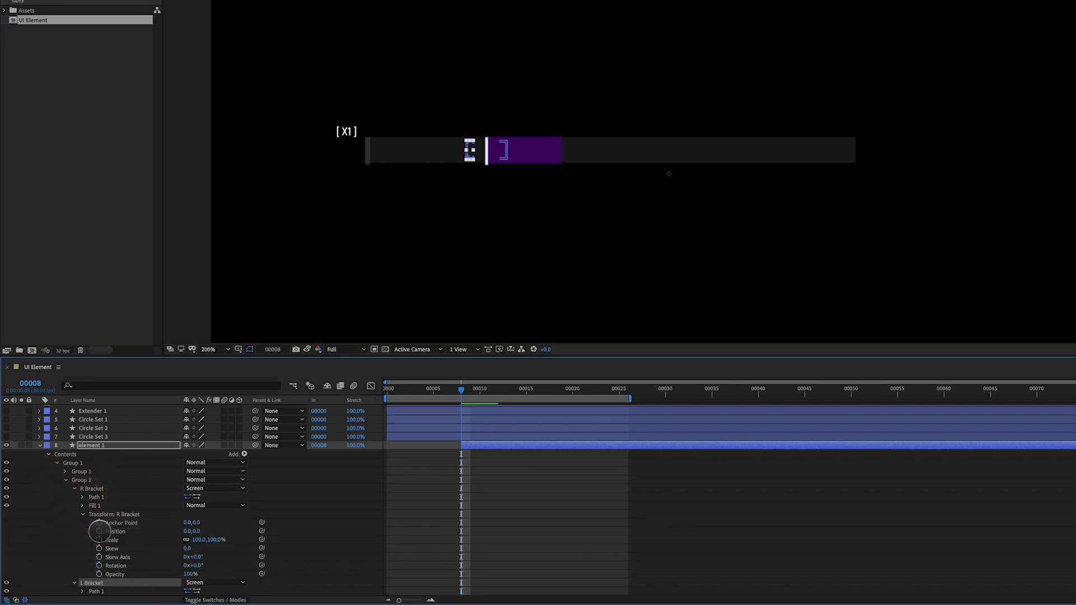
click(99, 531)
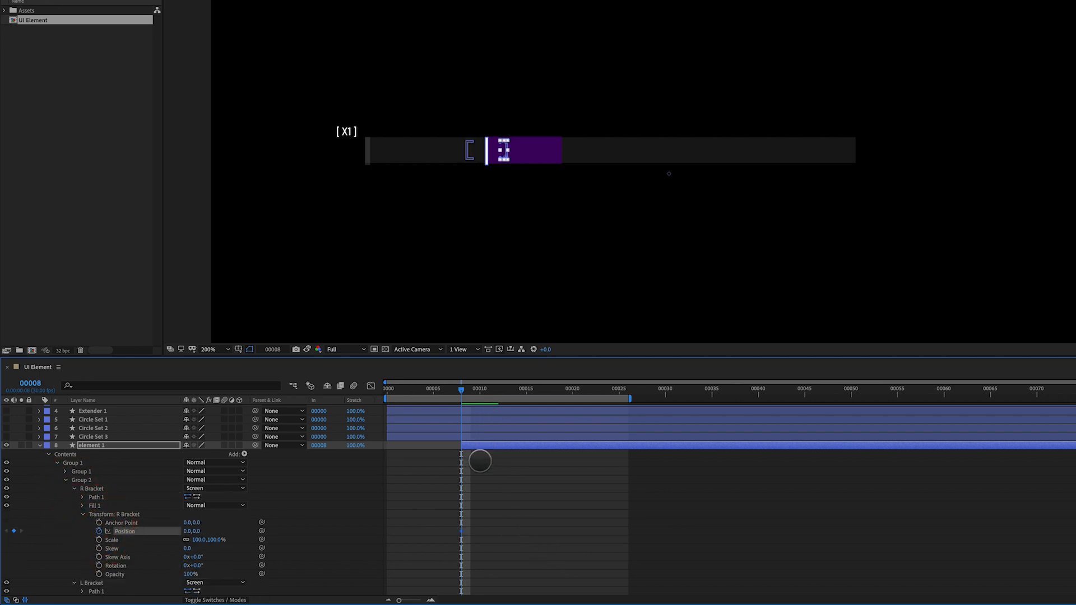
drag(475, 502, 460, 573)
key(u)
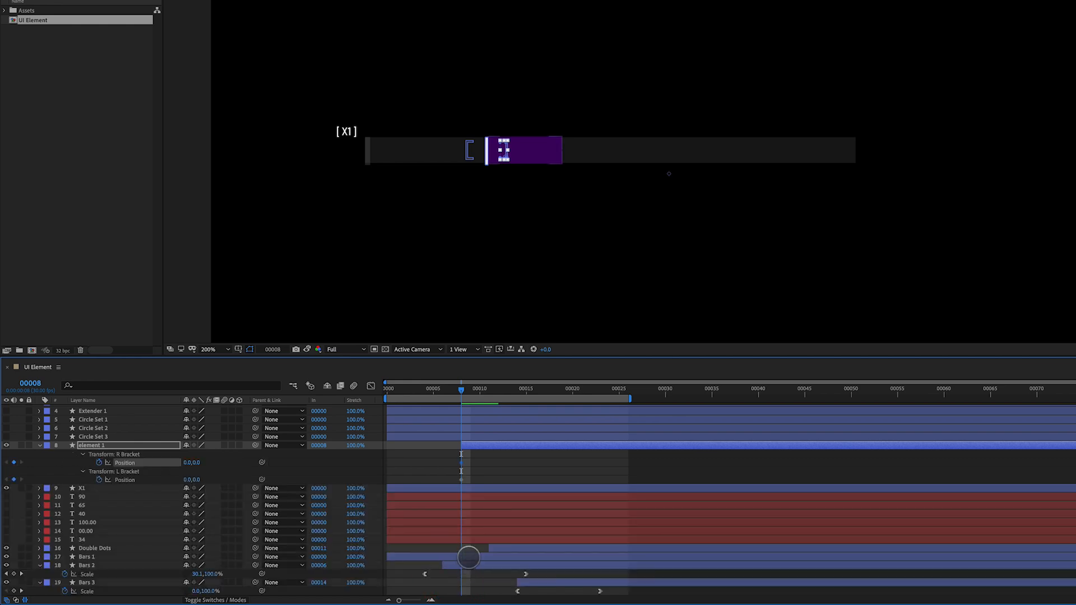
Step: Place the end Position keyframes of both brackets at frame 12 with value 0,0 and apply Easy Ease In to them
shift+click(460, 480)
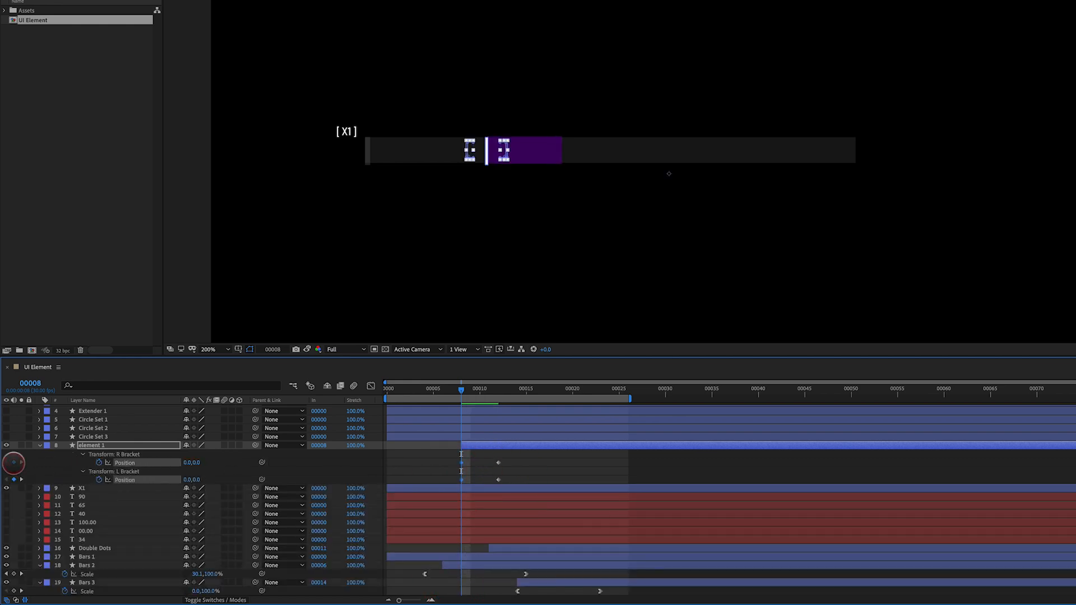
right_click(497, 480)
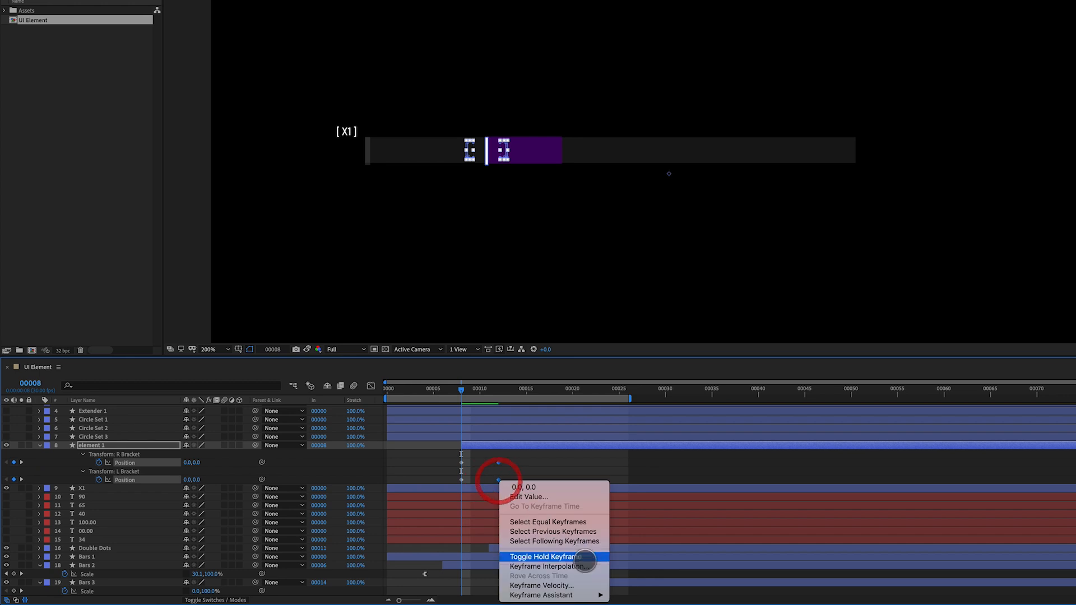
mouse_move(555, 595)
click(644, 547)
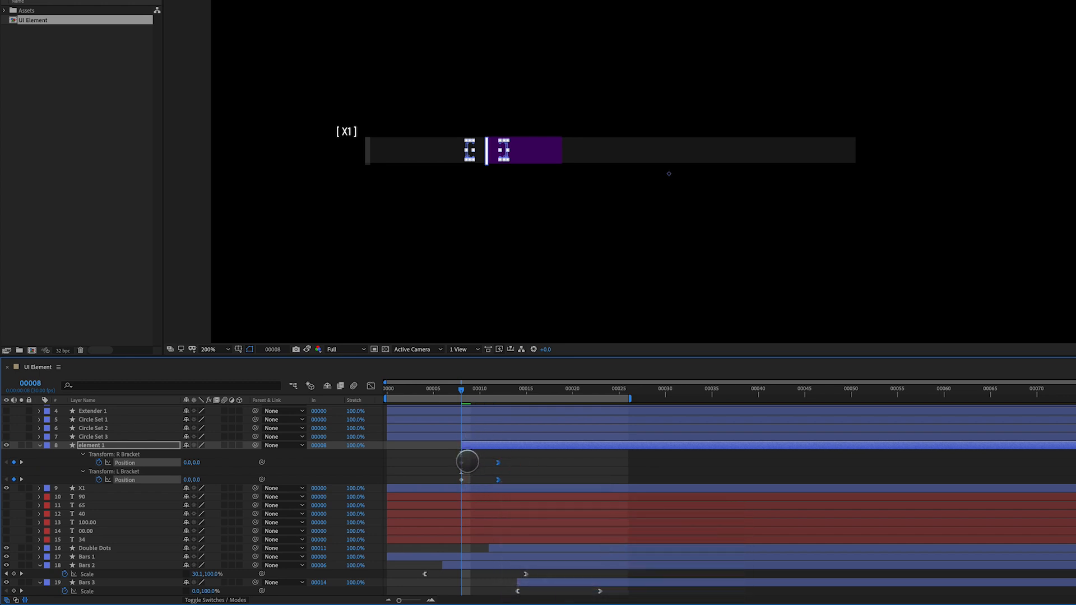
Step: At frame 8, set the R Bracket's Position to -30,0 and the L Bracket's Position to 30,0
drag(470, 460, 457, 481)
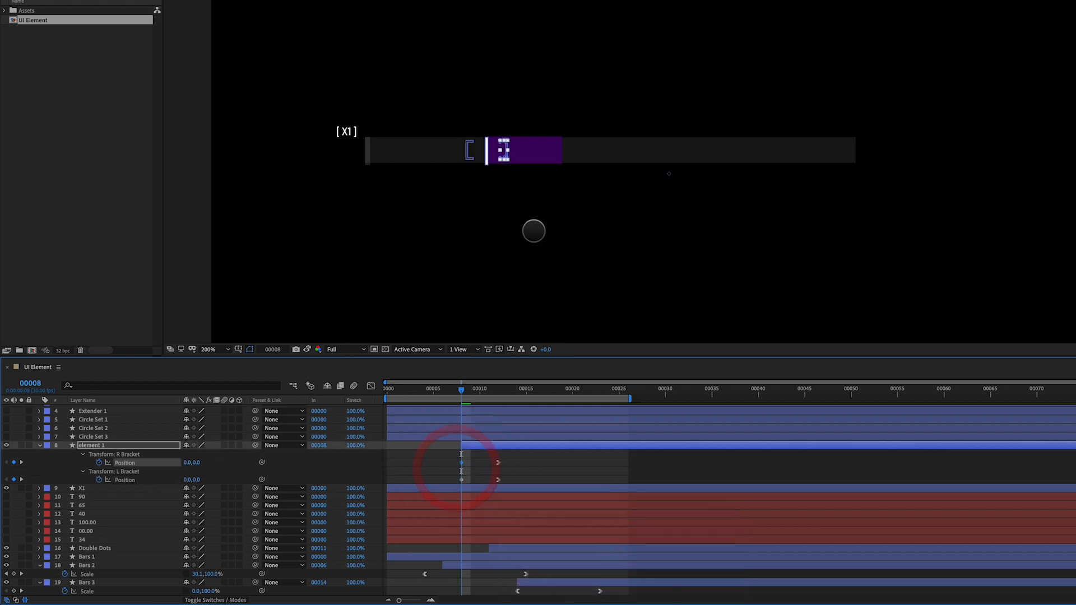
drag(196, 462, 172, 459)
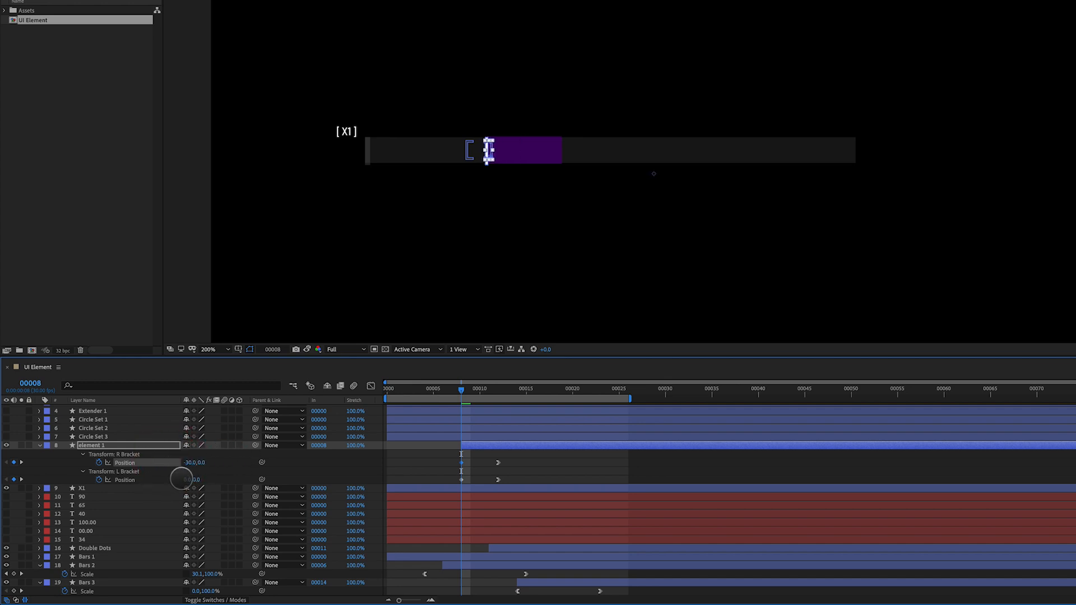
click(191, 479)
text(30)
key(Return)
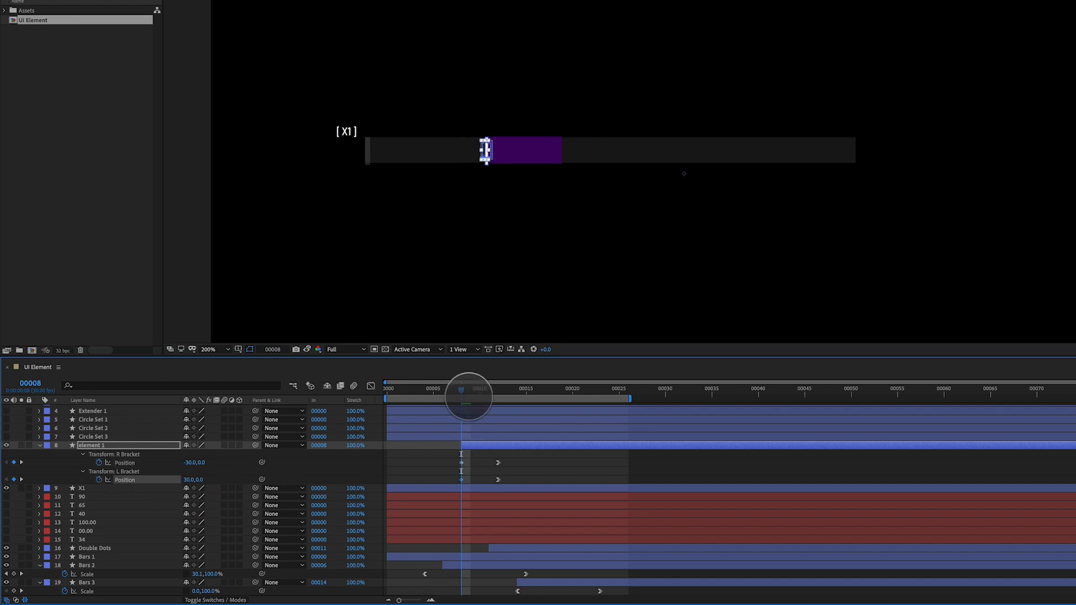
Step: Preview the bracket animation and move both brackets' end Position keyframes out to frame 16
key(space)
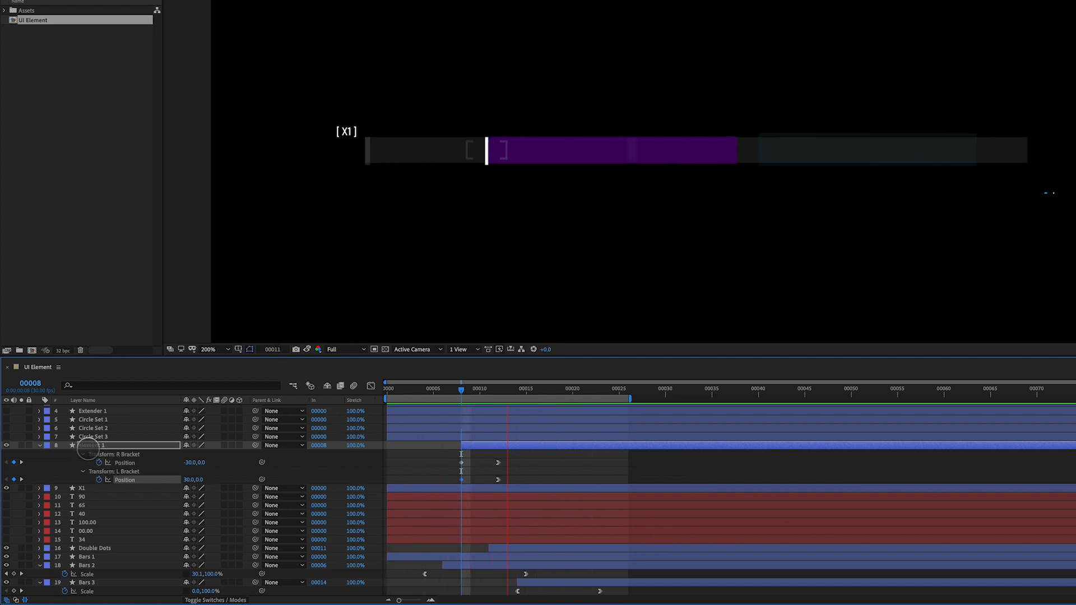
click(90, 488)
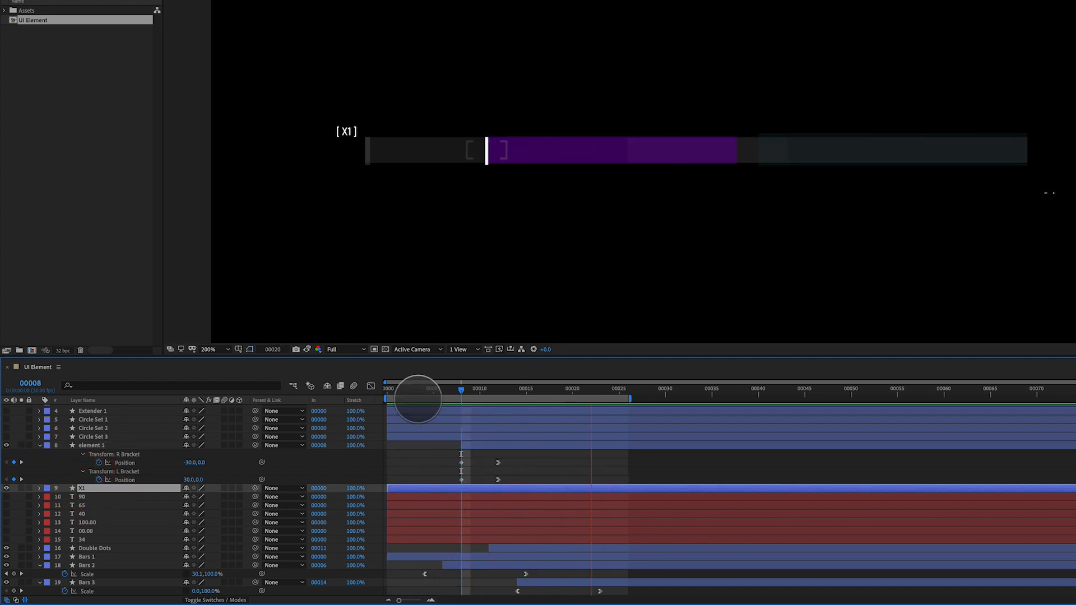
drag(417, 395, 379, 394)
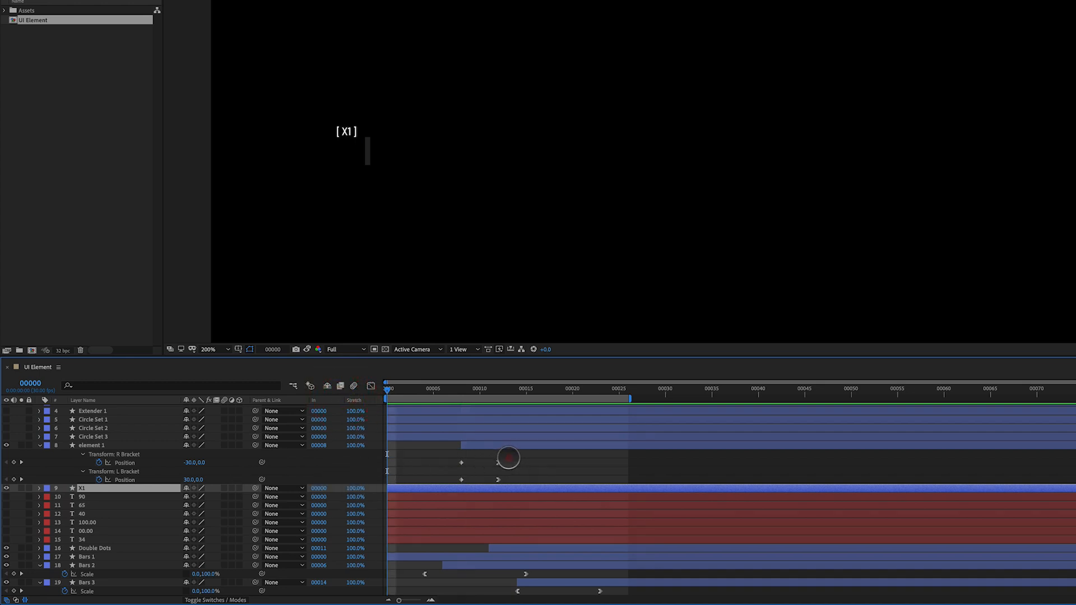
drag(508, 458, 490, 478)
key(space)
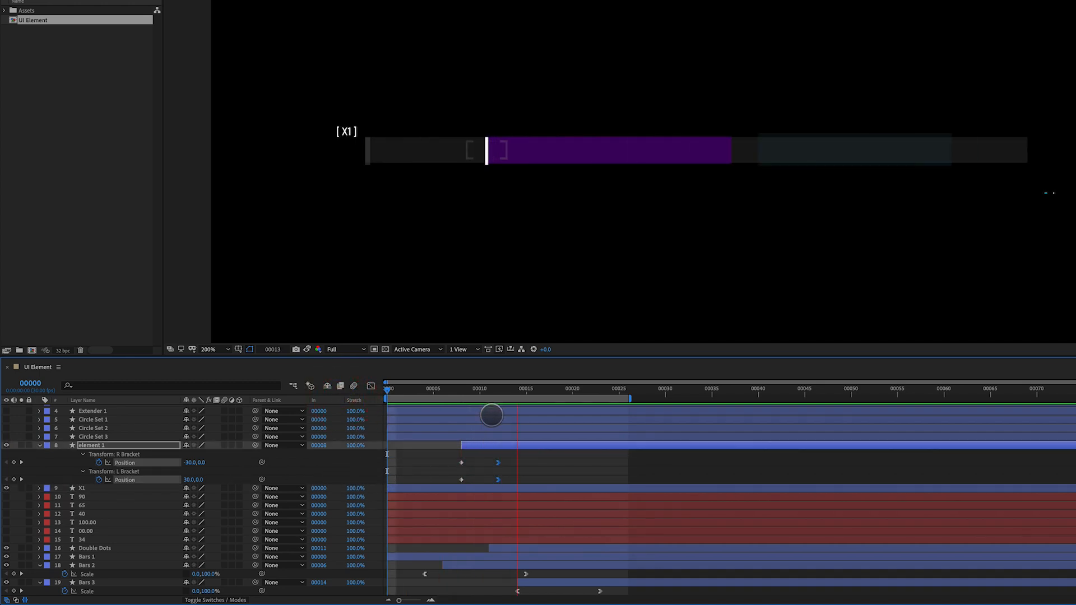
drag(497, 463, 515, 464)
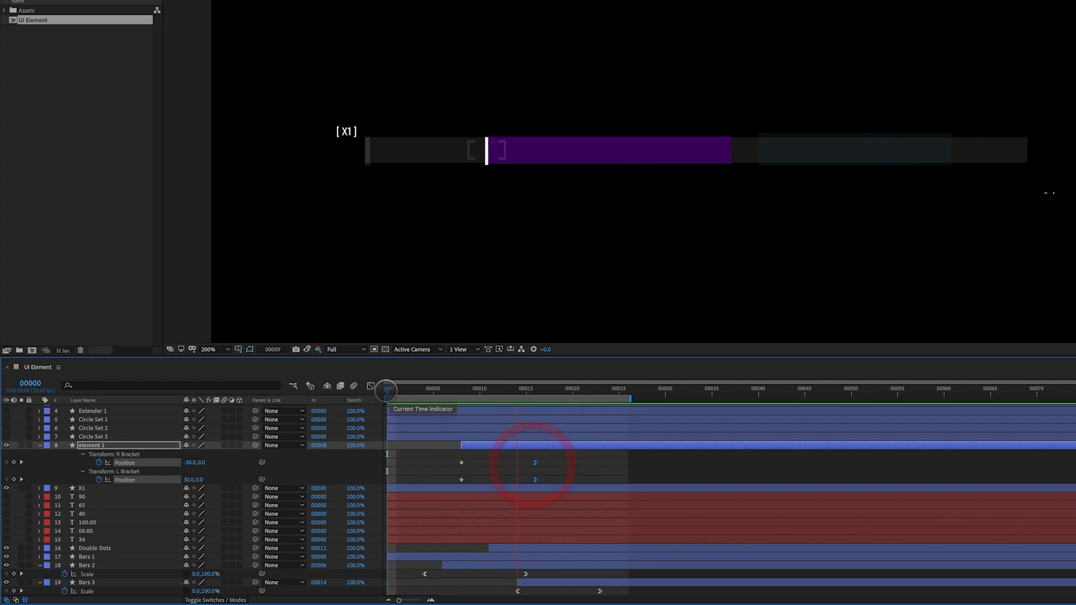
Step: In the speed graph, lengthen the end keyframes' incoming influence so the brackets move fastest just after frame 8, and preview the animation
key(shift+F3)
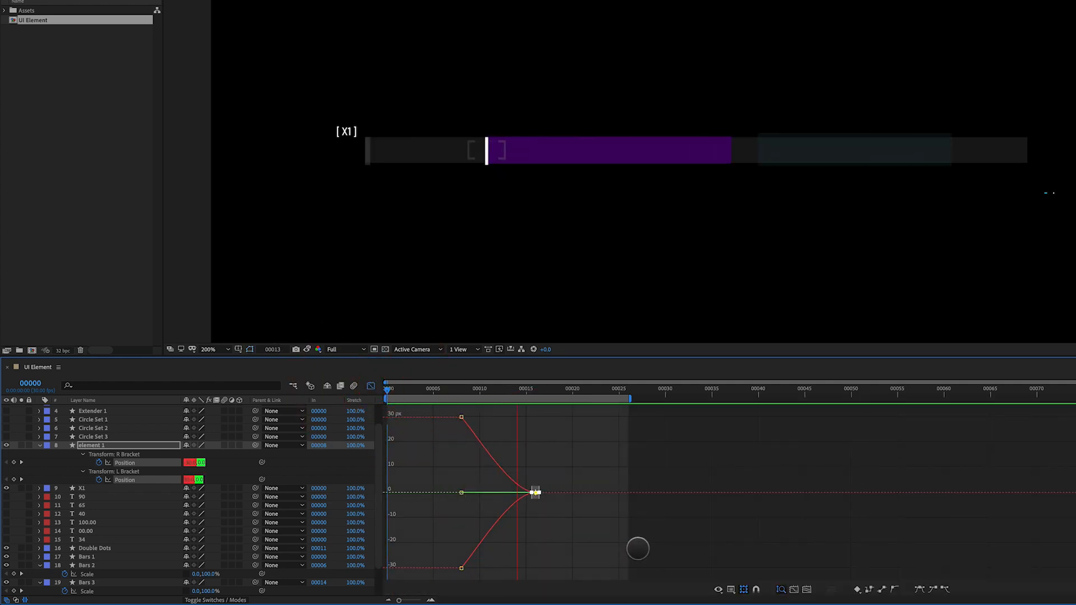
click(718, 589)
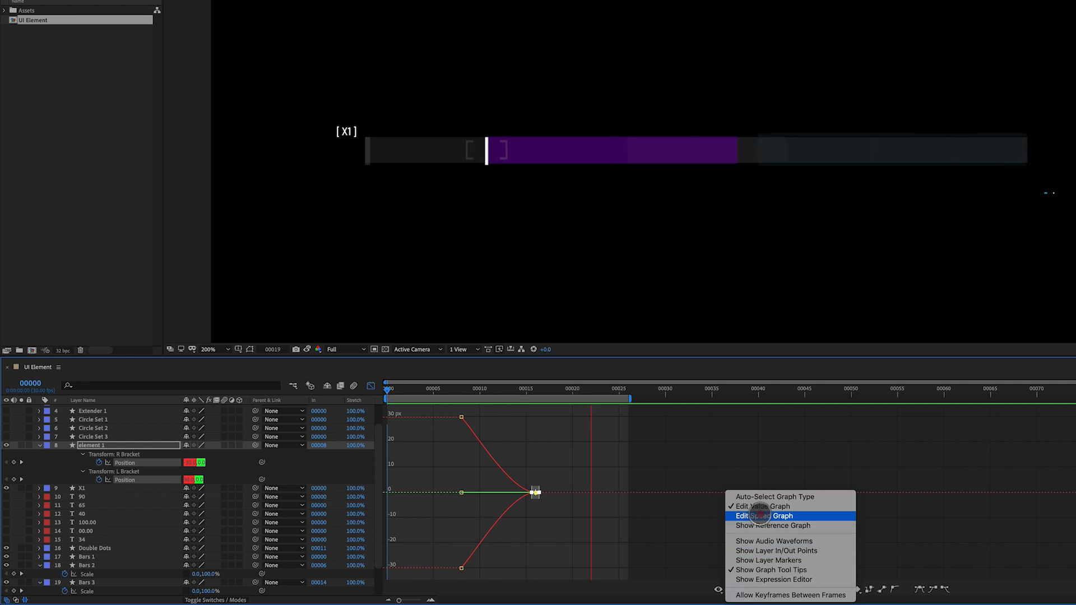
click(757, 515)
drag(521, 567, 456, 567)
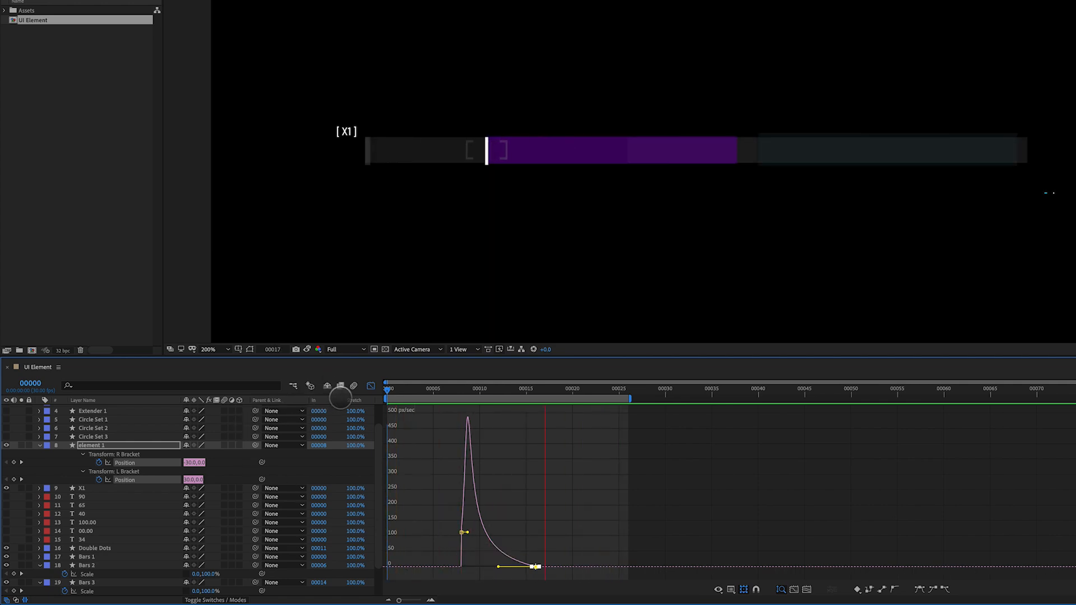
click(370, 386)
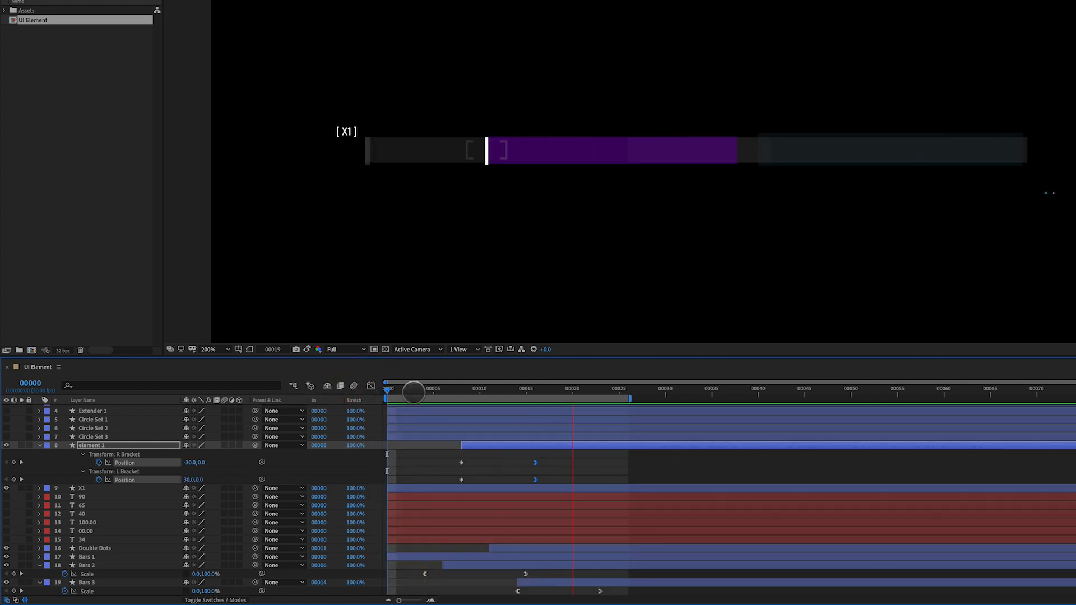
click(326, 410)
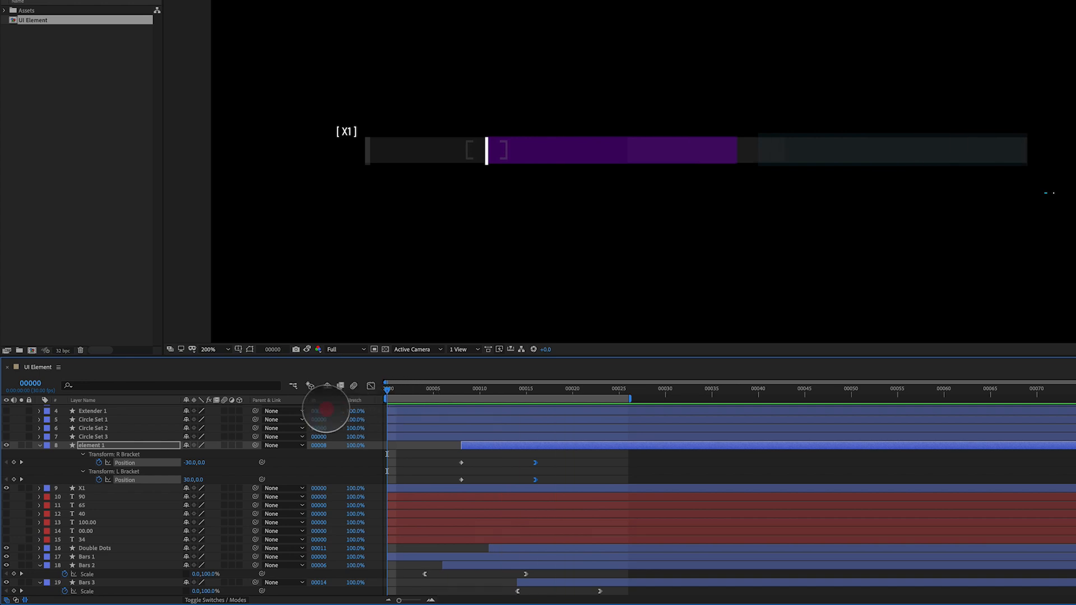
click(336, 403)
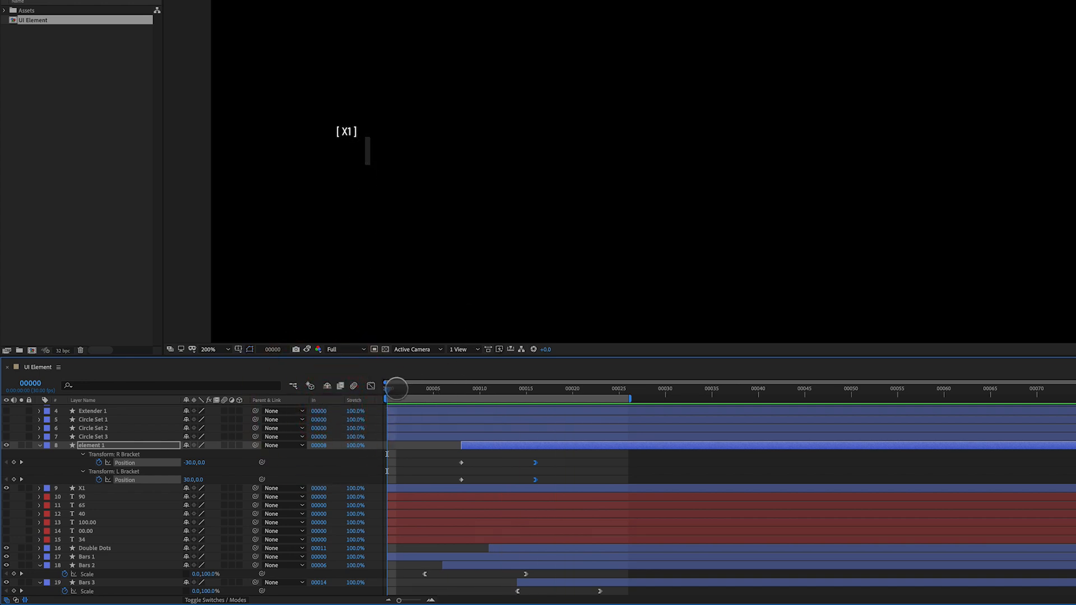
drag(396, 393, 363, 427)
drag(395, 391, 344, 428)
Step: Briefly show Circle Set 3 to identify it, hide it again, and make the Circle Set 1 layer visible
click(92, 436)
click(6, 436)
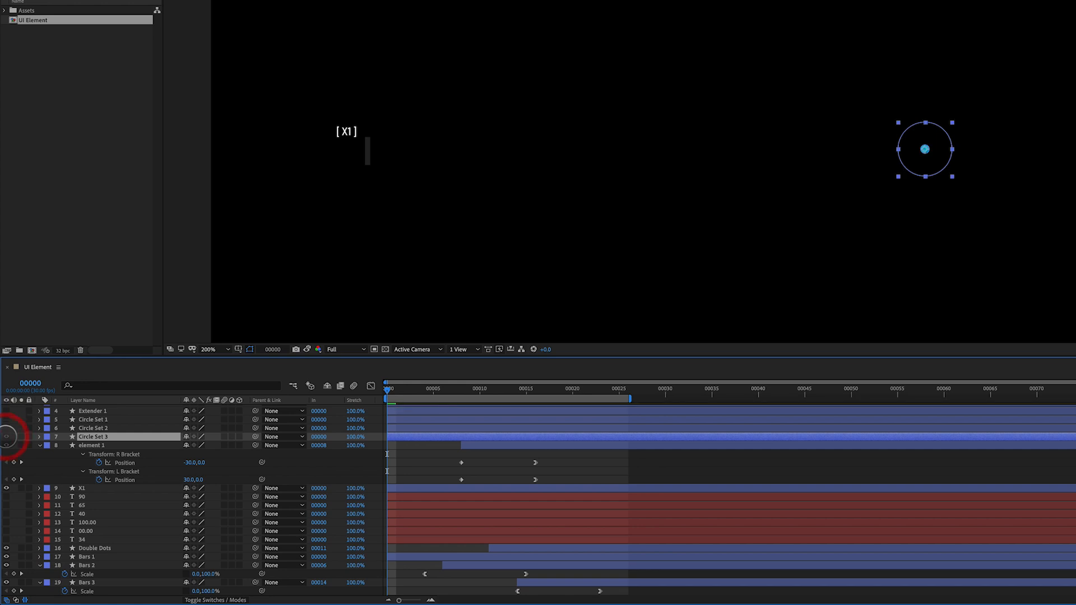
scroll(64, 436, up, 1)
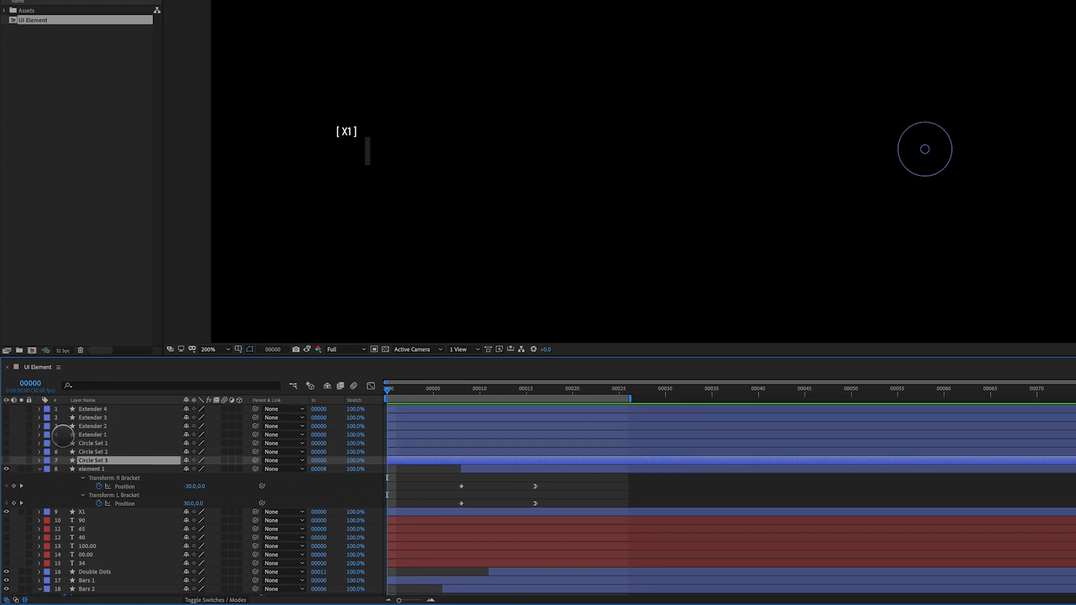
click(80, 443)
click(6, 443)
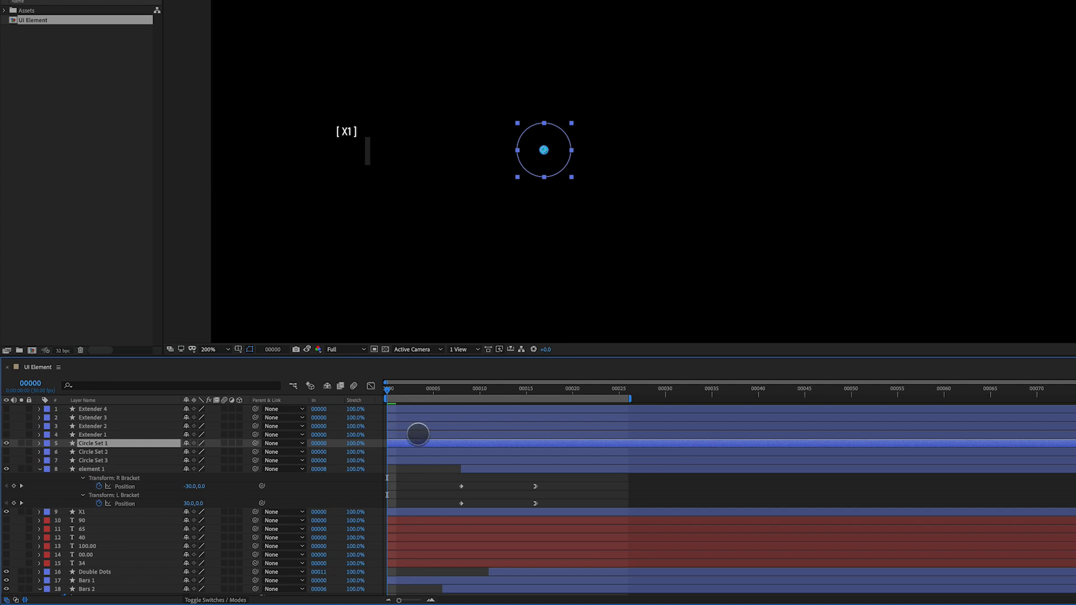
Step: Keyframe the Scale of Circle Set 1's Inner Dot from 0% at frame 0 to 100% at frame 4
click(39, 443)
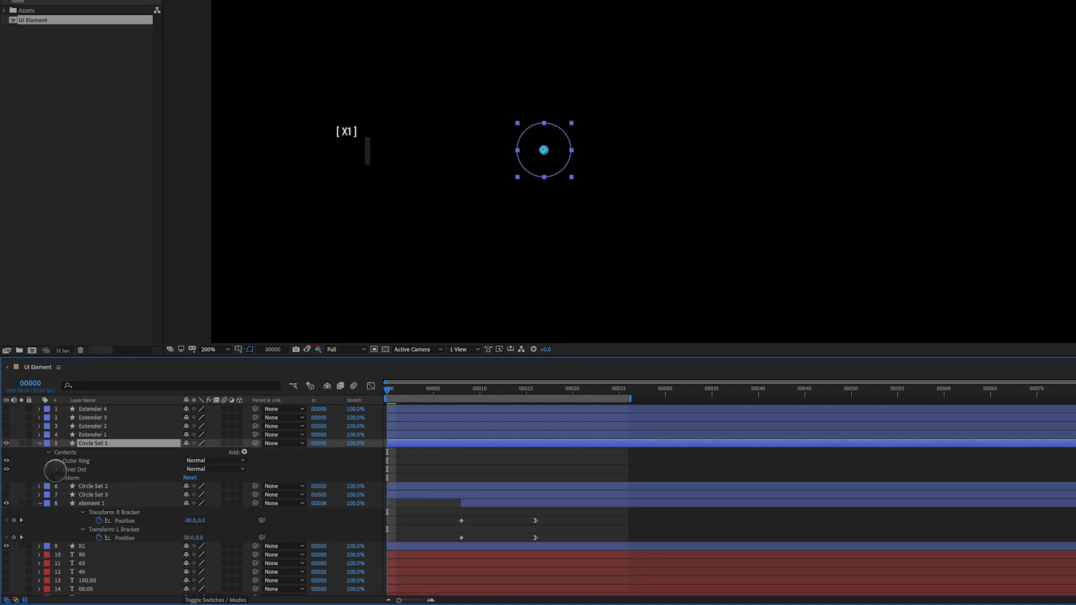
click(67, 469)
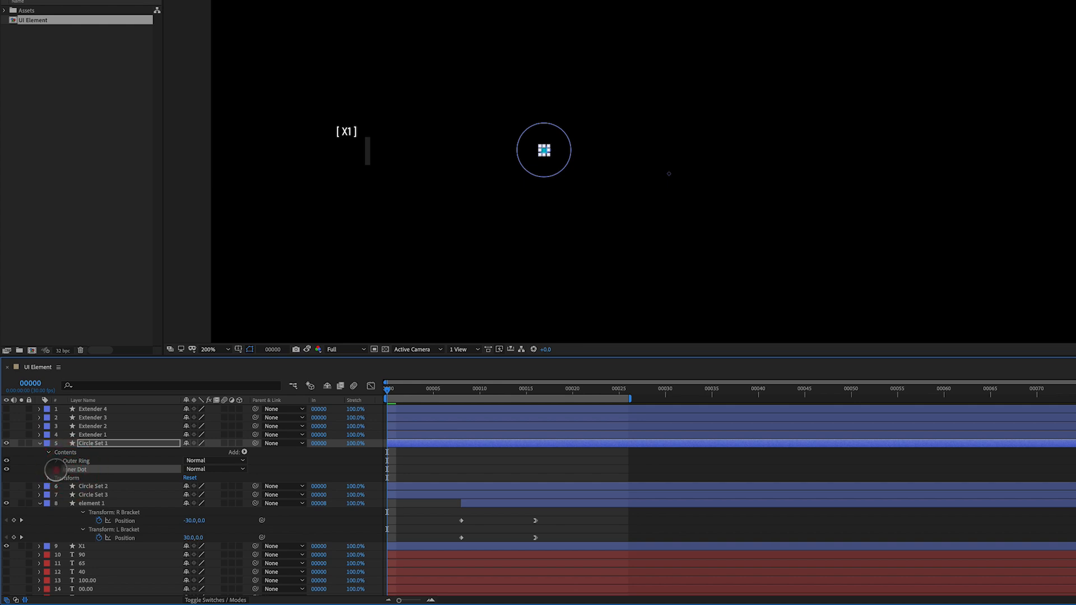
click(56, 469)
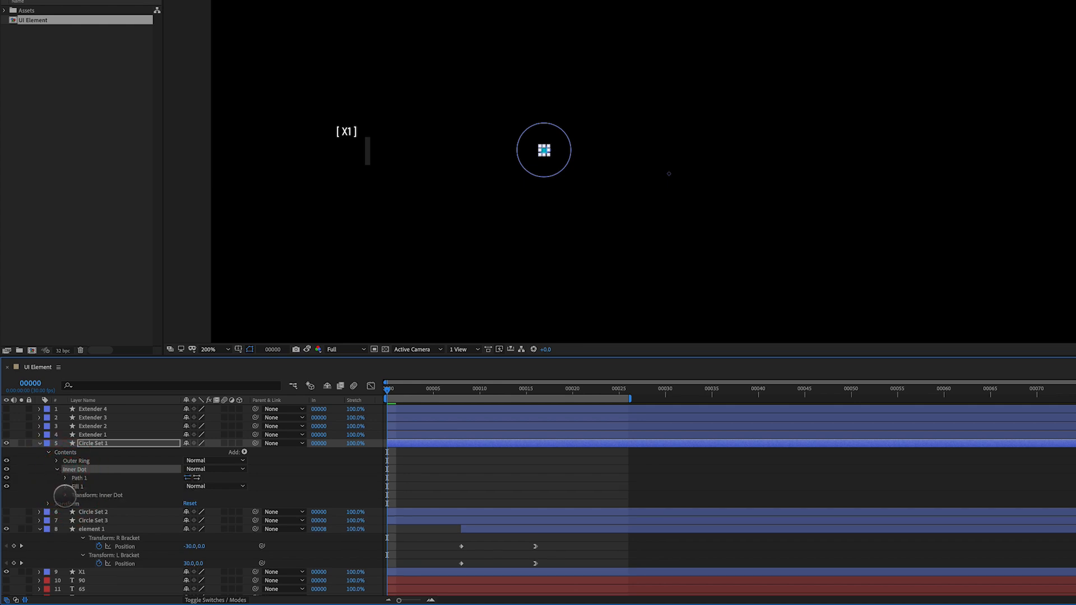
click(65, 495)
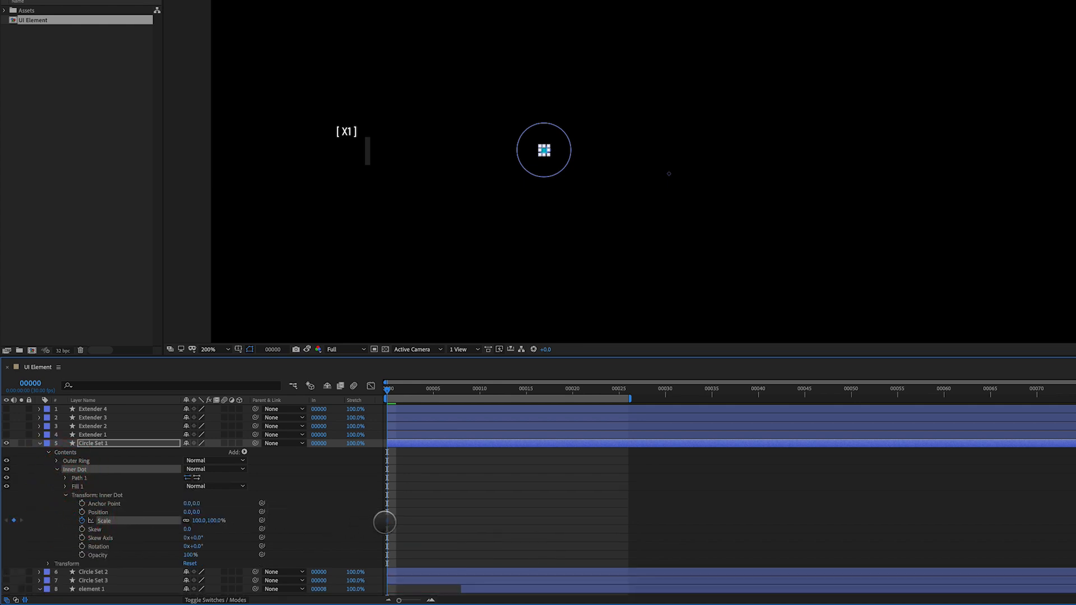
click(199, 520)
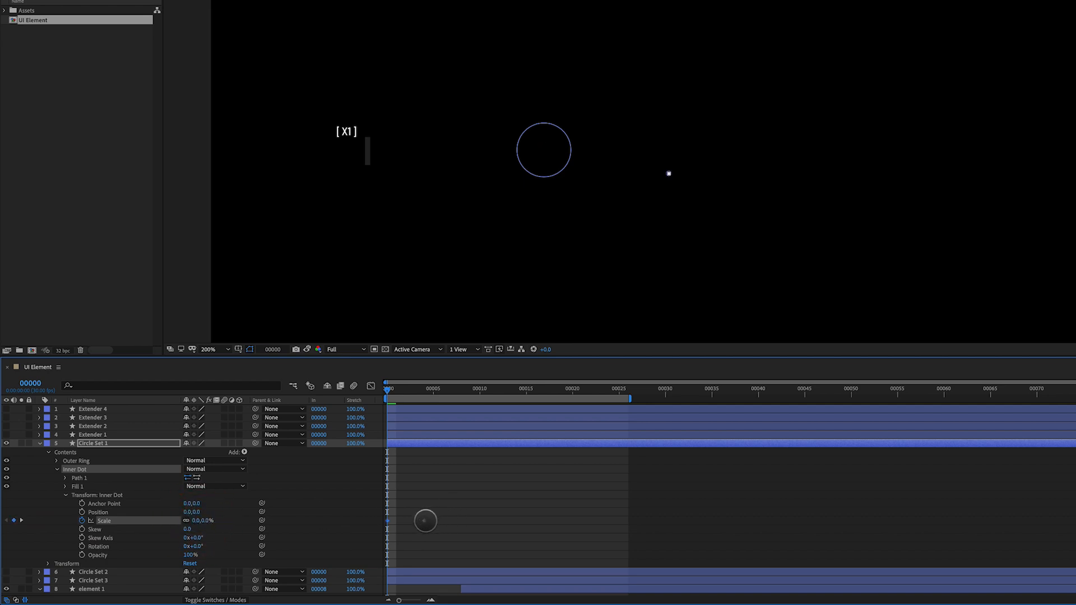
Step: Apply Easy Ease In to the Inner Dot's Scale keyframe at frame 4
right_click(424, 521)
mouse_move(504, 594)
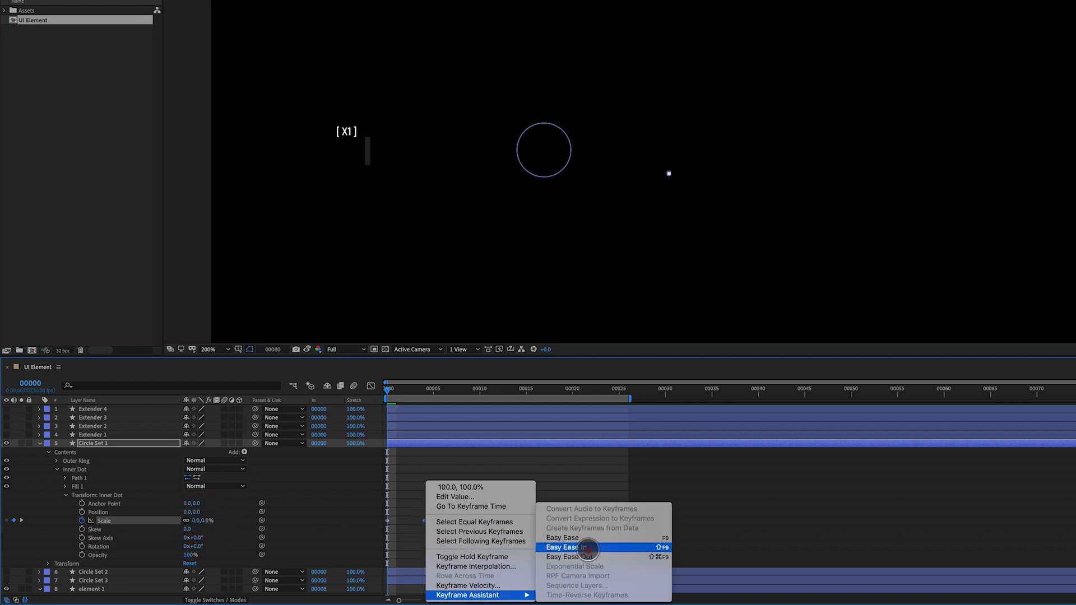
click(587, 548)
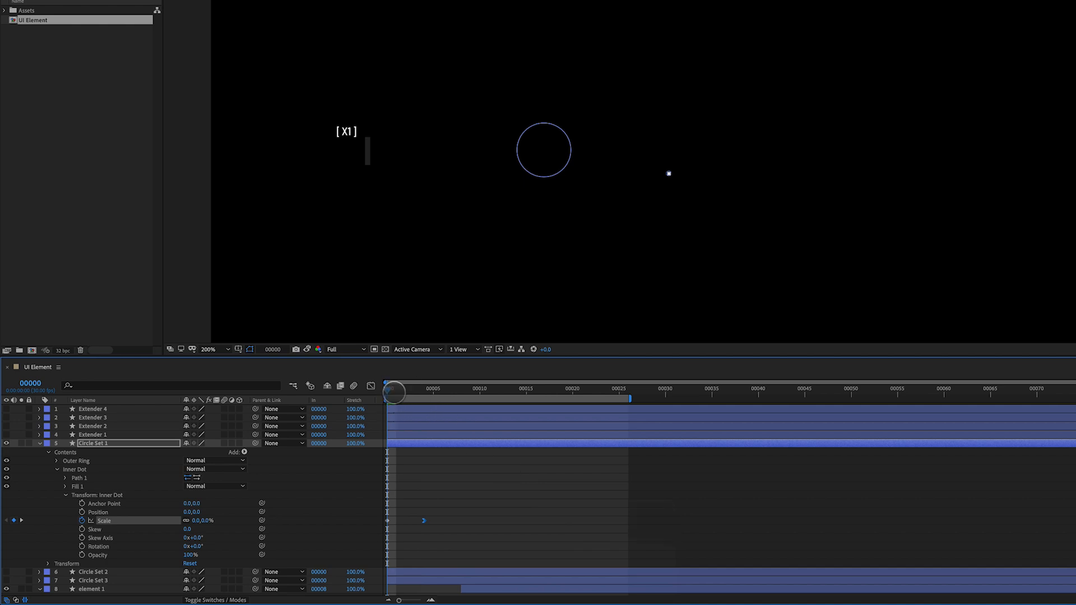
Step: At frame 4, move the Inner Dot's anchor point onto the dot's center, at about -248.5, -44.4
mouse_move(393, 392)
mouse_down()
mouse_move(465, 392)
mouse_move(383, 392)
mouse_move(430, 392)
mouse_move(386, 393)
mouse_move(396, 389)
mouse_up()
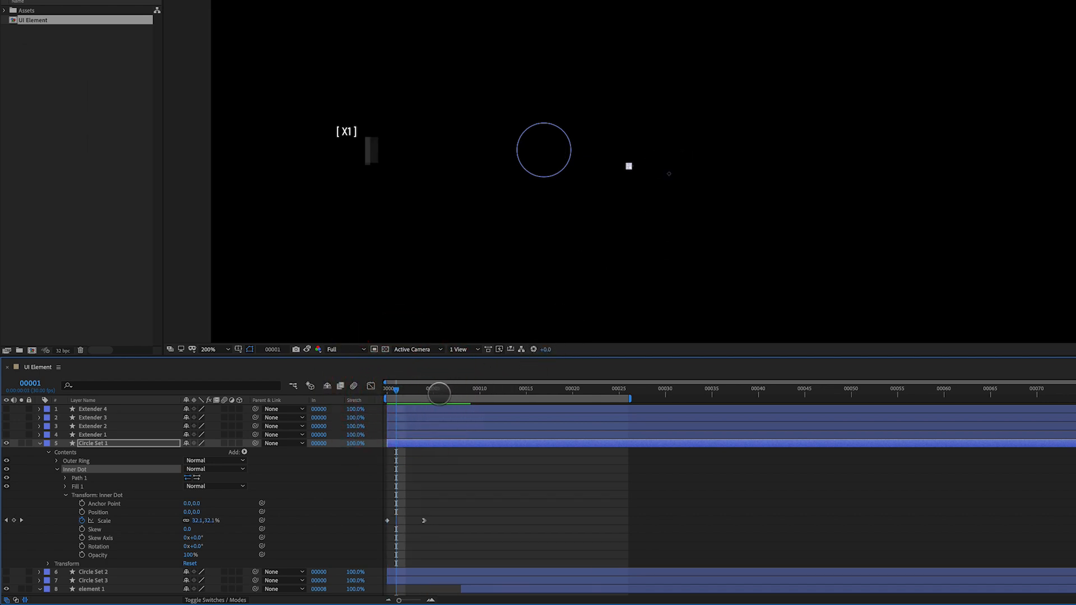
click(425, 390)
click(664, 175)
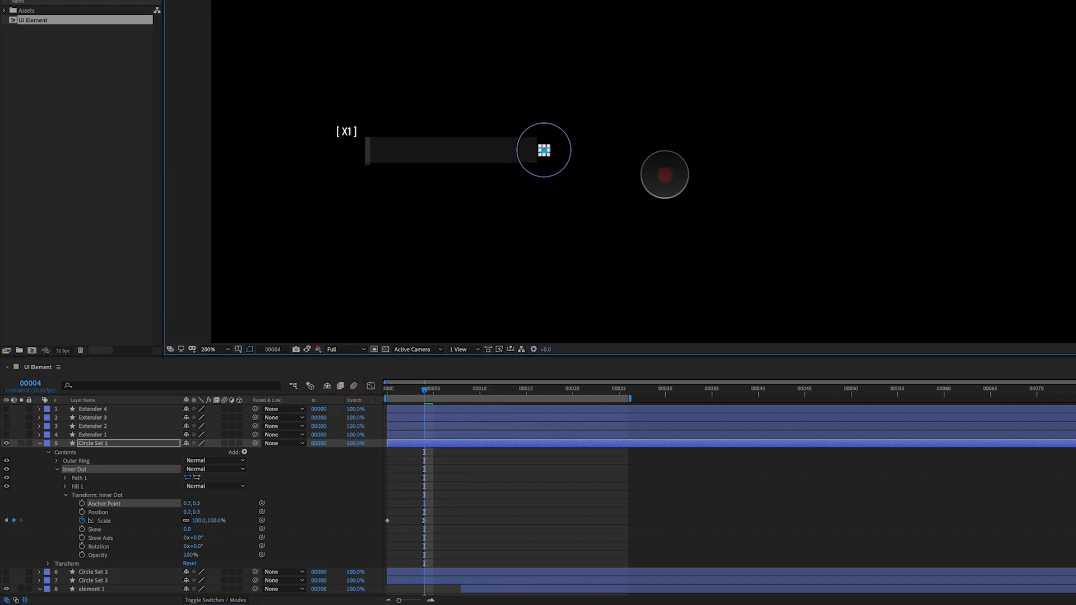
drag(664, 175, 543, 150)
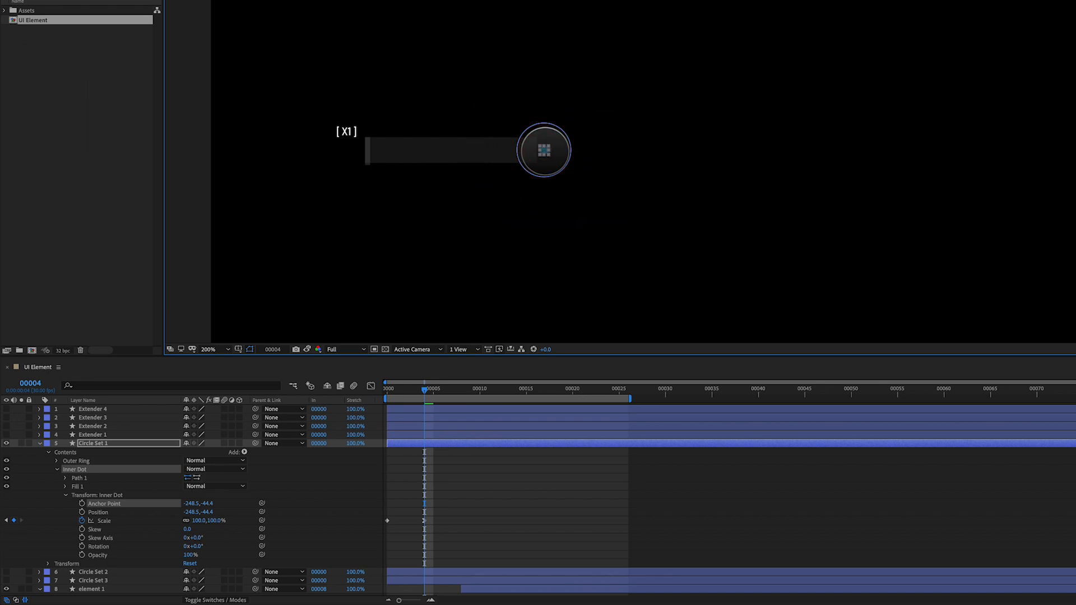
Step: Refine the Inner Dot's anchor point so it sits exactly at the dot's center, at -247.6, -46.5
key(period)
key(period)
drag(507, 199, 862, 204)
drag(647, 199, 797, 213)
drag(598, 199, 600, 199)
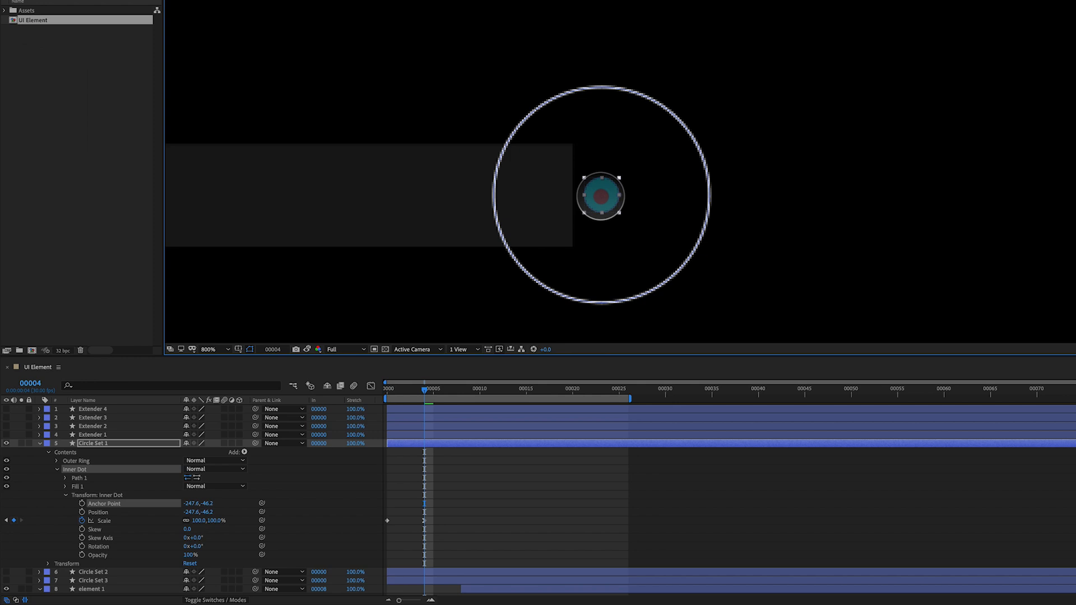
drag(600, 196, 601, 195)
click(601, 196)
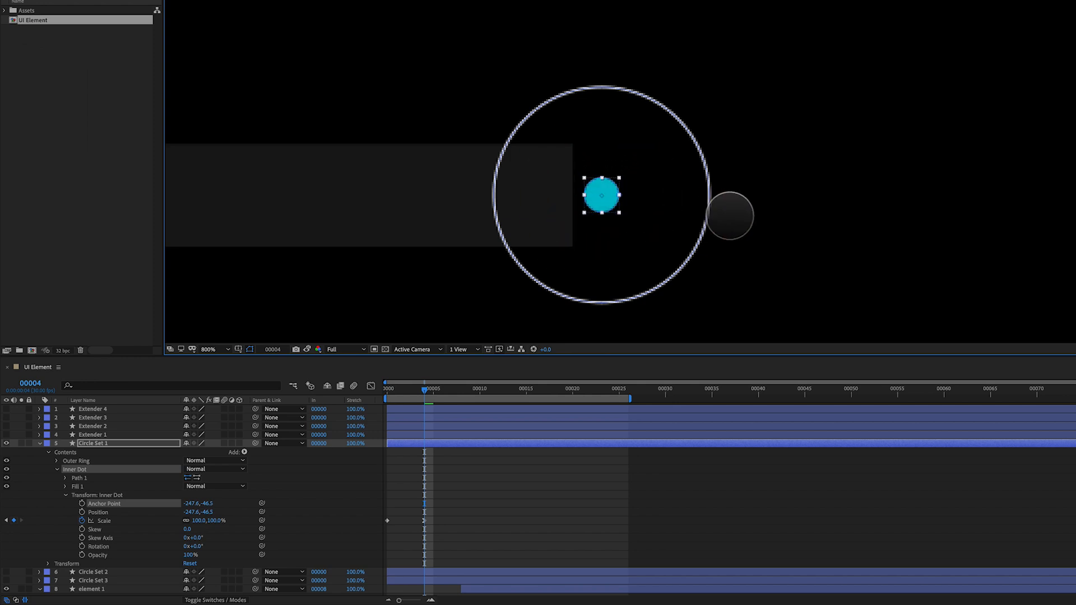
key(comma)
key(comma)
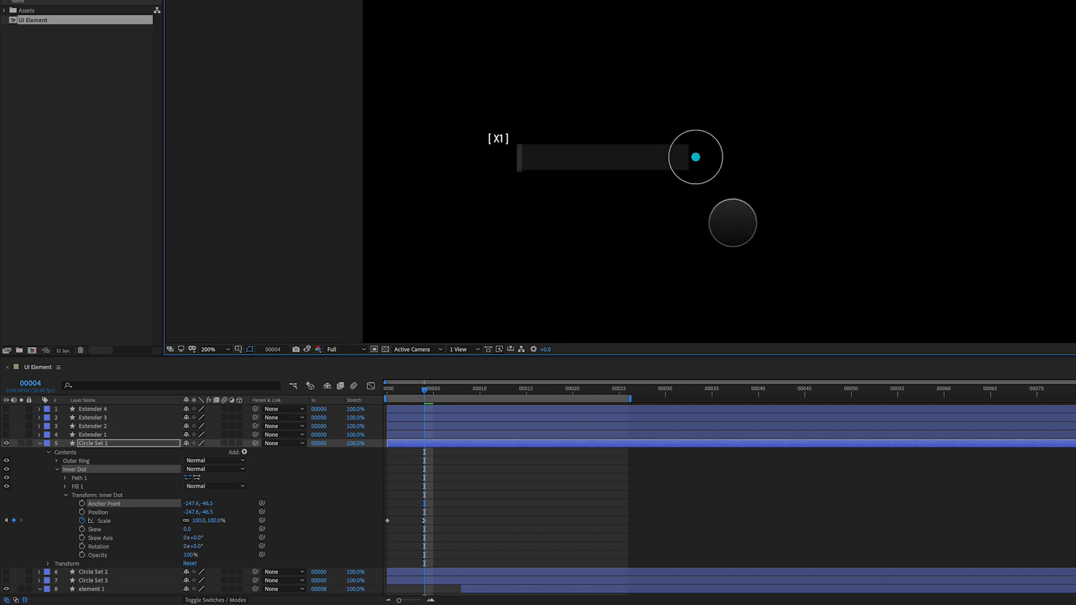
Step: Preview the animation, move the Inner Dot's last Scale keyframe to frame 9, and save the project
key(space)
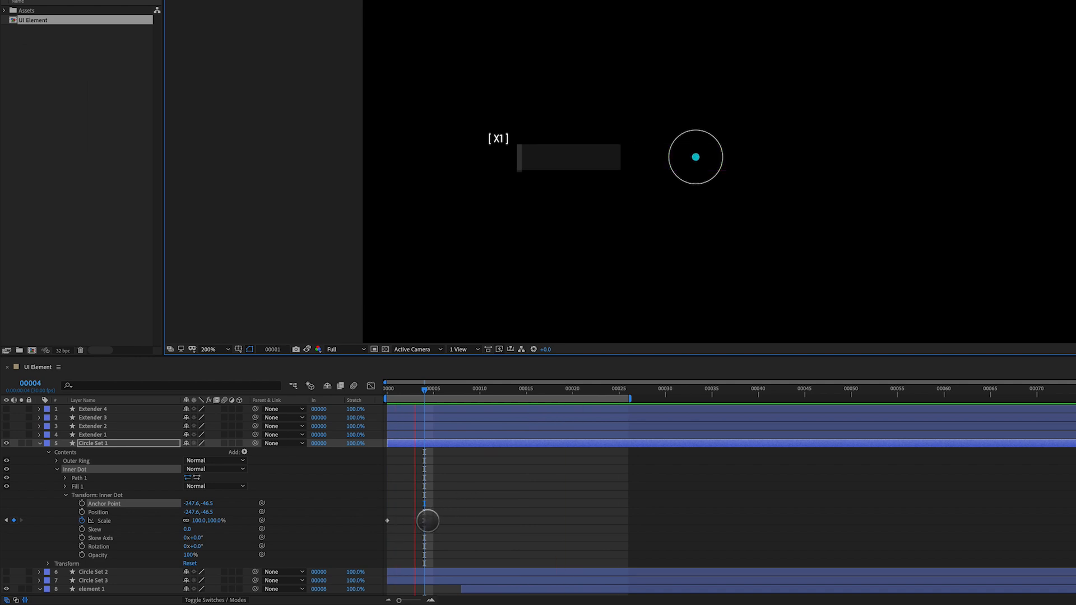
click(428, 521)
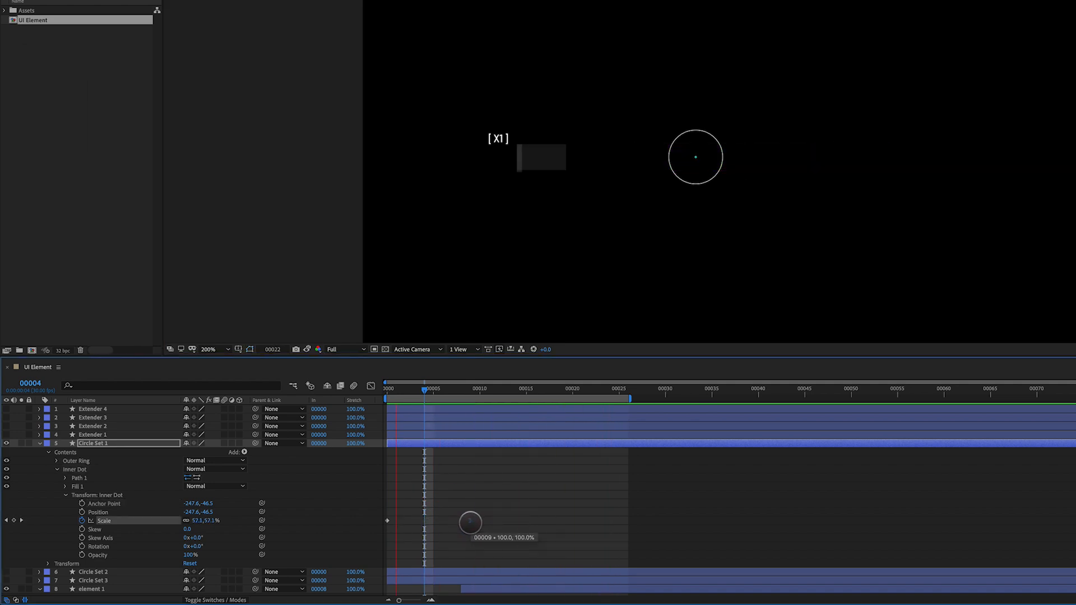
key(super+s)
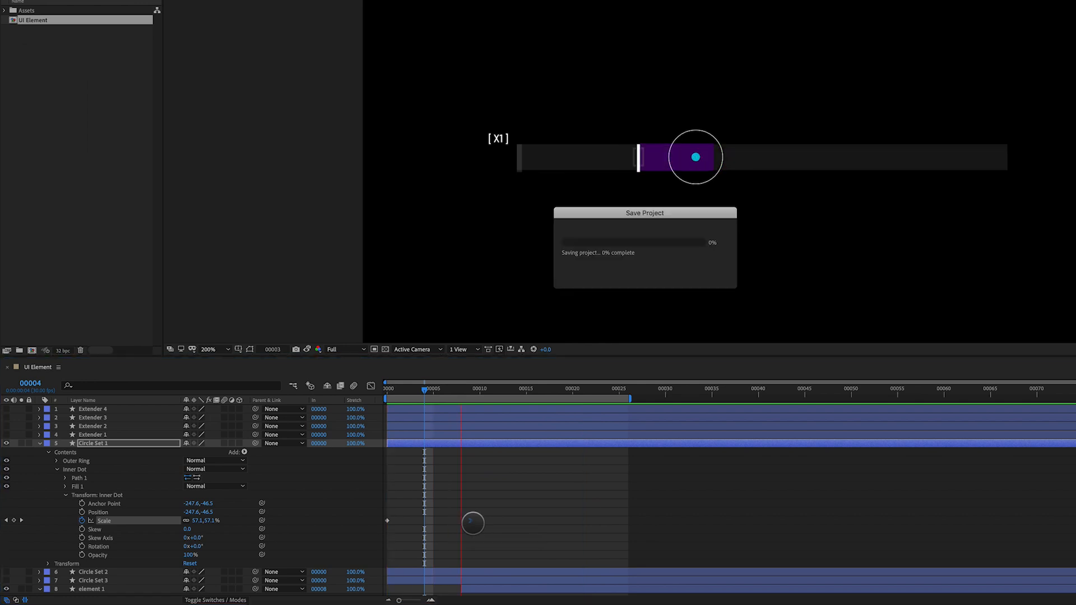
Step: Open the Inner Dot's Scale curve in the Graph Editor, undo a trial speed-handle adjustment, and switch to the value graph
click(371, 386)
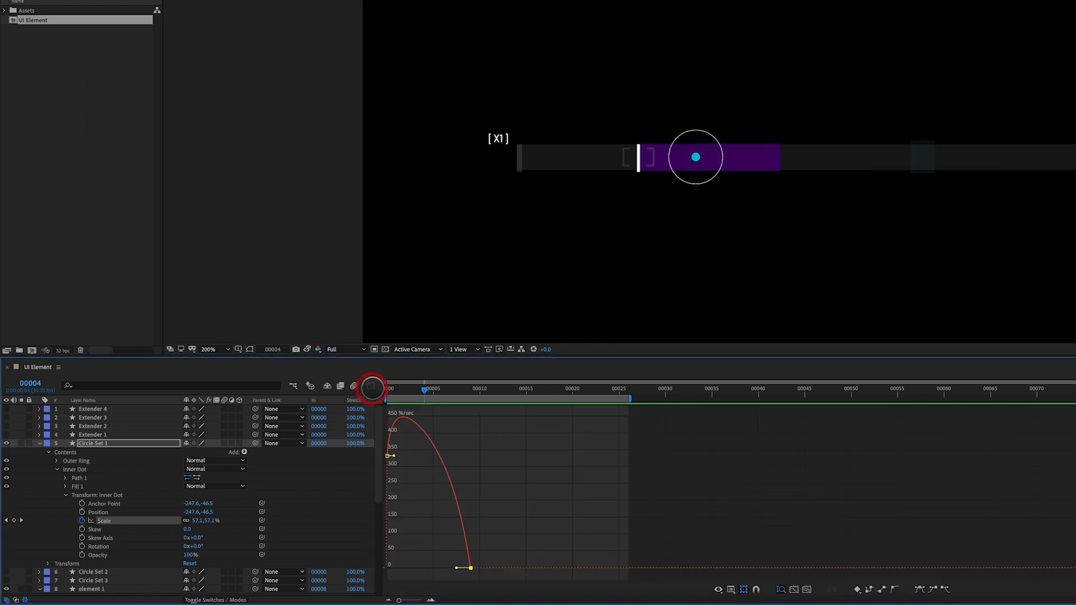
drag(457, 569, 514, 528)
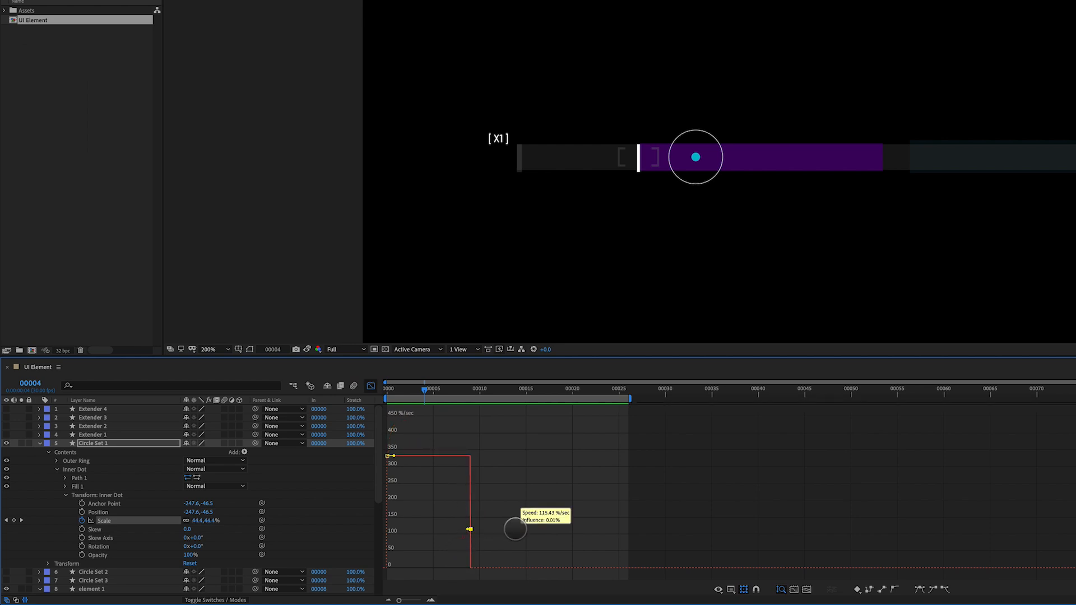
key(ctrl+z)
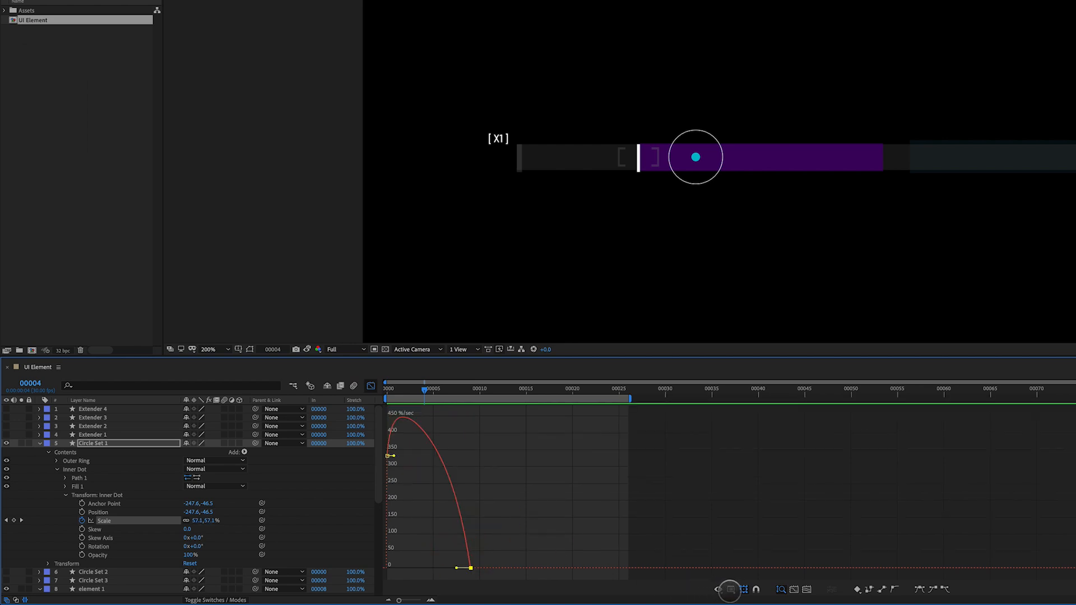
click(718, 589)
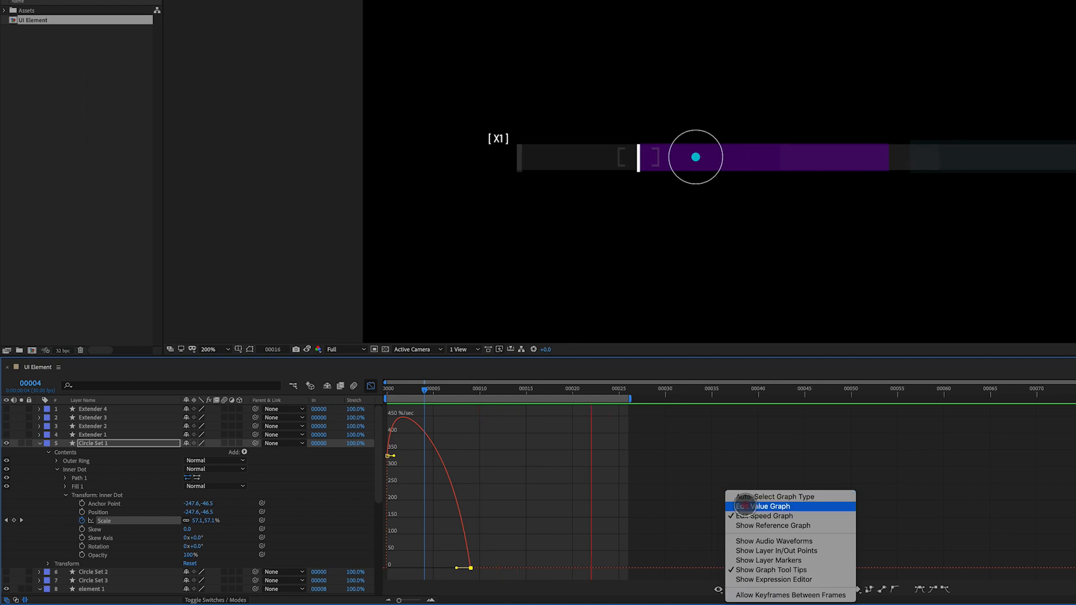
click(743, 505)
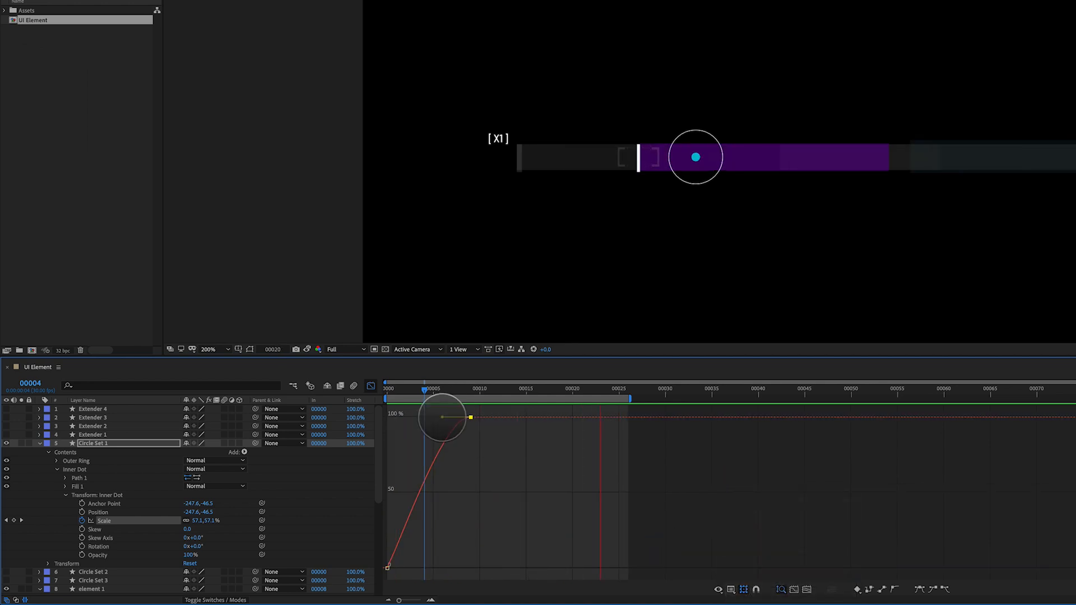
Step: Raise the incoming handle of the Inner Dot's last Scale keyframe so the curve overshoots 100%, and place that keyframe at frame 10
mouse_move(442, 417)
mouse_down()
mouse_move(432, 386)
mouse_move(427, 416)
mouse_up()
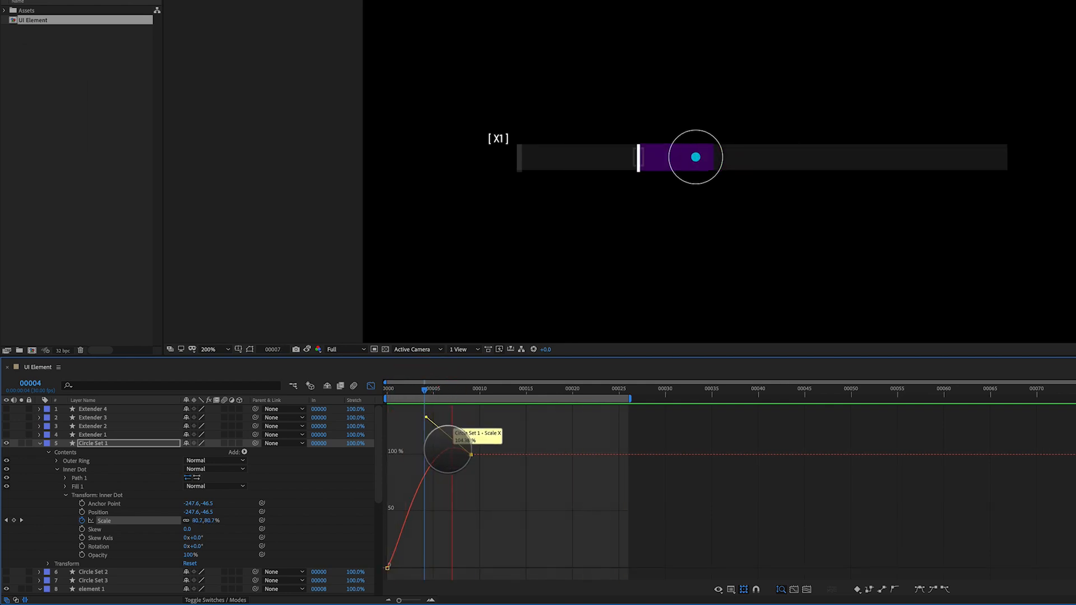
drag(472, 454, 508, 473)
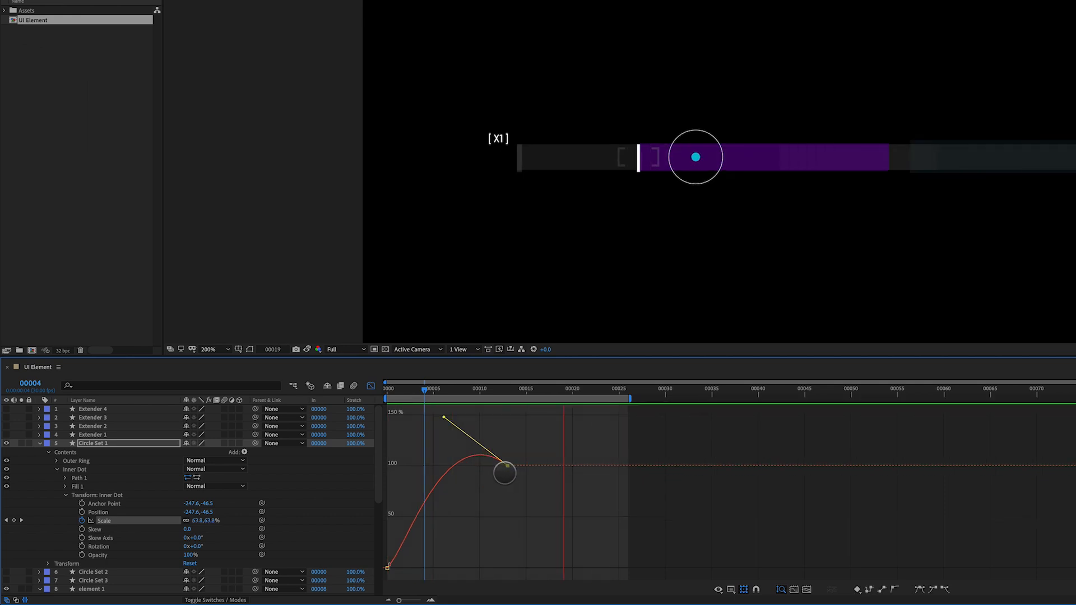
drag(444, 417, 439, 396)
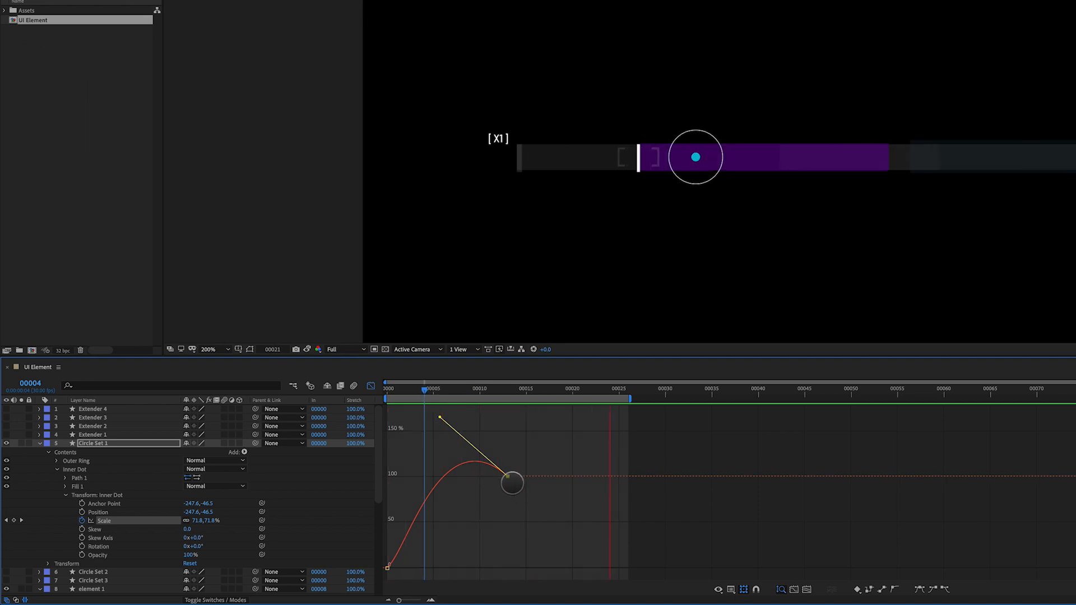
drag(512, 483, 489, 475)
key(space)
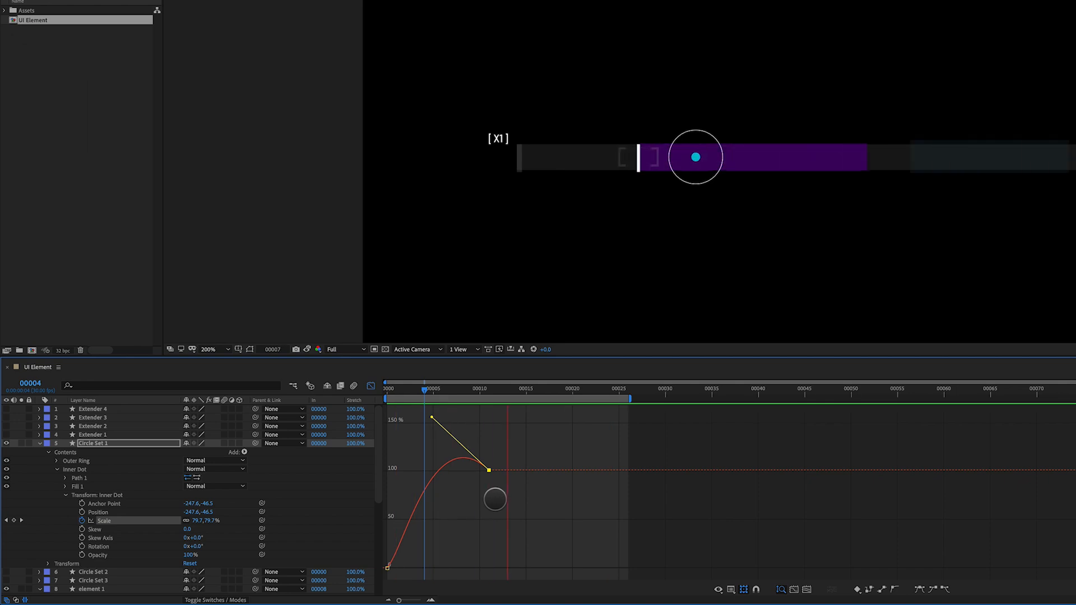
drag(488, 470, 481, 470)
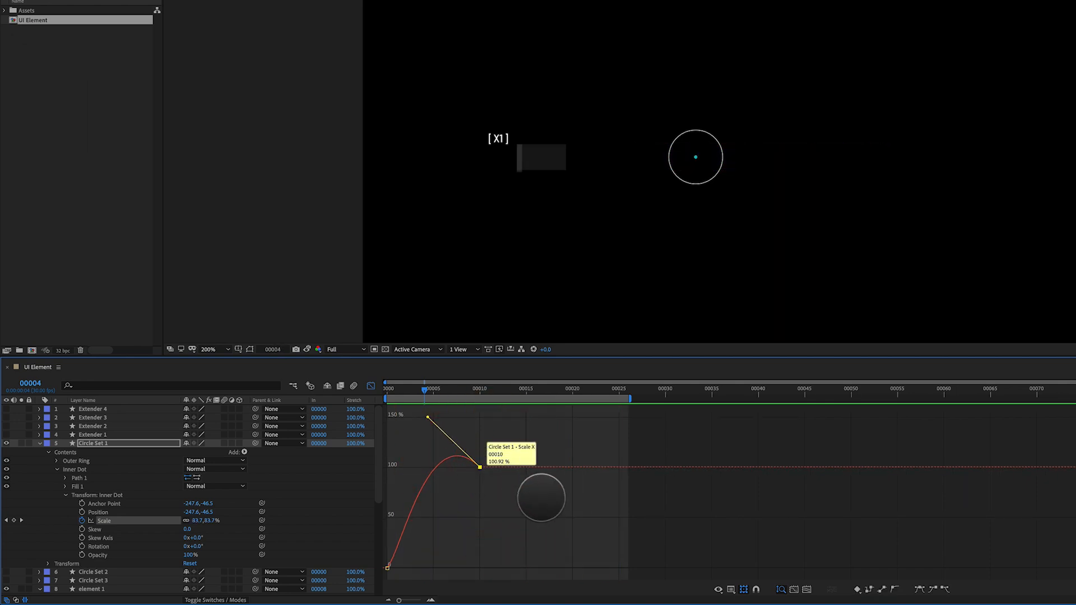
key(space)
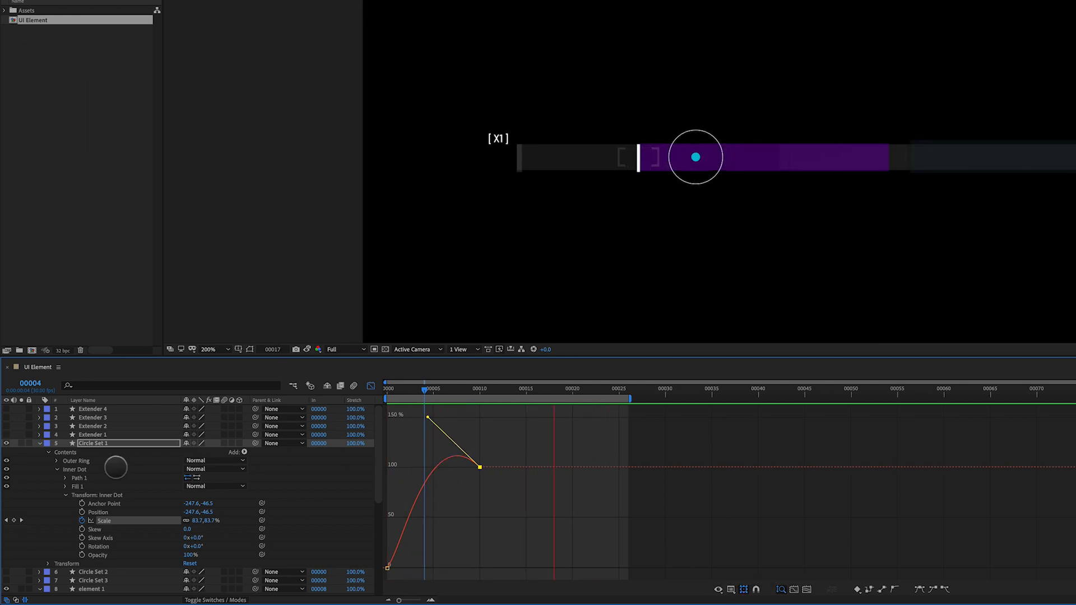
Step: Leave the Graph Editor and show the Circle Set 1 layer's properties with their keyframes
click(39, 443)
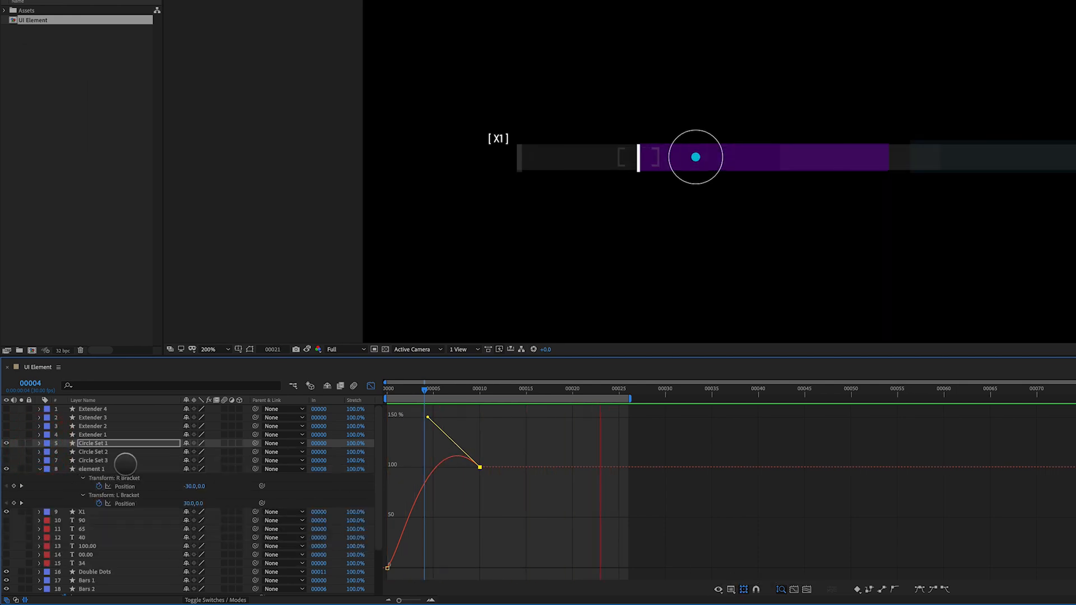
click(92, 443)
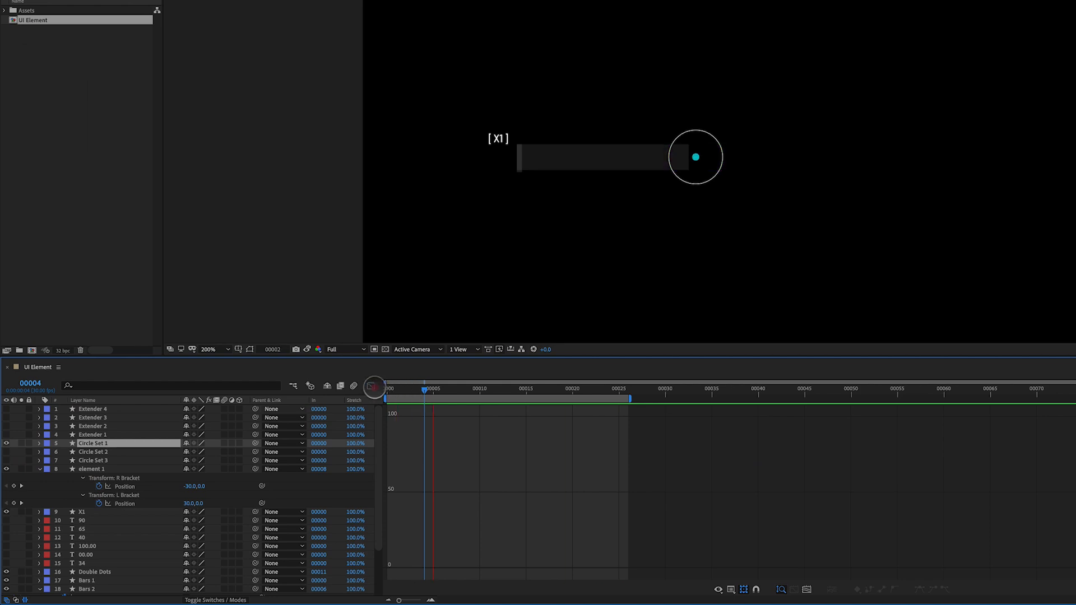
click(371, 386)
click(40, 443)
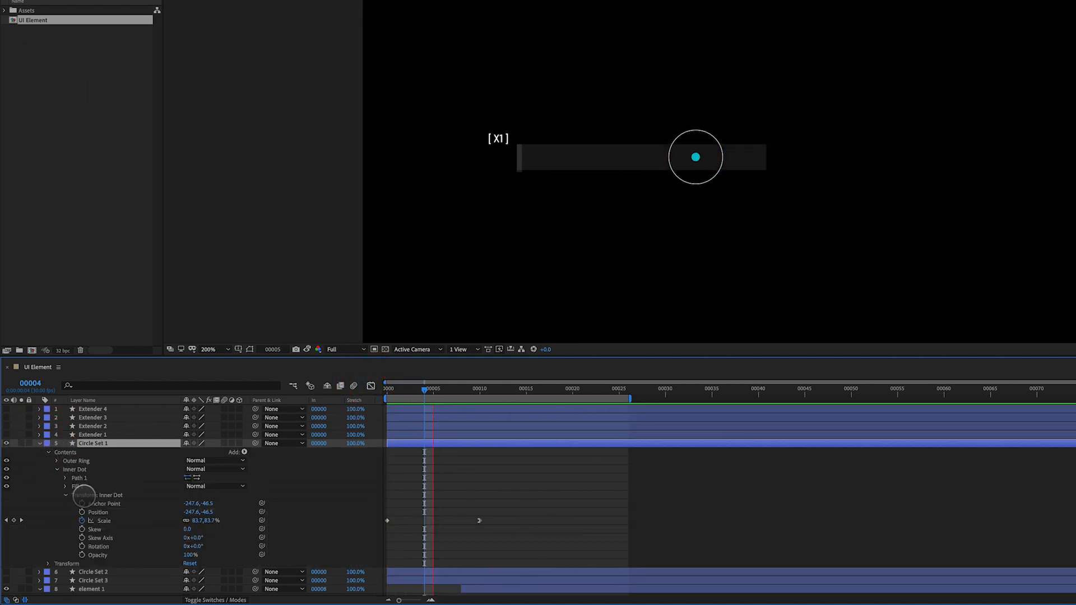
Step: Add Trim Paths to the Outer Ring group of Circle Set 1
click(57, 460)
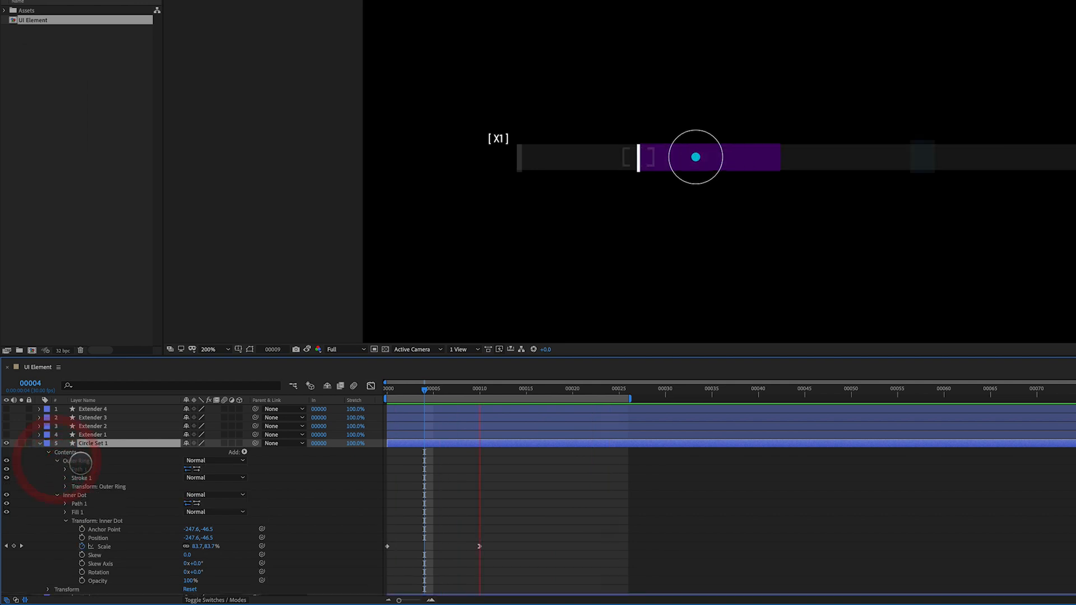
click(79, 477)
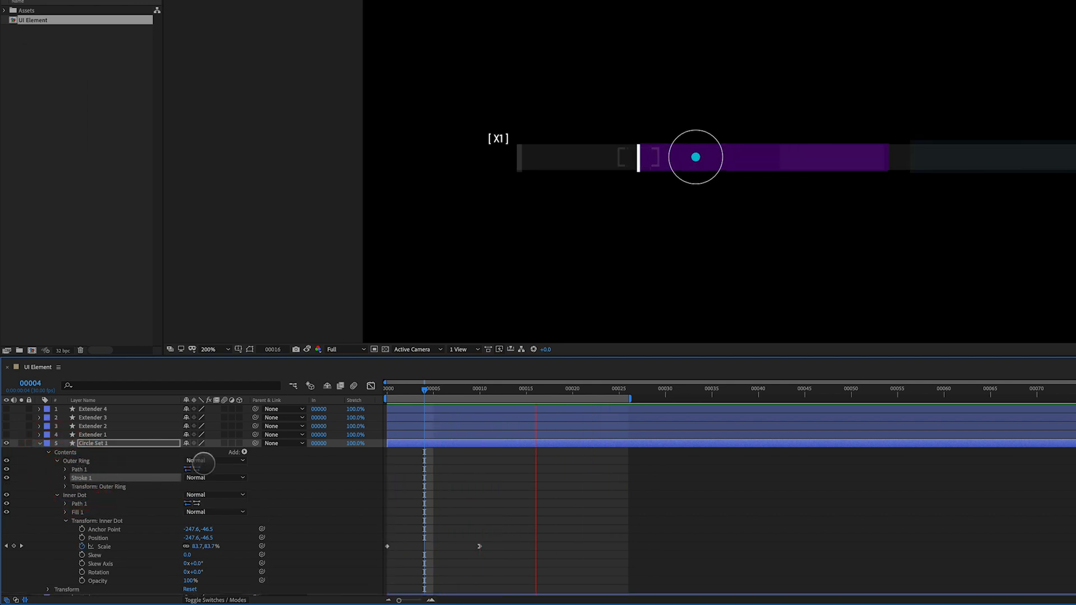
click(241, 453)
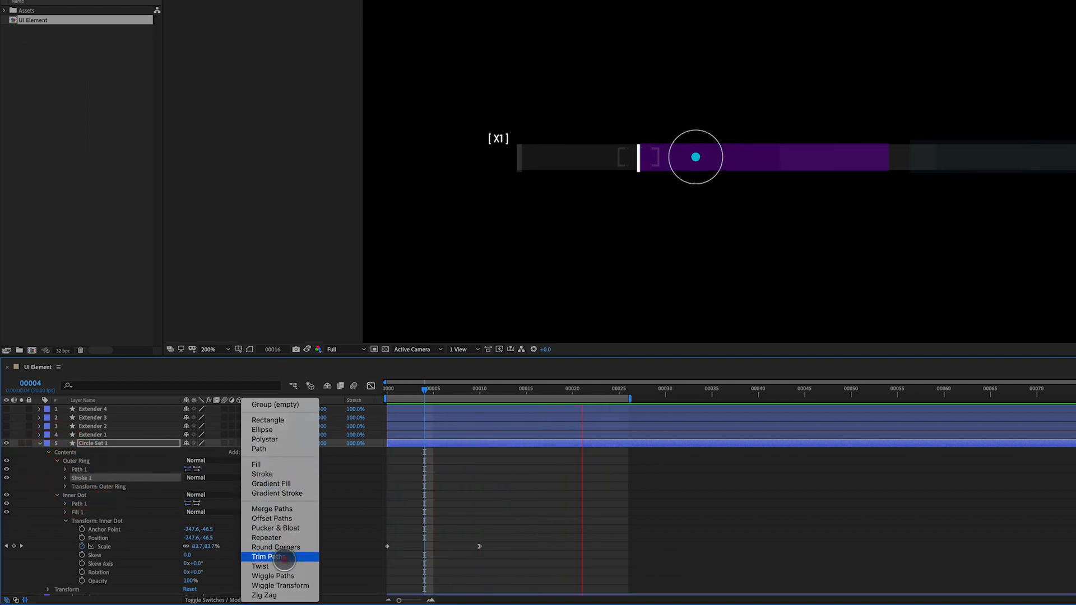
click(268, 556)
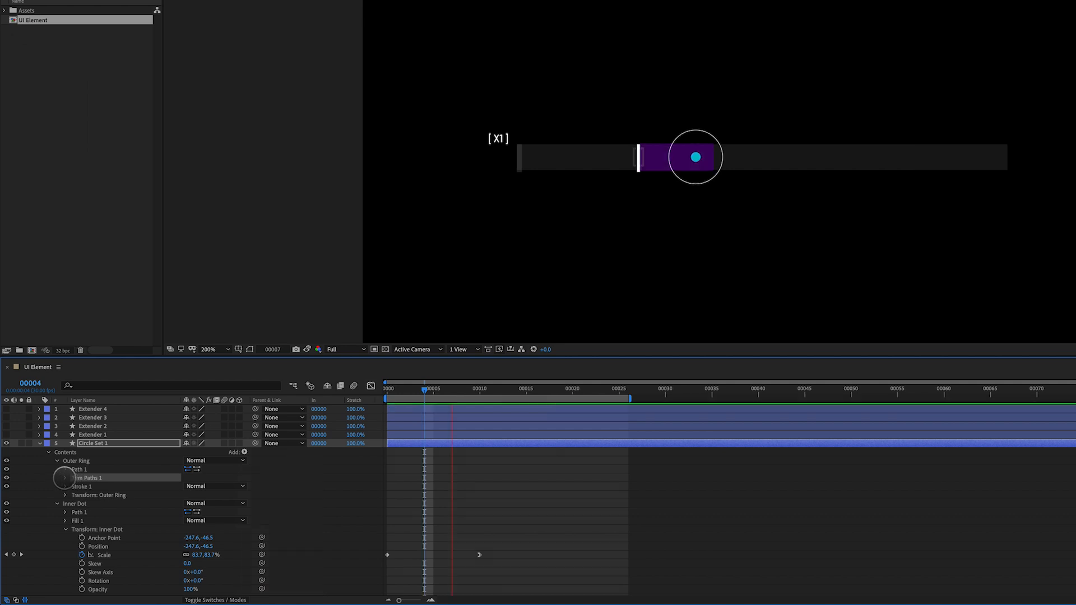
Step: Keyframe the Outer Ring's Trim Paths End from 0% at frame 0 to 100% at frame 13 and preview the reveal
click(65, 477)
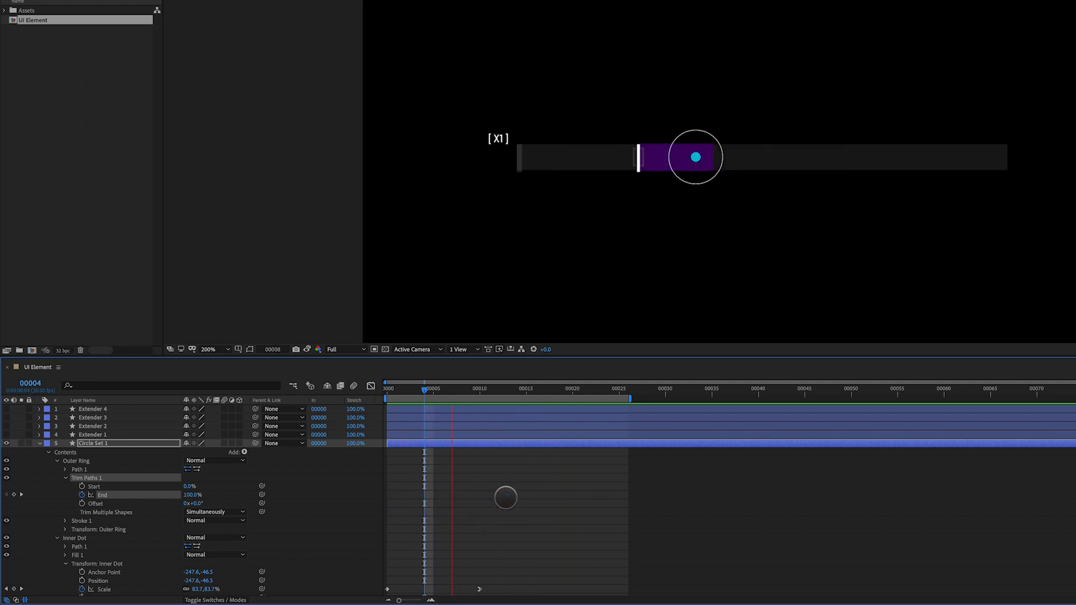
drag(412, 391, 365, 399)
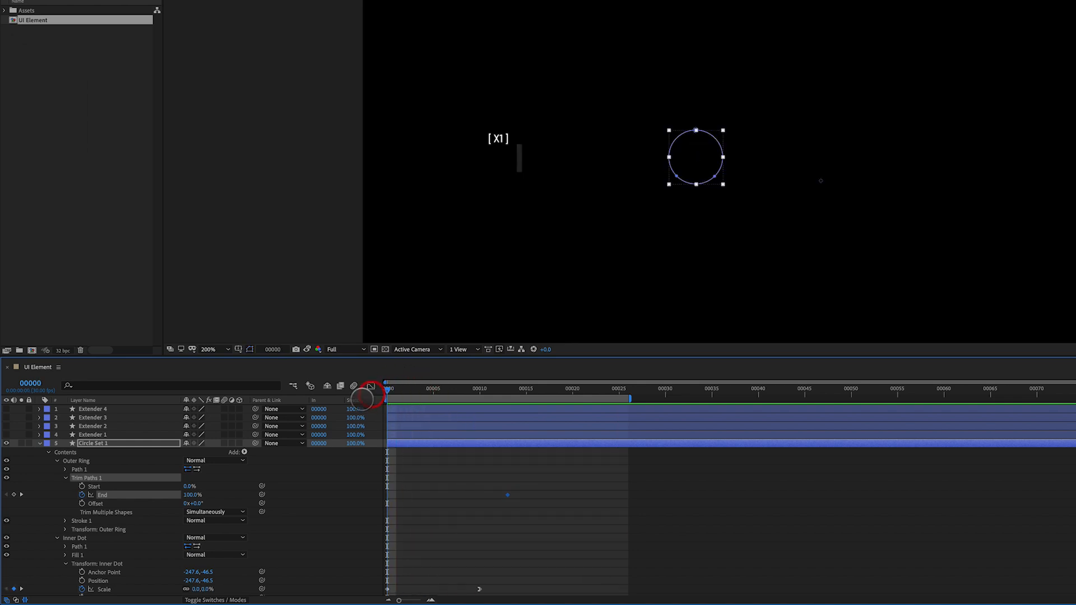
drag(189, 495, 116, 499)
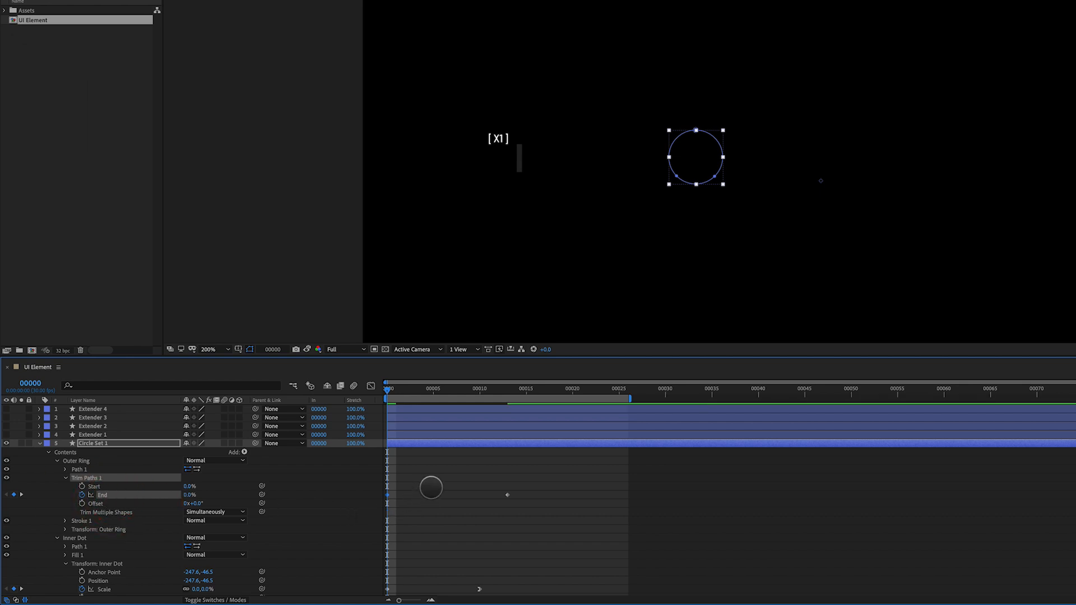
click(458, 483)
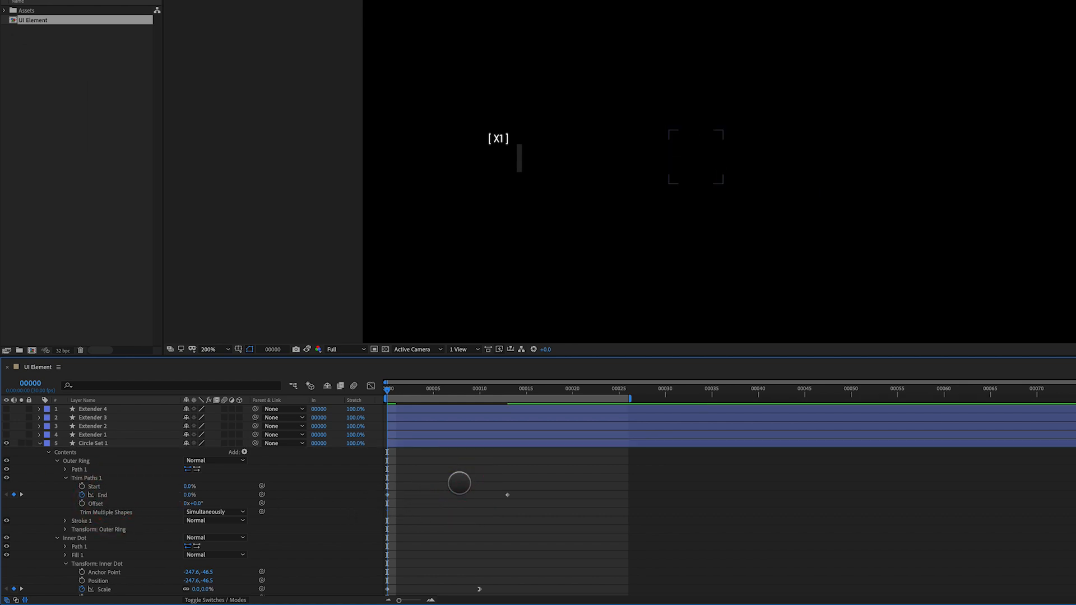
key(space)
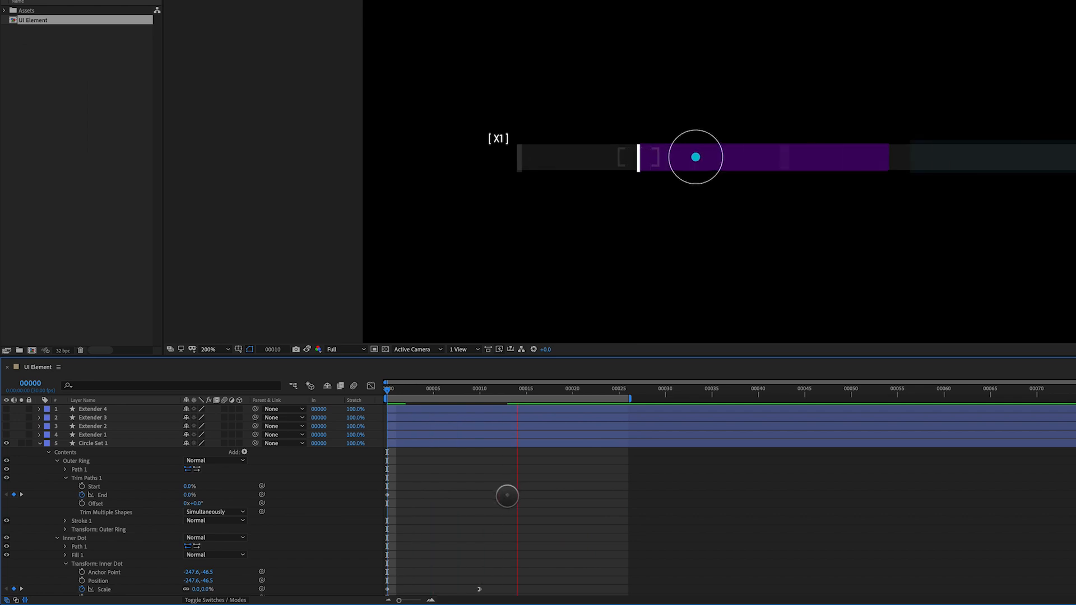
Step: Apply Easy Ease In to the Outer Ring's Trim Paths End keyframe at frame 13
right_click(507, 494)
mouse_move(588, 595)
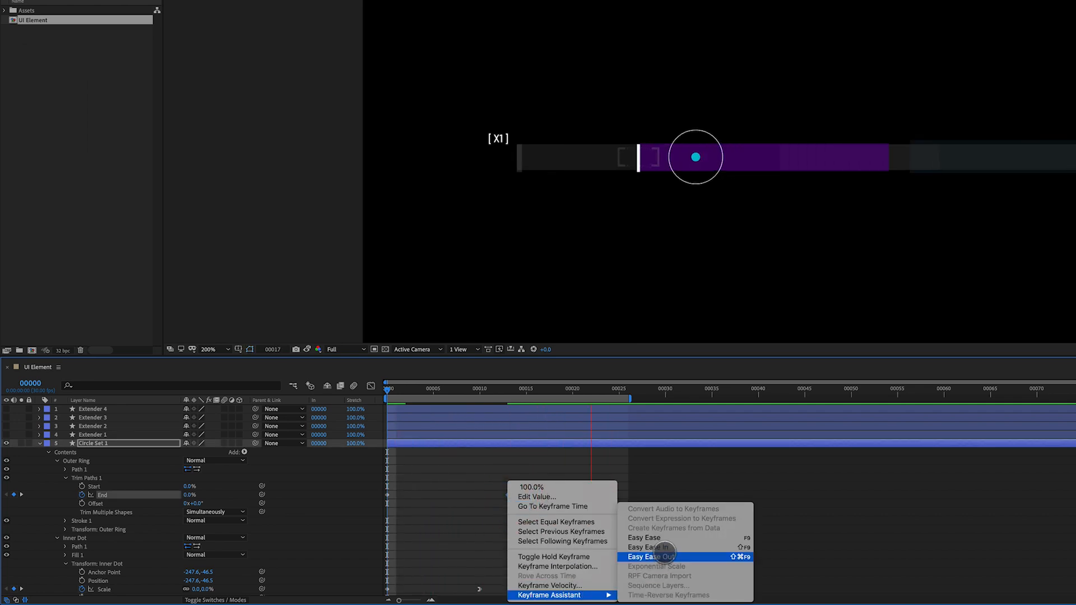
click(664, 548)
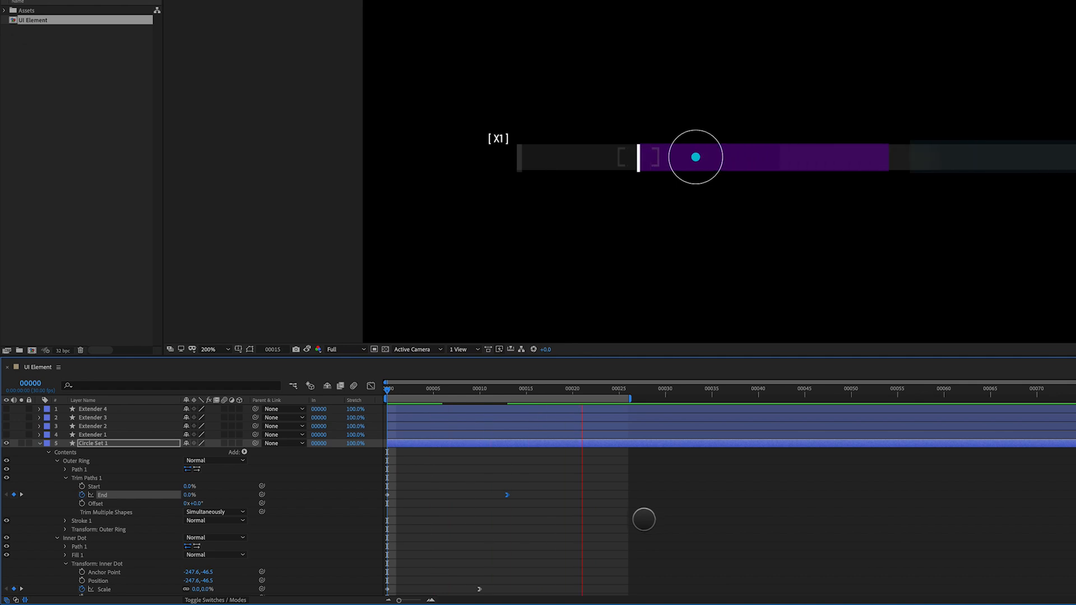
Step: Apply Easy Ease Out to the Trim Paths End keyframe at frame 0 and move the last End keyframe to frame 14
right_click(387, 495)
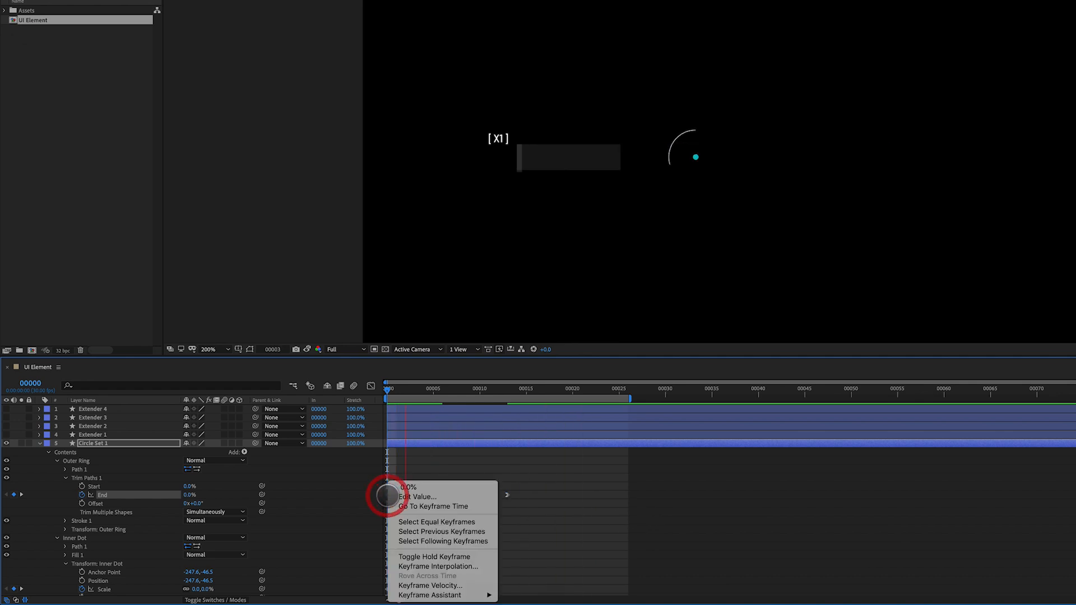
mouse_move(448, 595)
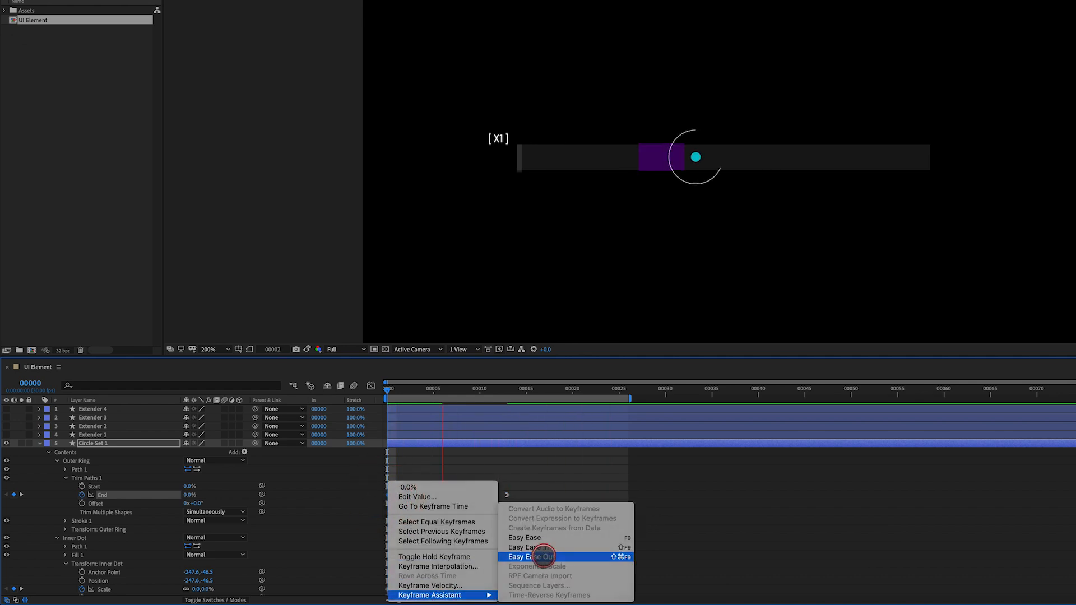
click(547, 556)
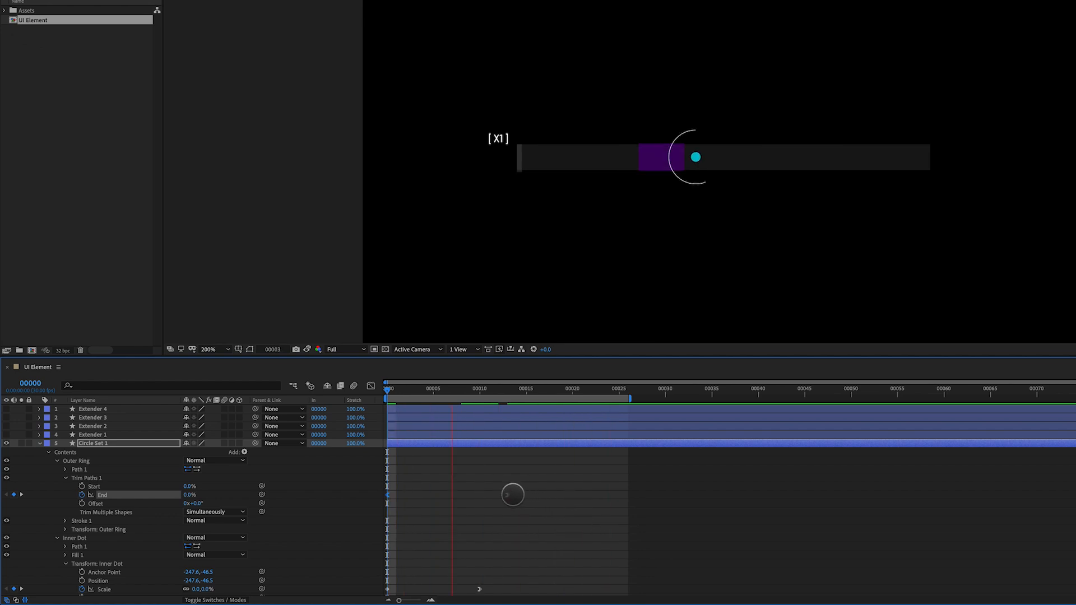
drag(507, 495, 528, 497)
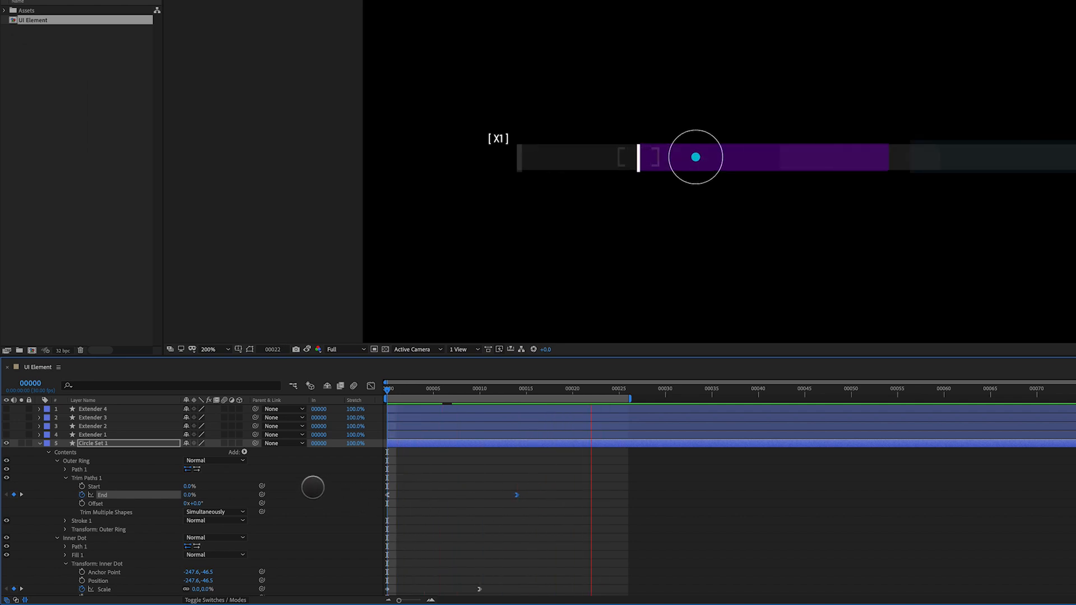
Step: Reshape the speed graph of the Outer Ring's Trim Paths End keyframes into a sharp peak around frame 7
drag(535, 485, 378, 504)
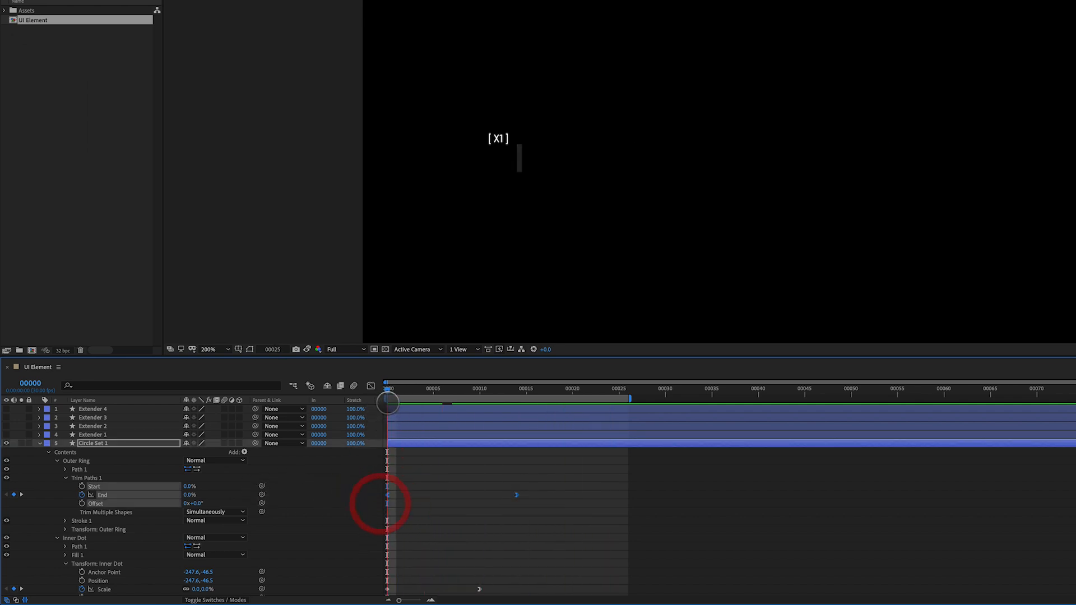
click(370, 385)
click(743, 590)
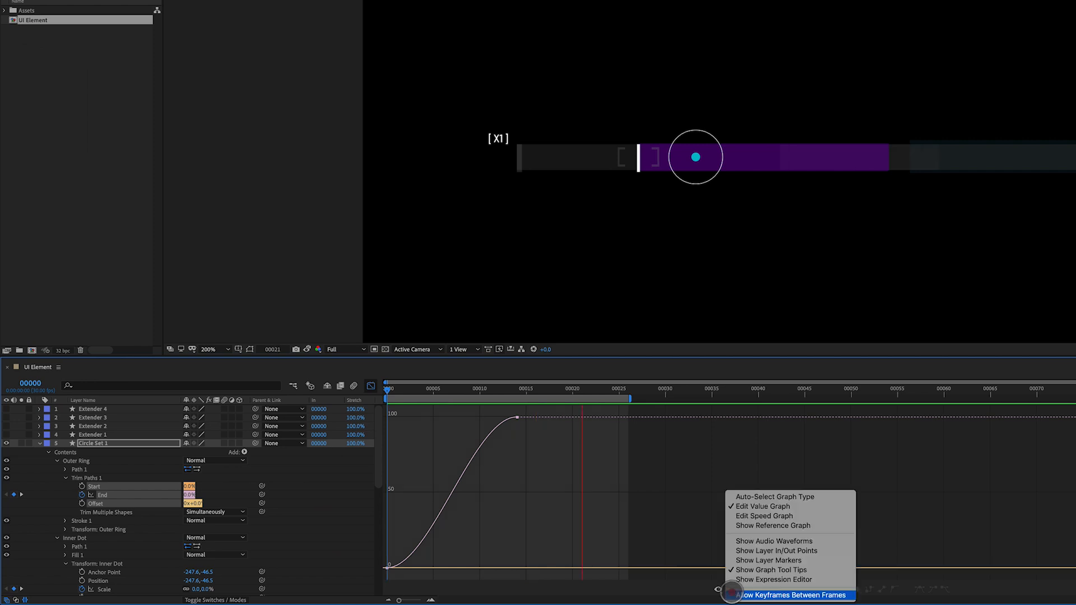
click(750, 516)
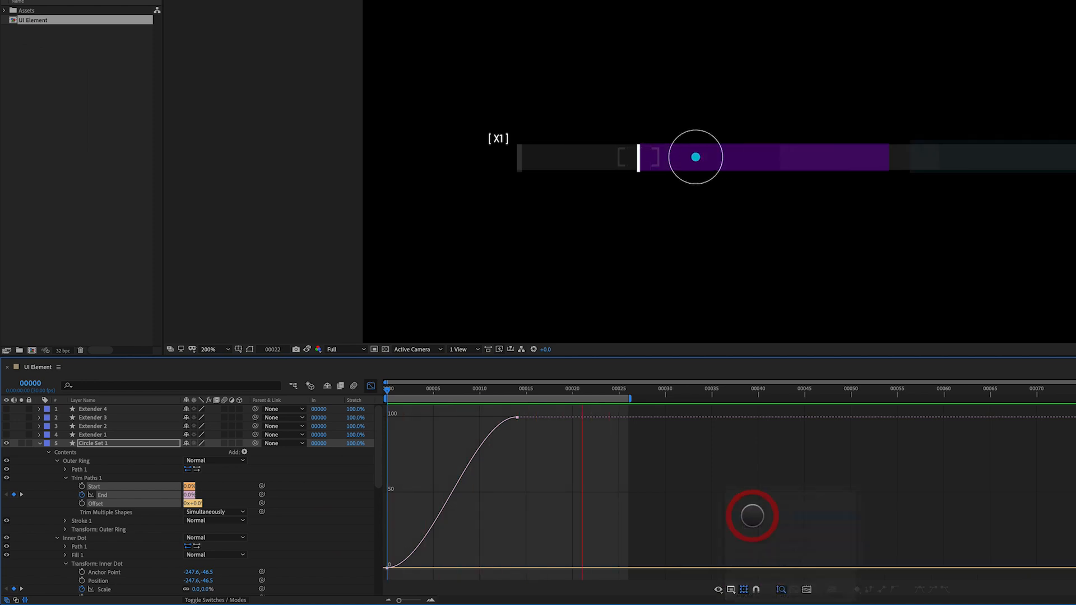
drag(548, 552, 457, 566)
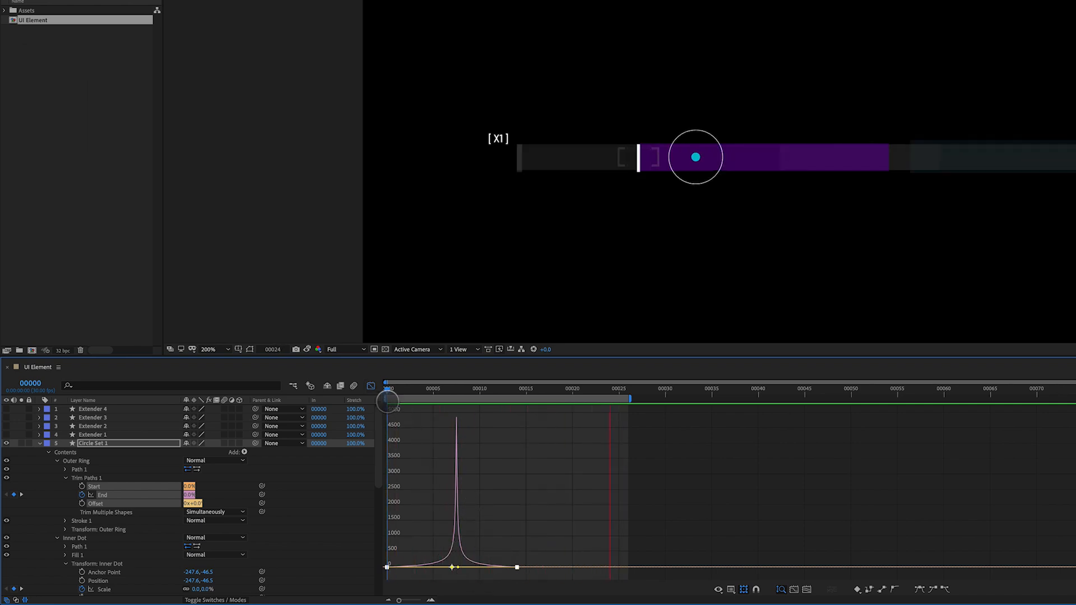
click(370, 386)
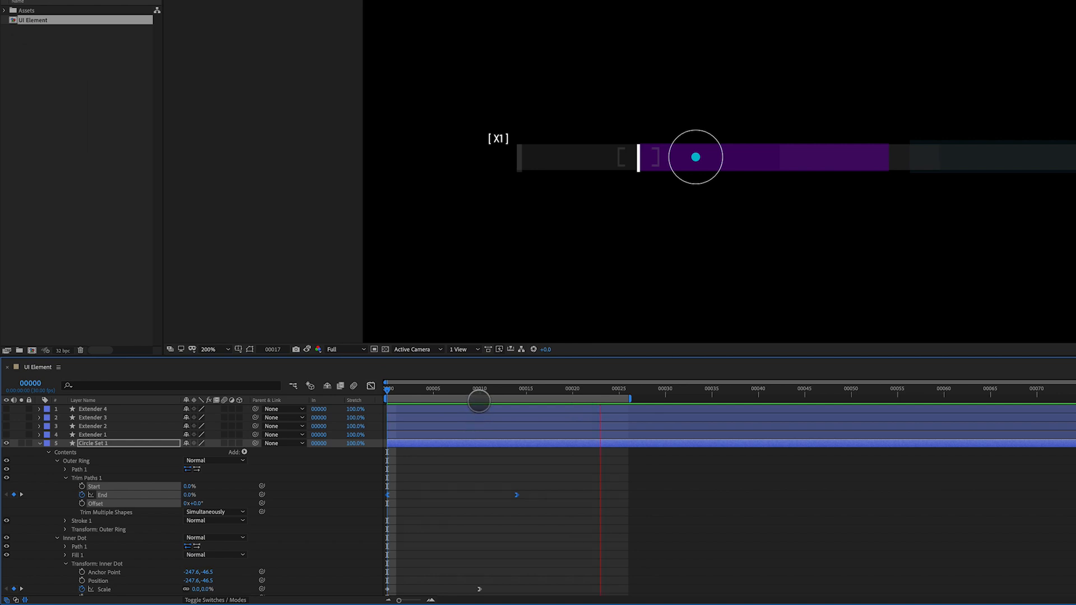
Step: Turn on the Extender 1 layer's visibility and shift the layer to start at frame 11
click(485, 391)
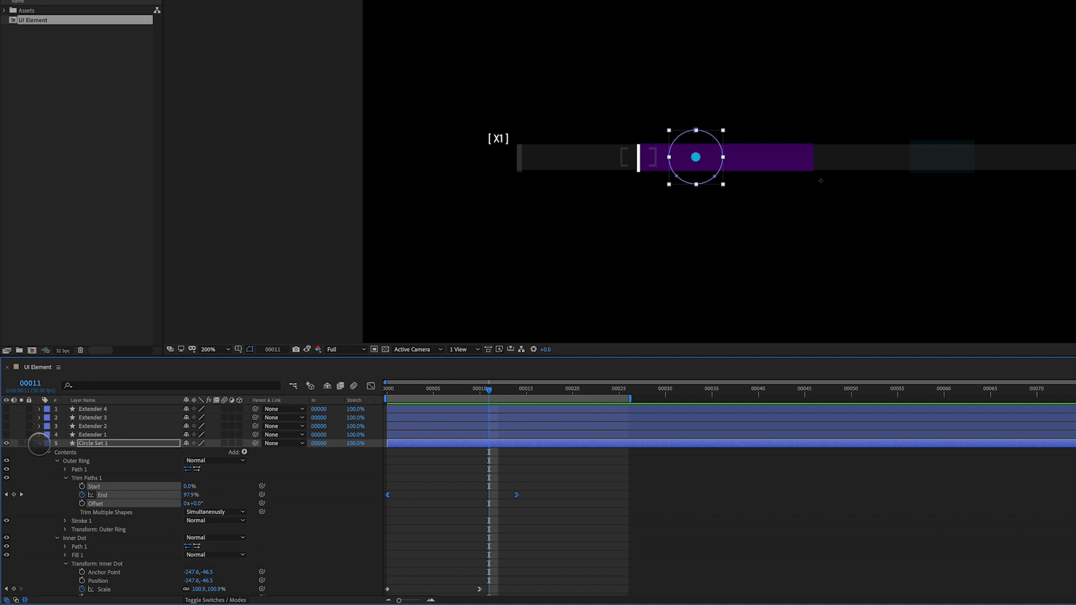
mouse_move(473, 391)
mouse_down()
mouse_move(399, 393)
mouse_move(492, 399)
mouse_up()
click(91, 435)
click(7, 434)
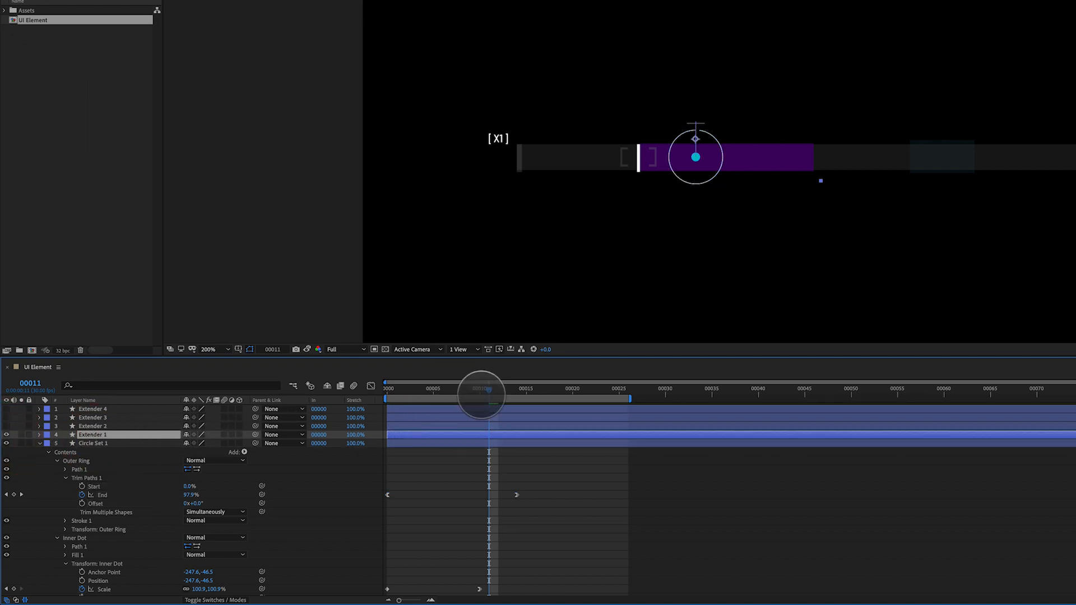
drag(389, 435, 489, 435)
Step: Reorder the contents of Extender 1 so the Dotted Line group sits above Horizontal Line
click(38, 435)
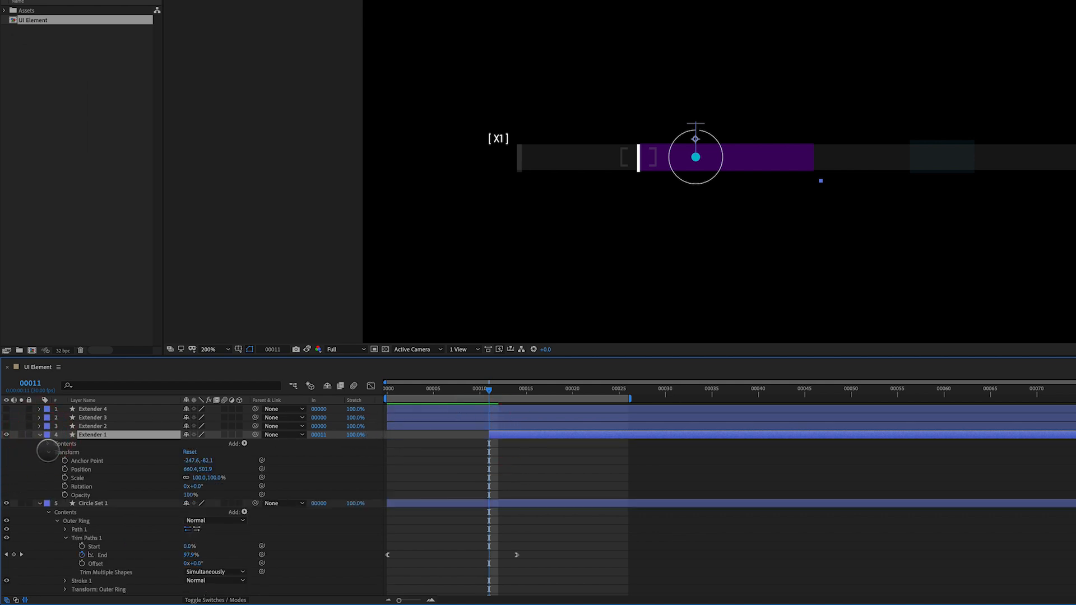
click(47, 452)
click(49, 443)
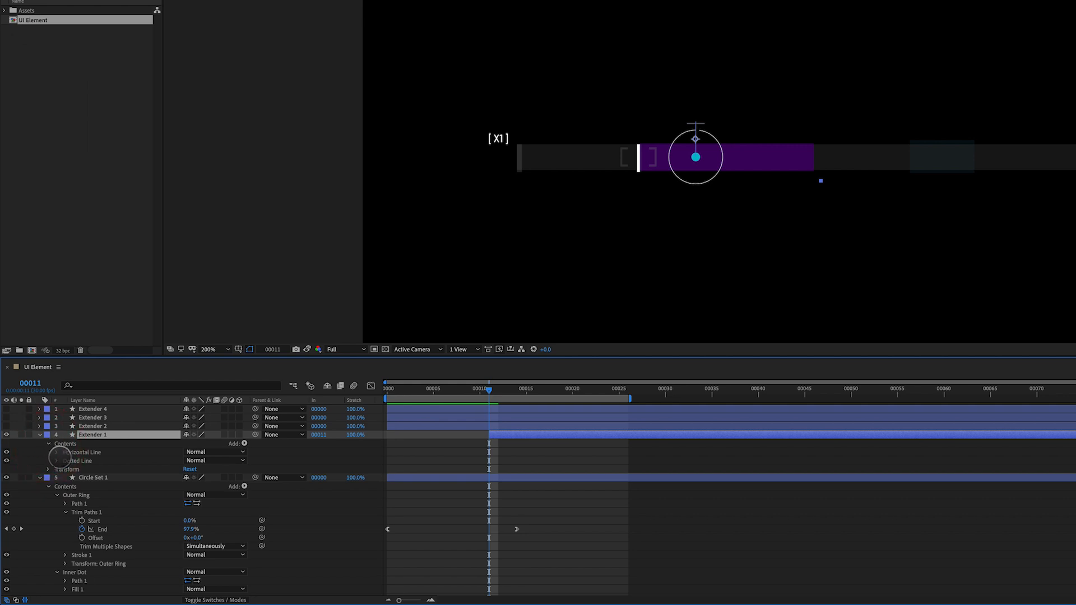
drag(71, 460, 74, 450)
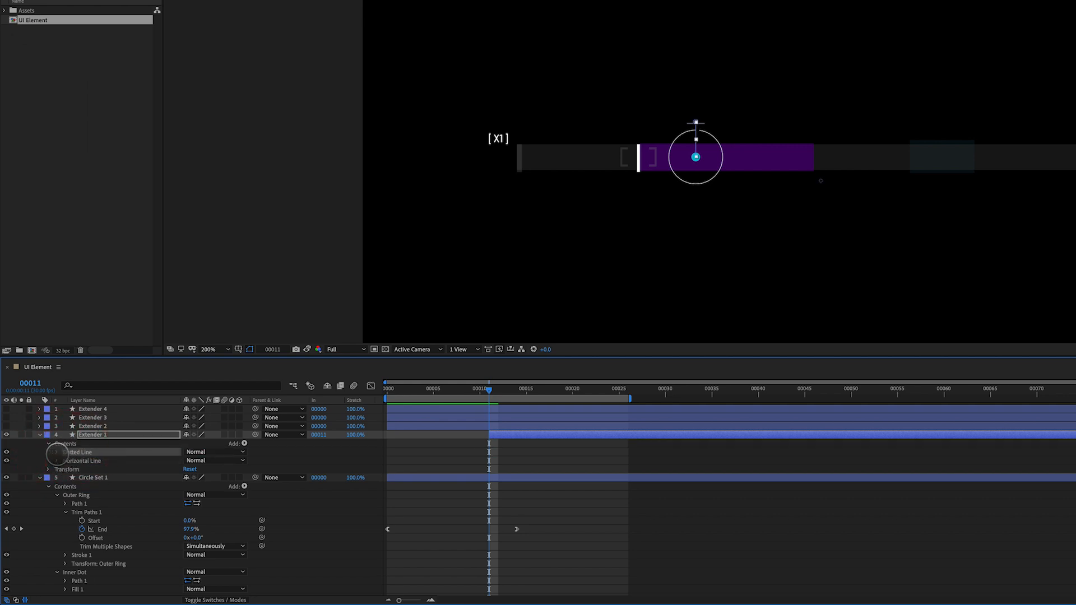
Step: Add Trim Paths to the Dotted Line group of Extender 1
click(57, 452)
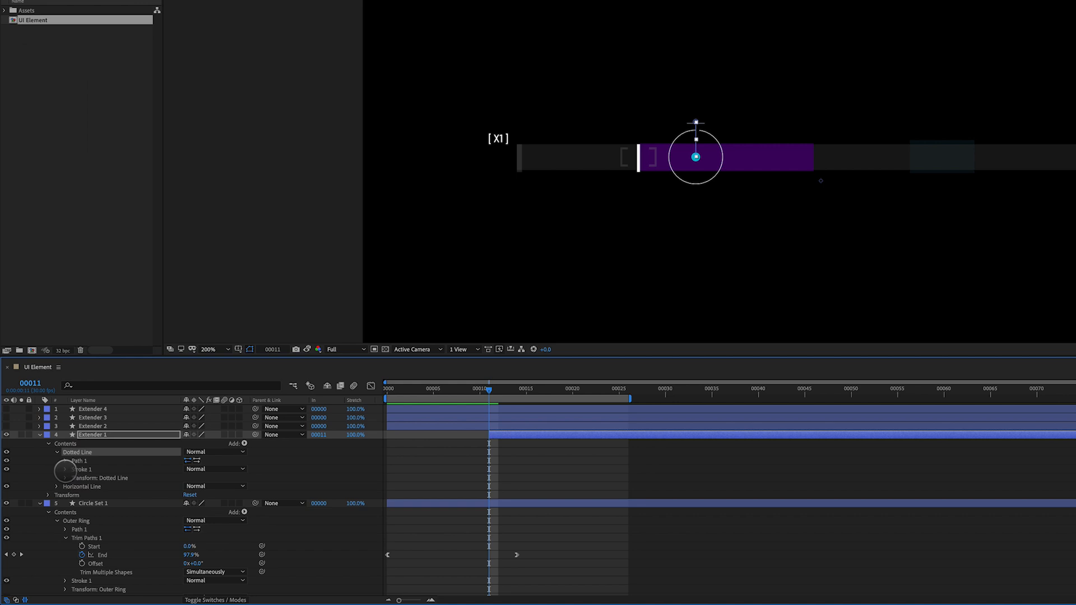
click(78, 469)
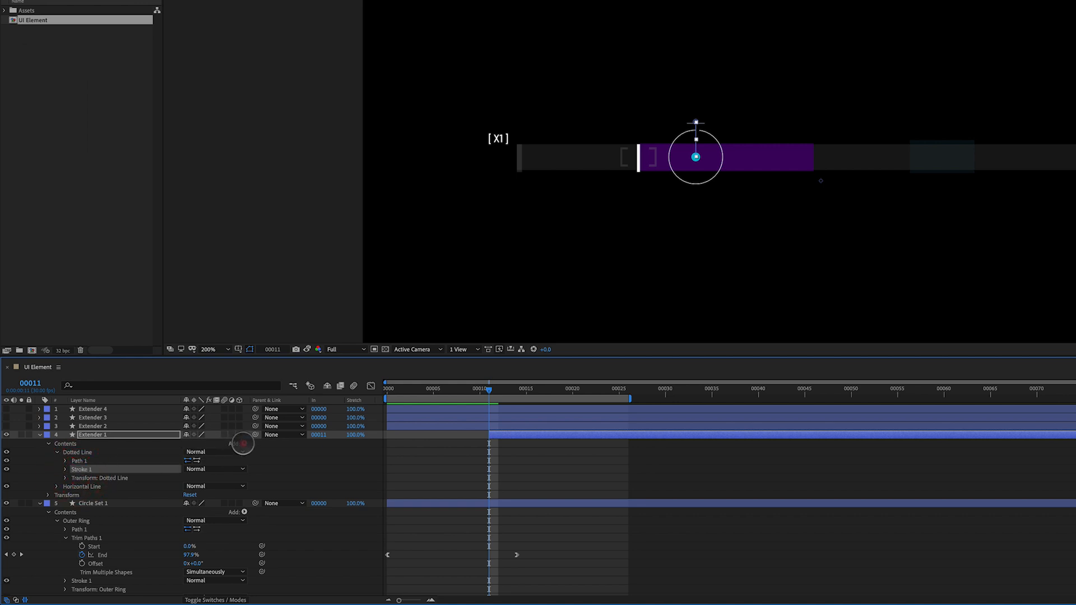
click(242, 444)
click(294, 558)
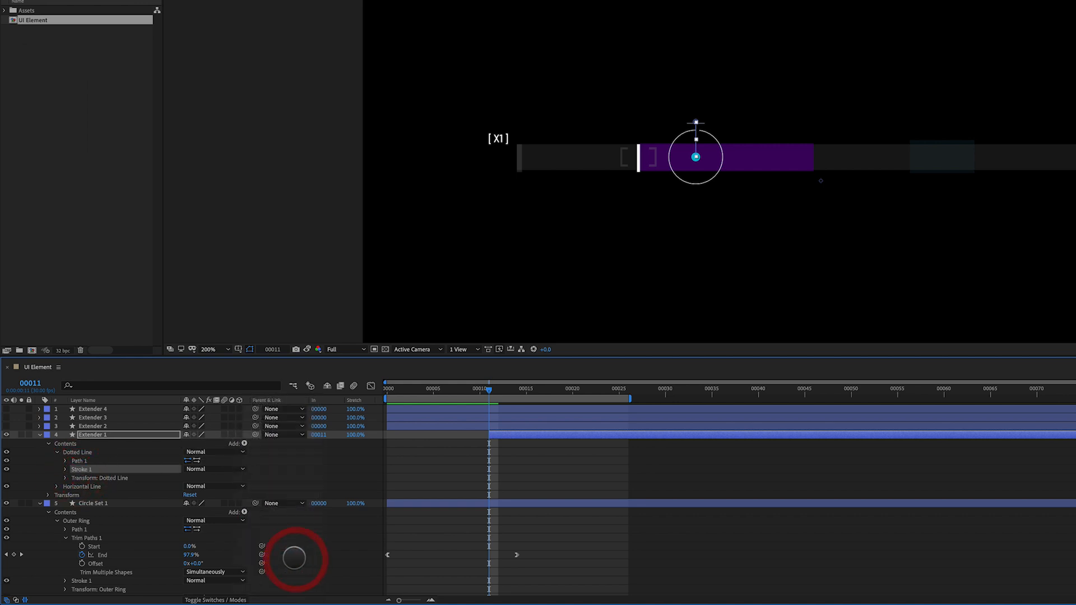
Step: Keyframe the Dotted Line's Trim Paths End from 0% at frame 11 to 100% at frame 17
click(65, 469)
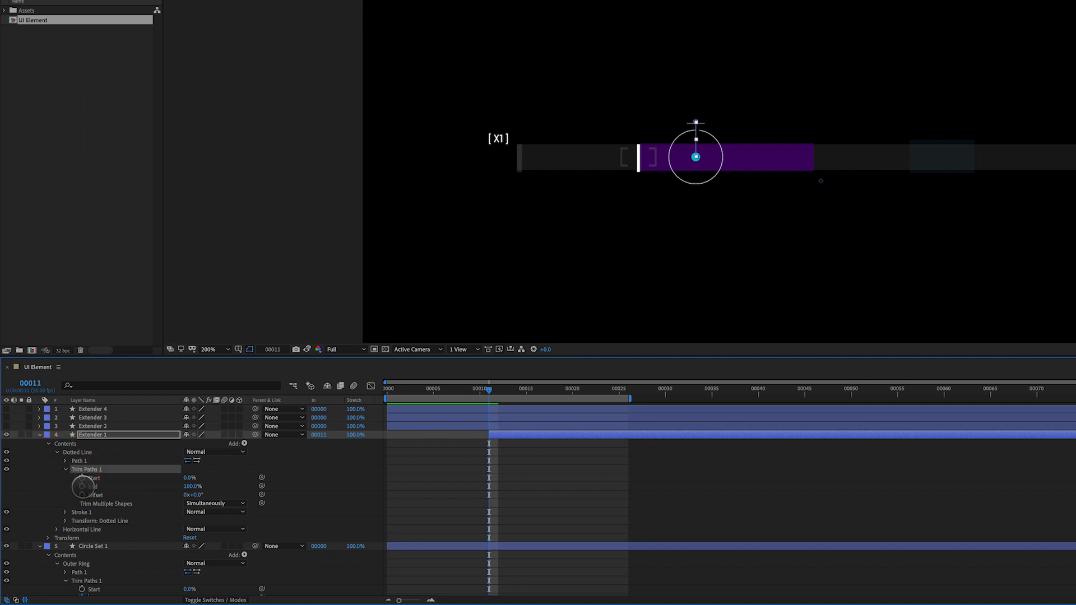
click(81, 485)
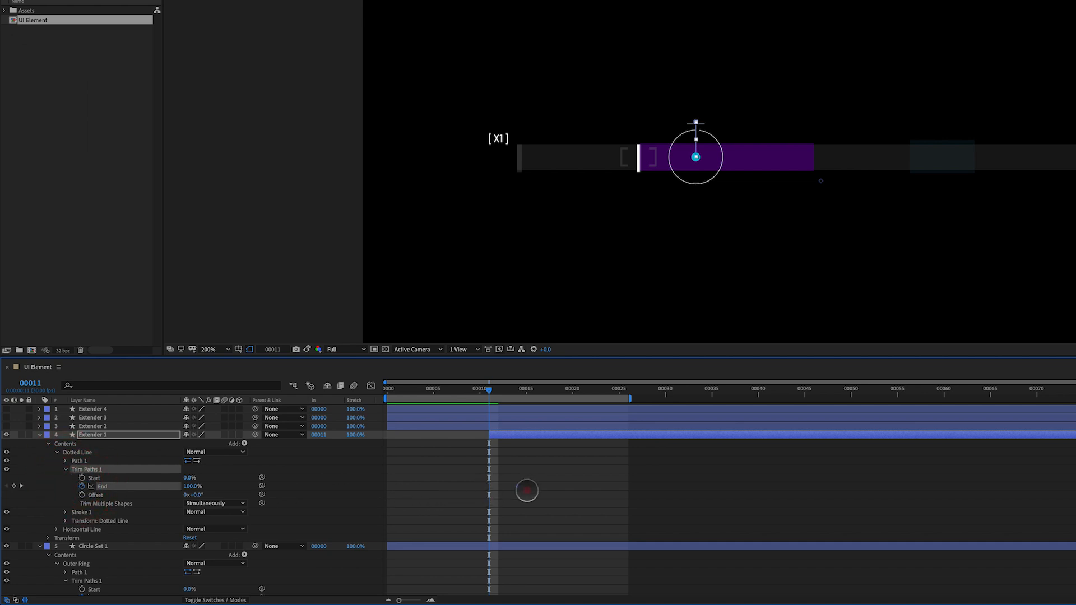
drag(208, 489, 141, 491)
click(519, 462)
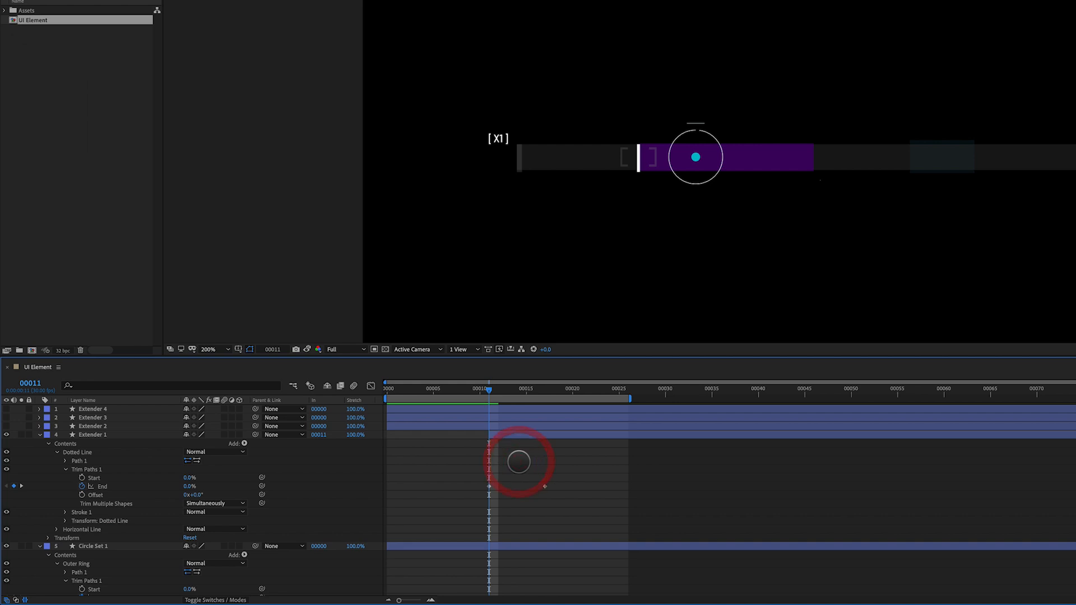
Step: Preview the dotted line reveal up close and move its last Trim Paths End keyframe to frame 23
key(space)
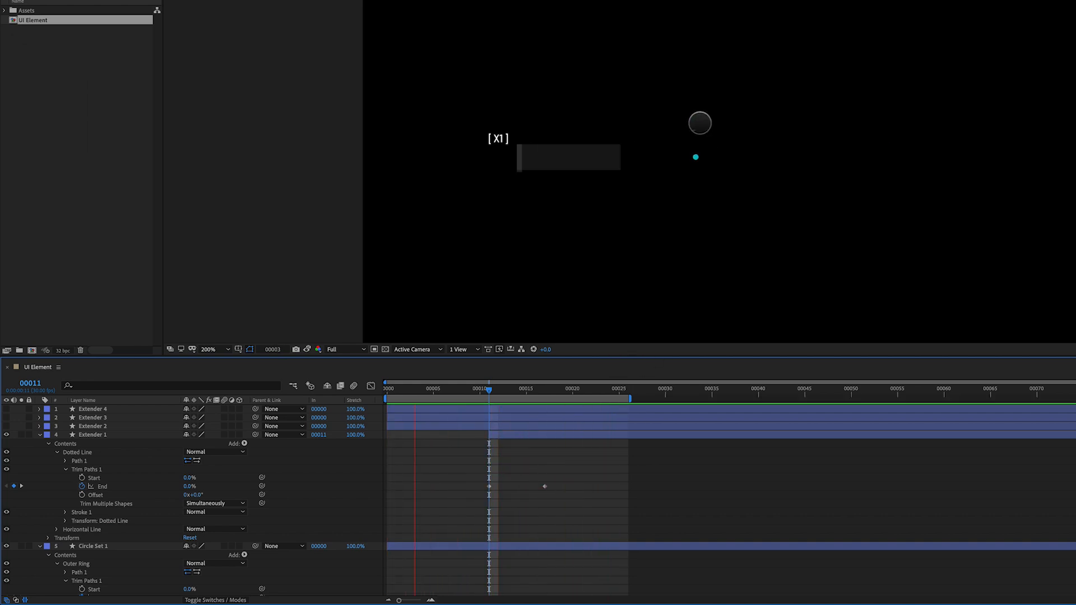
scroll(696, 166, up, 2)
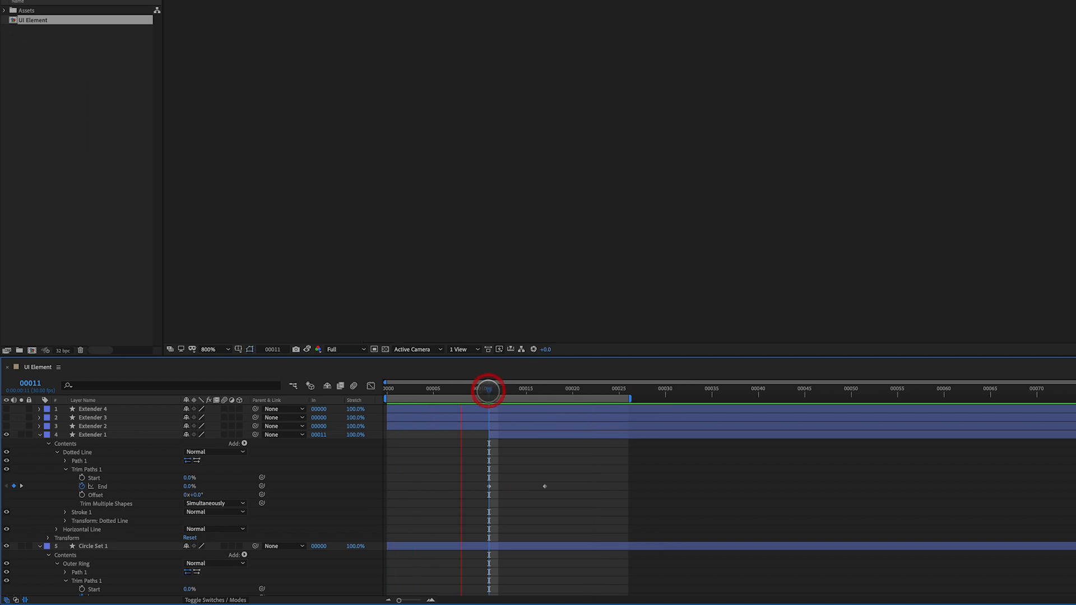
click(489, 391)
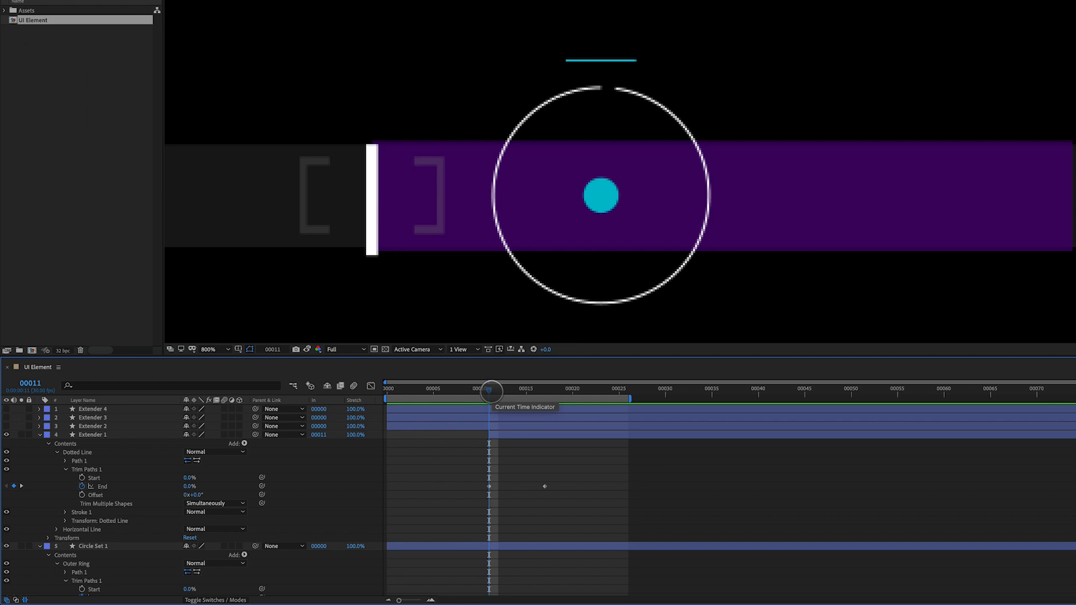
key(space)
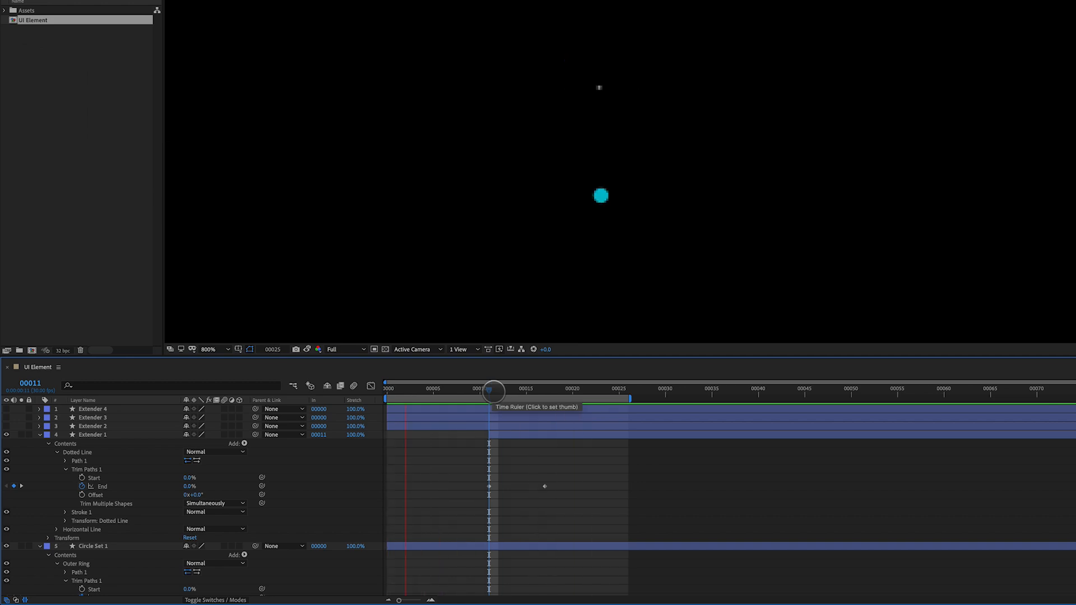
click(545, 486)
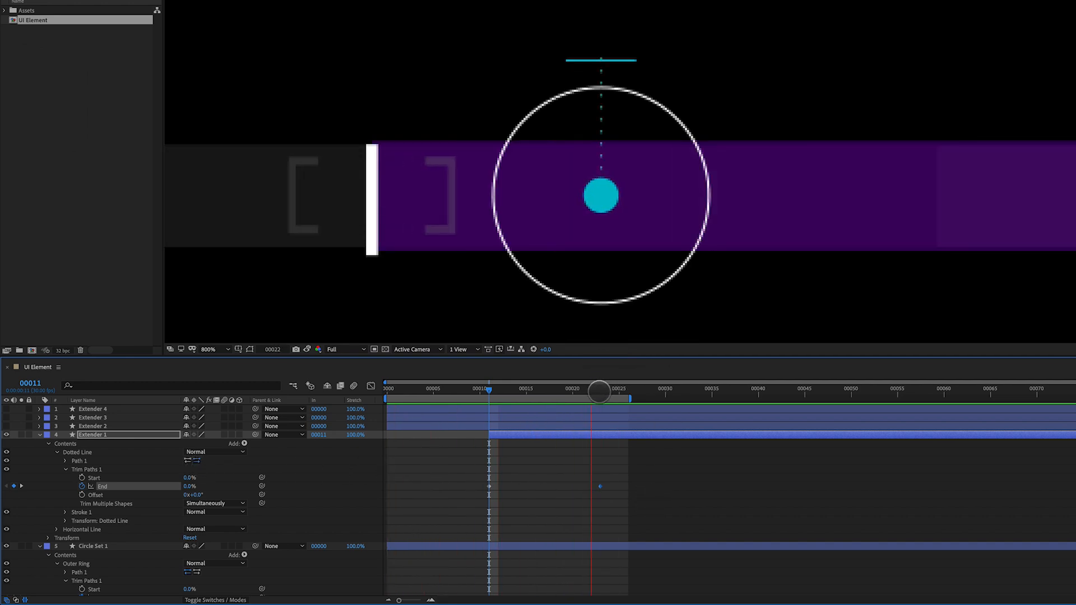
Step: With the playhead at frame 22, add a Path keyframe to Extender 1's Horizontal Line and move it to frame 26
click(599, 390)
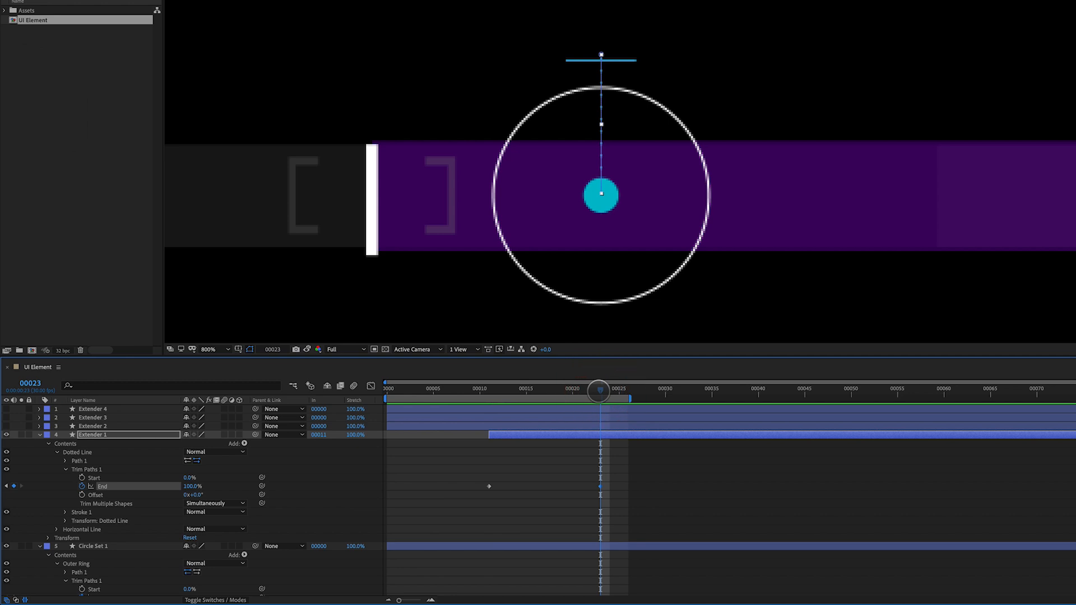
drag(599, 390, 588, 393)
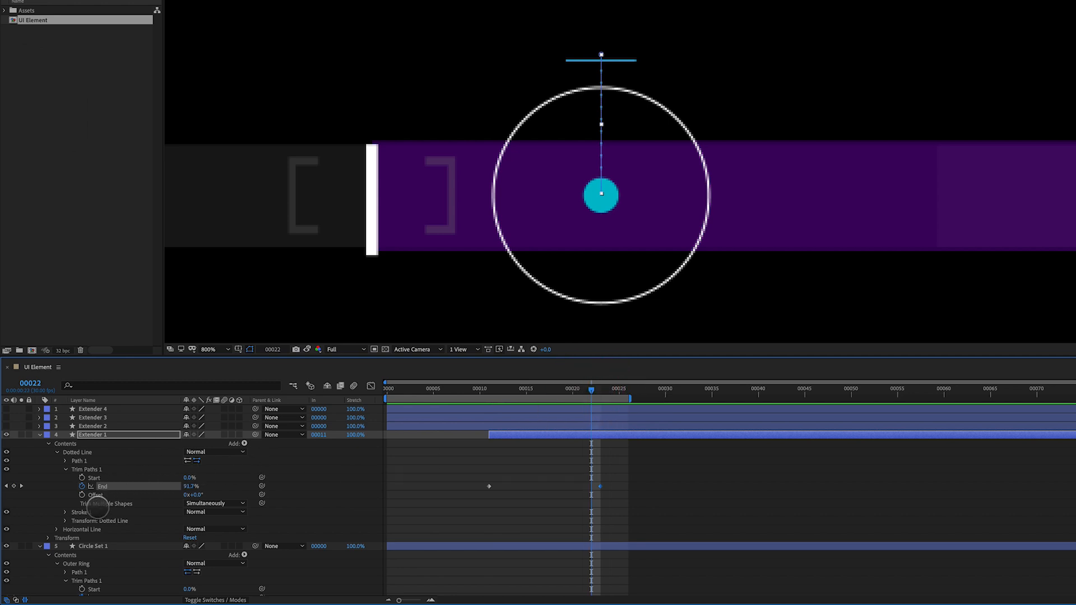
click(71, 528)
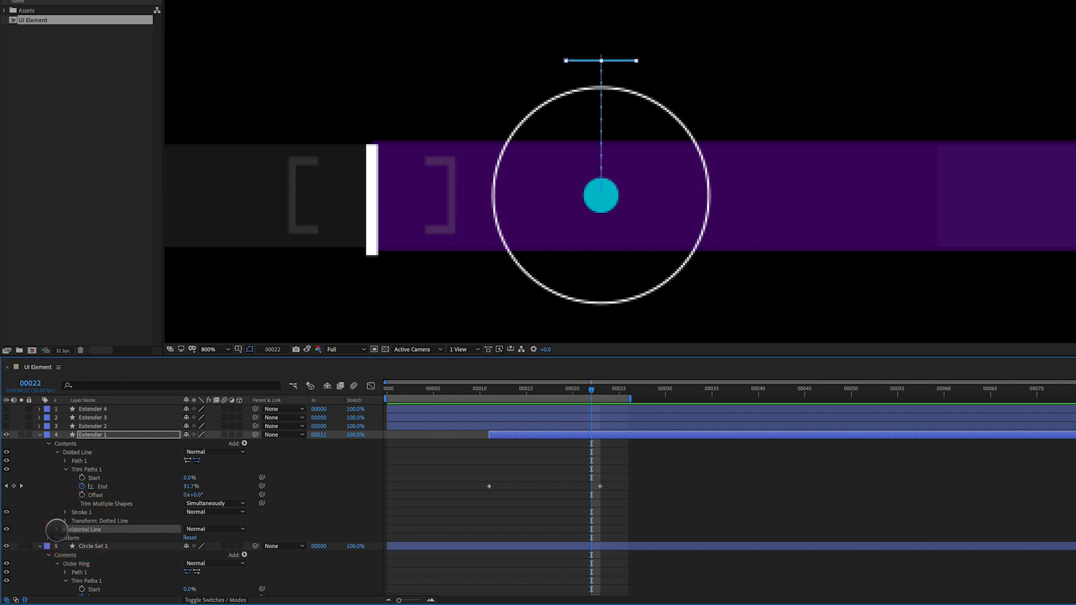
click(56, 528)
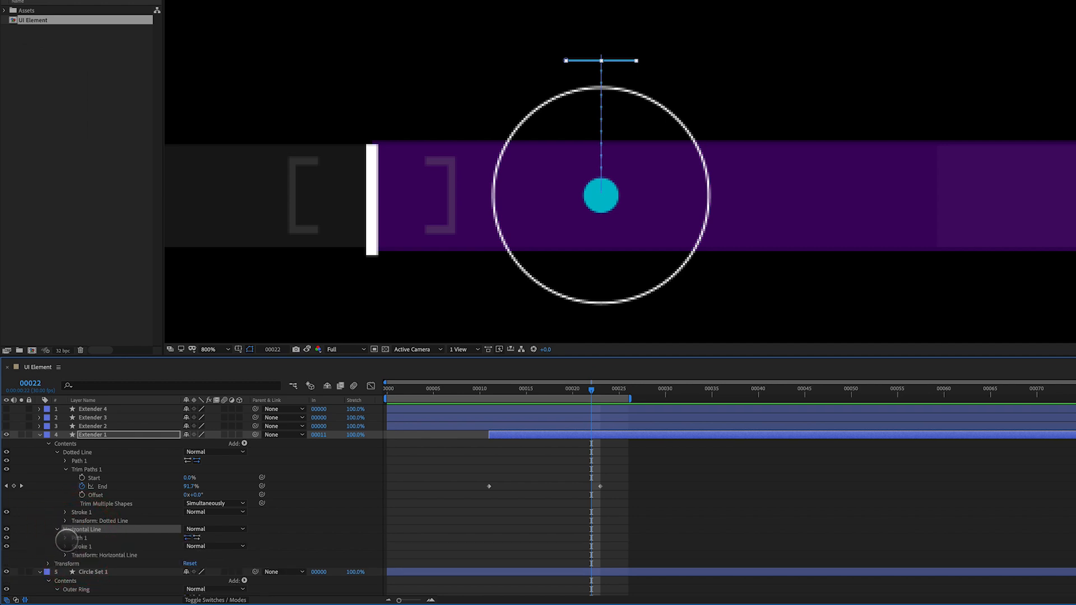
click(65, 537)
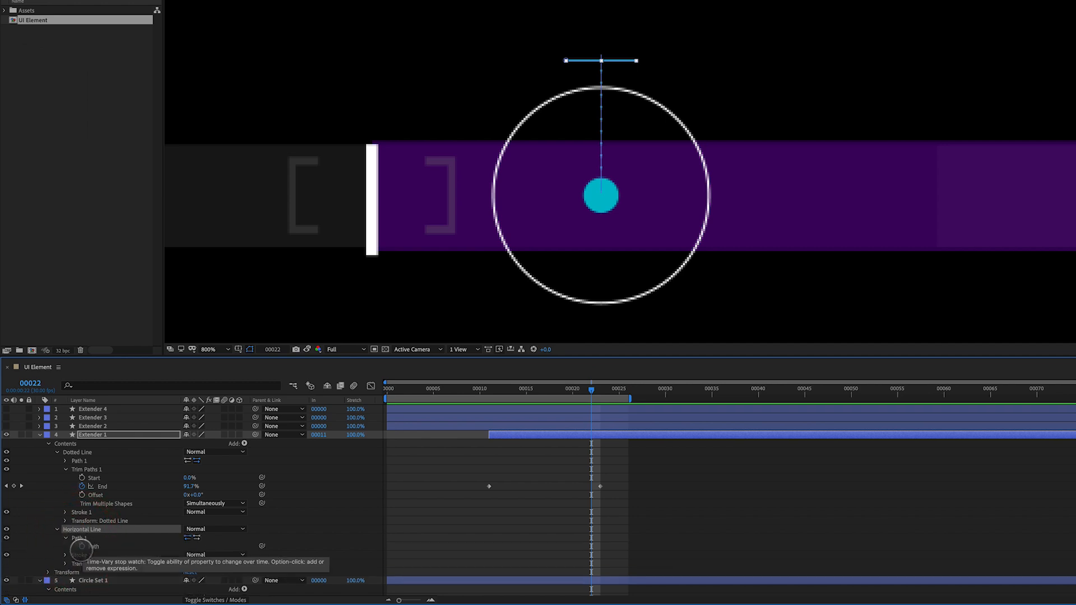
click(65, 564)
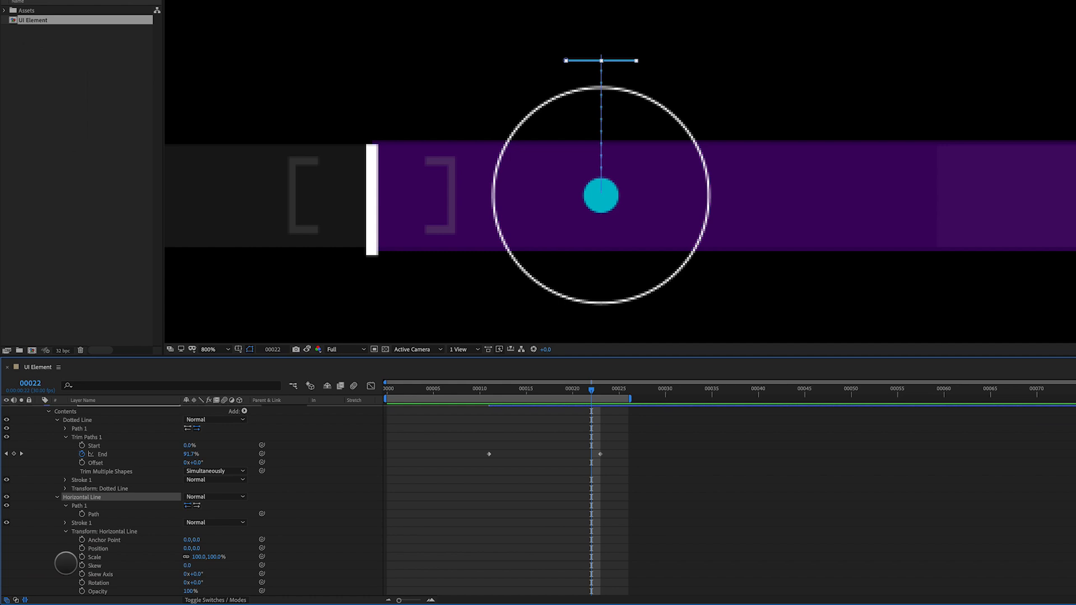
click(83, 514)
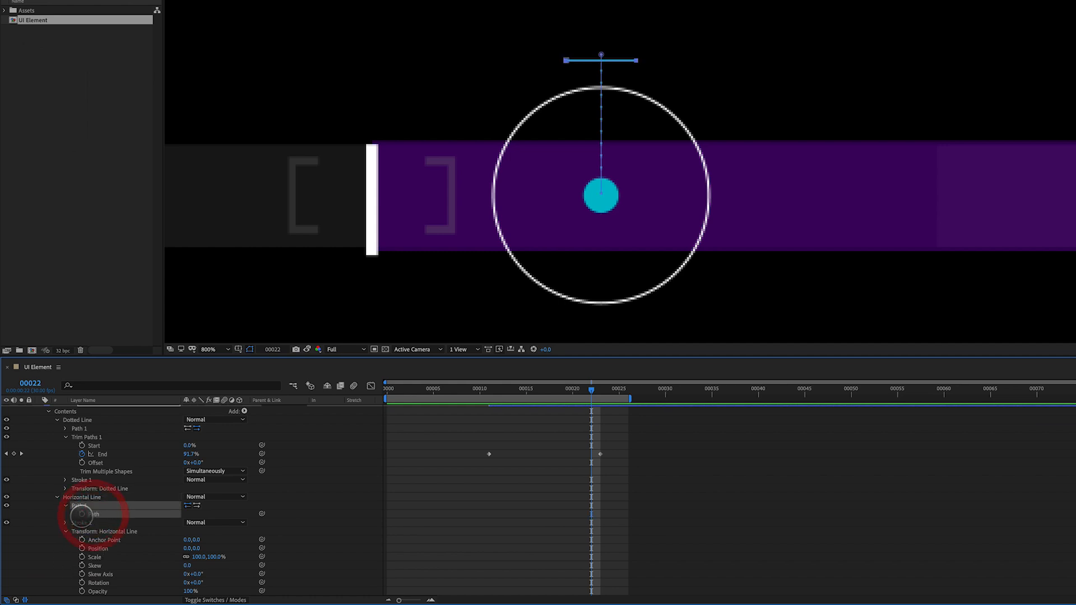
drag(591, 513, 624, 517)
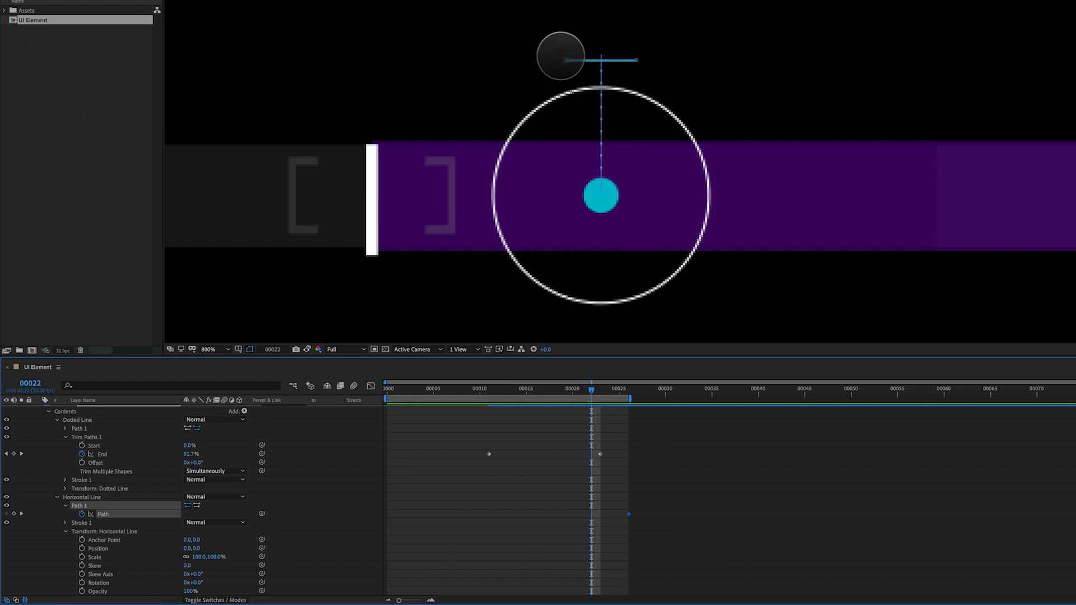
Step: At frame 22, collapse both end points of the Horizontal Line's path onto its centre above the dotted line
click(566, 60)
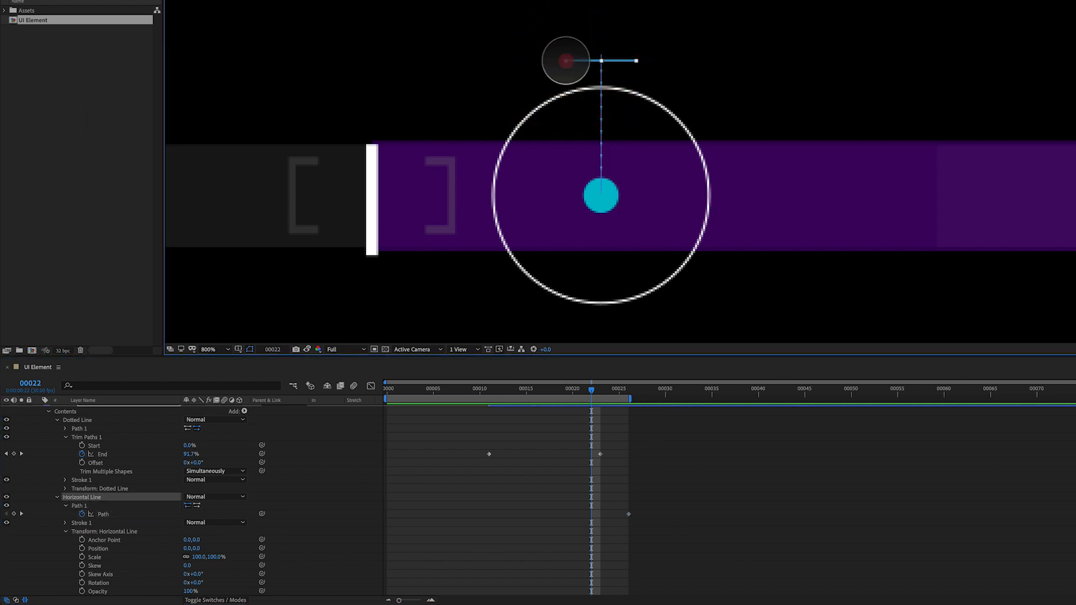
click(565, 59)
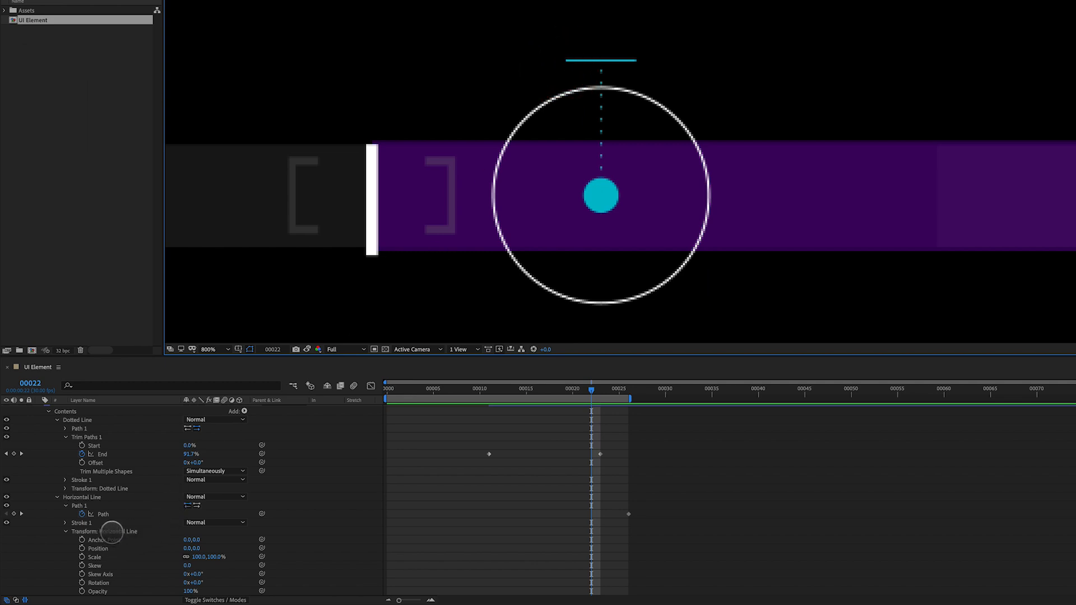
click(101, 514)
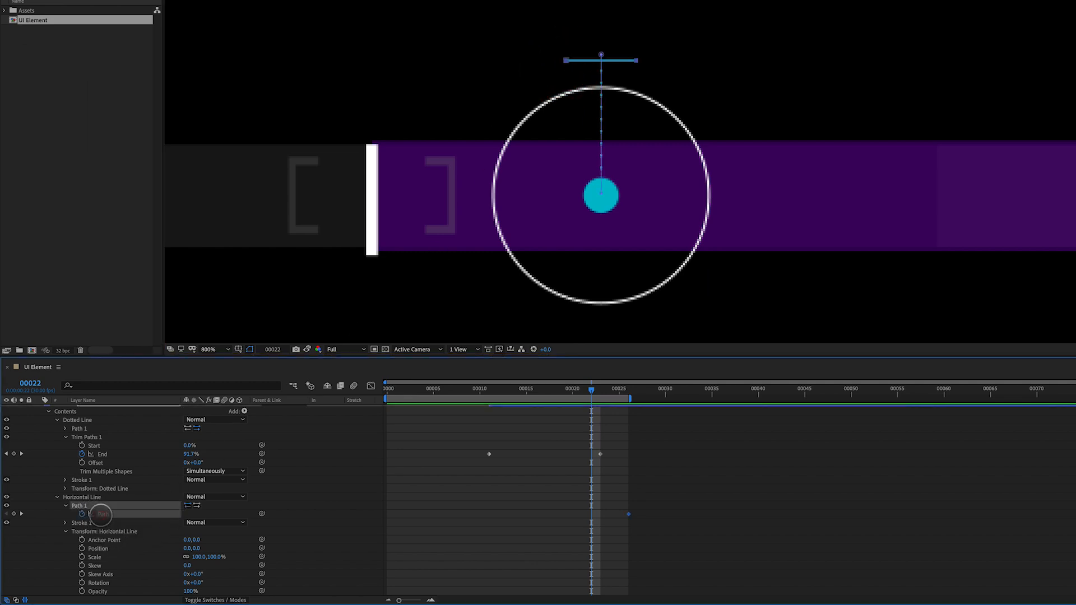
drag(565, 60, 601, 59)
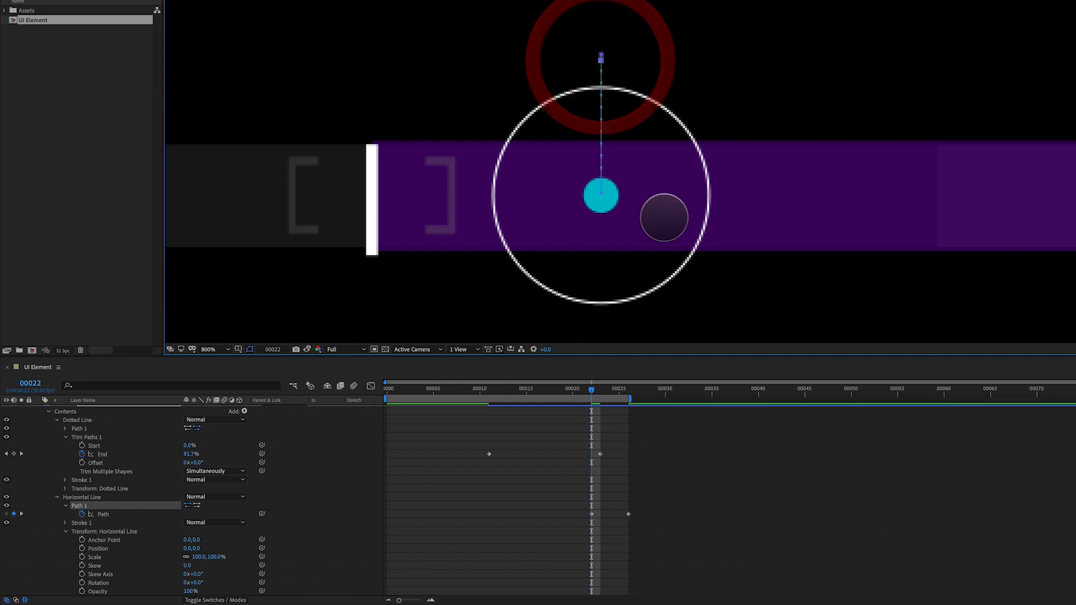
Step: Apply Easy Ease In to the Horizontal Line's frame 26 Path keyframe and preview it with the work area extended to frame 32
right_click(629, 514)
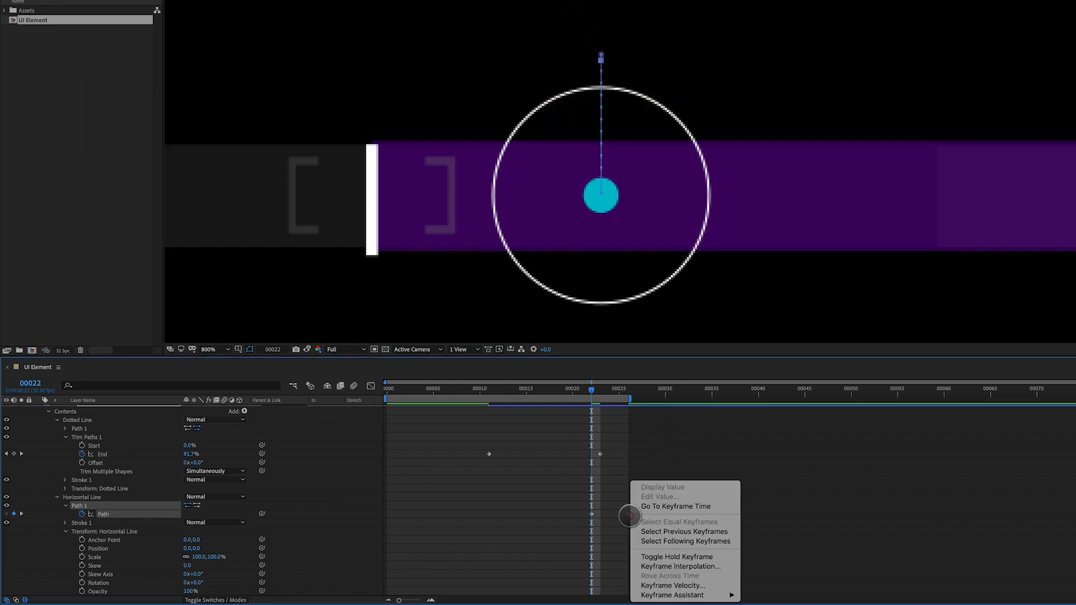
mouse_move(728, 595)
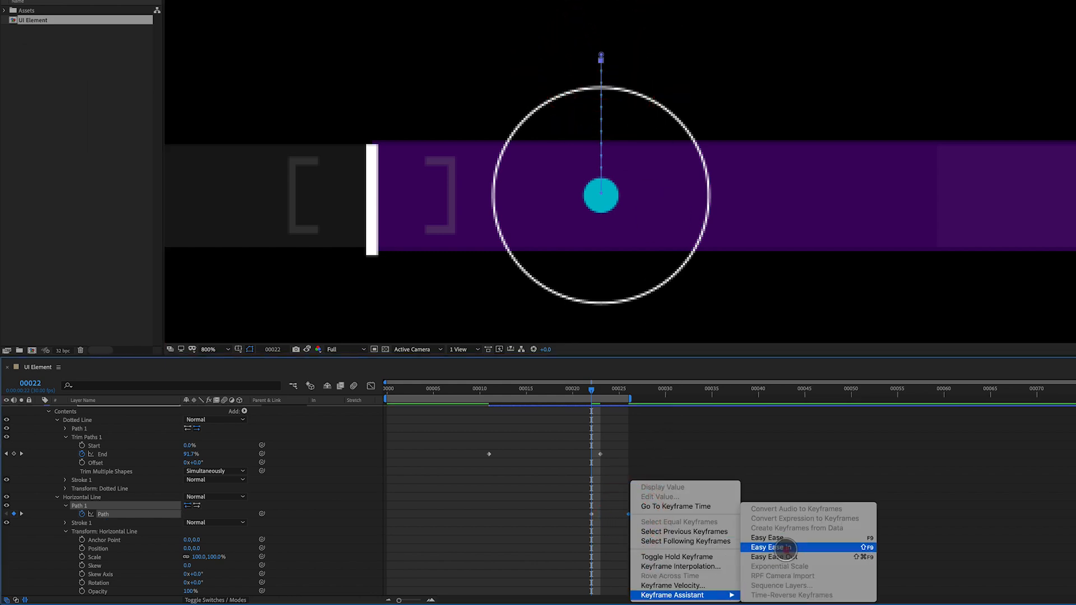
click(785, 547)
key(space)
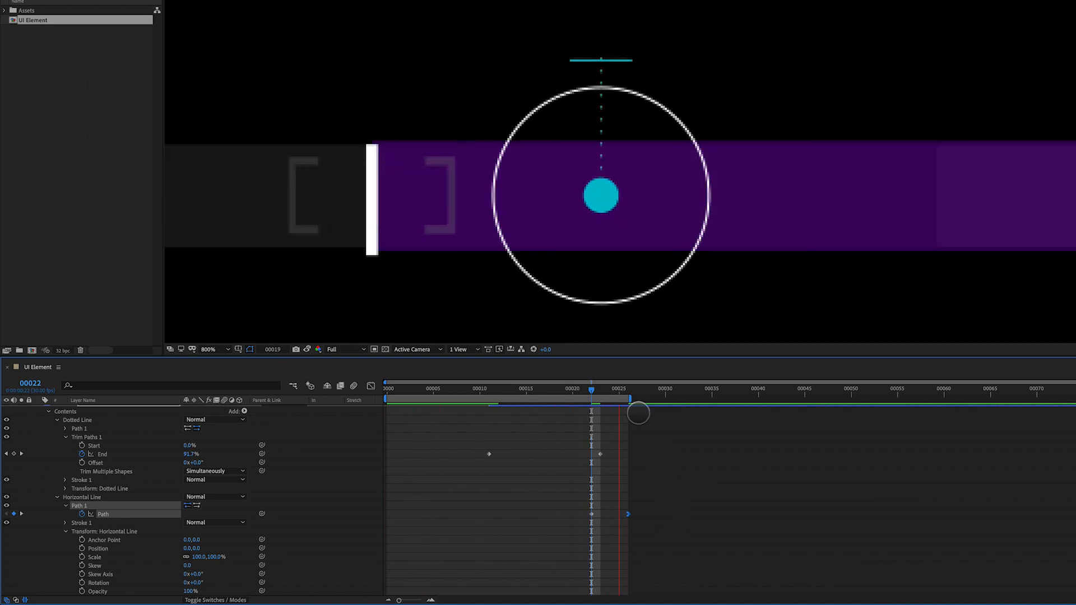
drag(656, 402, 688, 399)
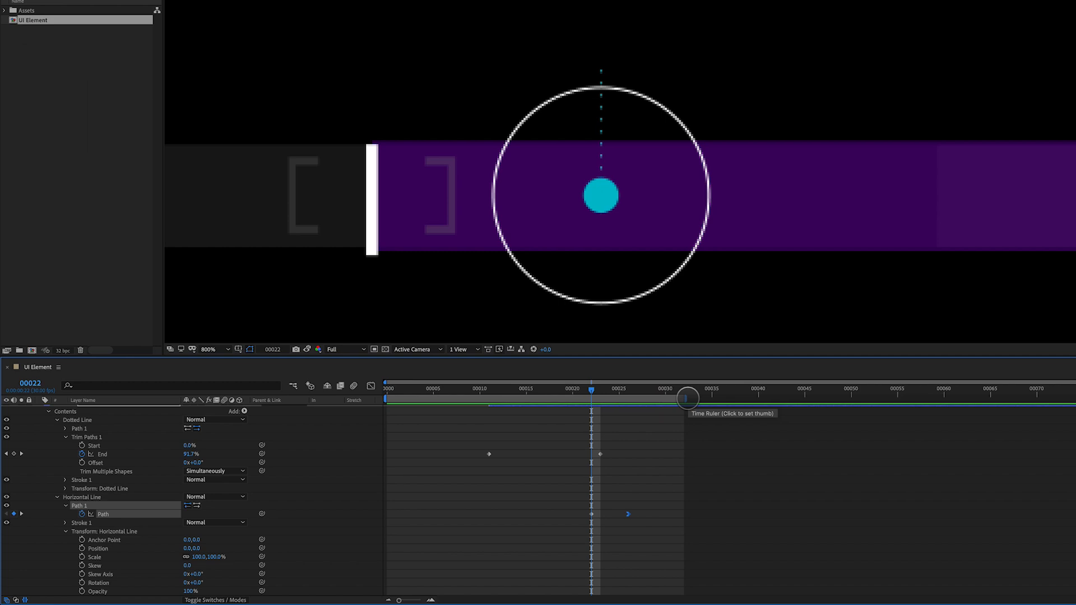
key(space)
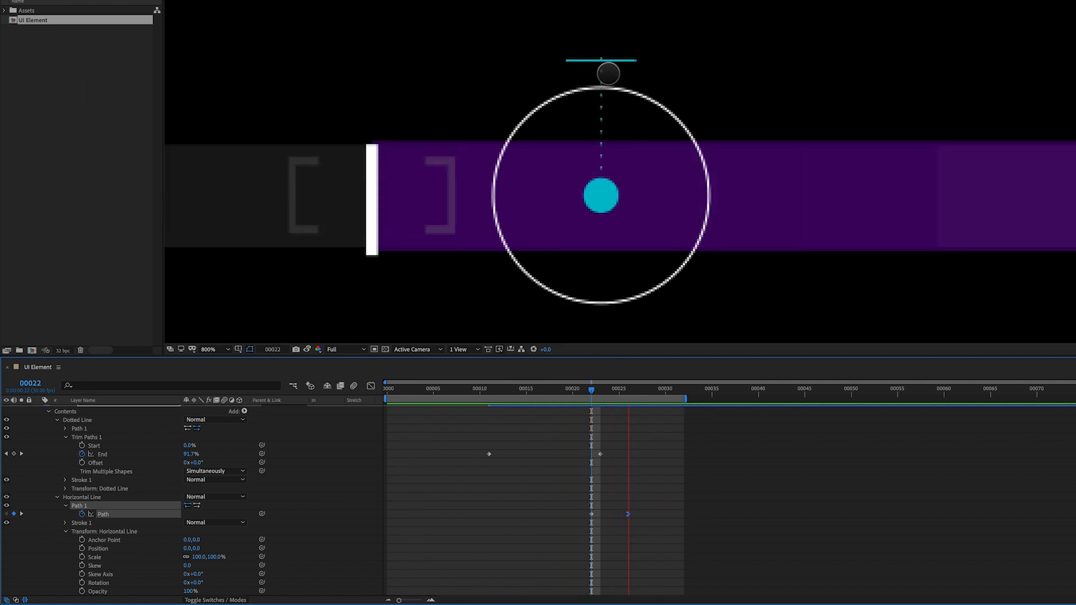
Step: Move the Horizontal Line's first Path keyframe to frame 19
click(645, 505)
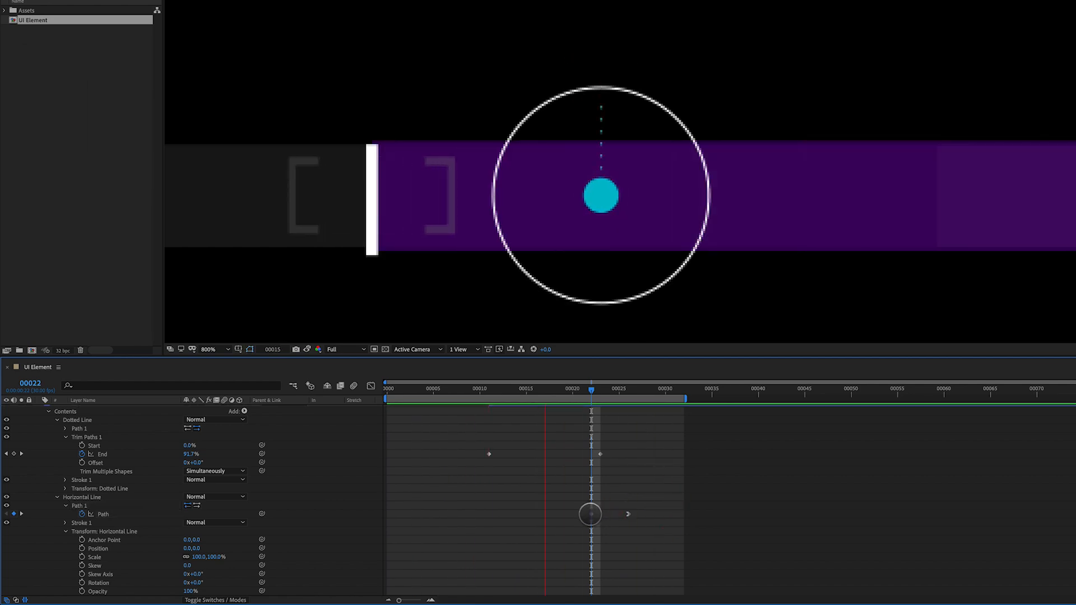
click(627, 505)
click(594, 393)
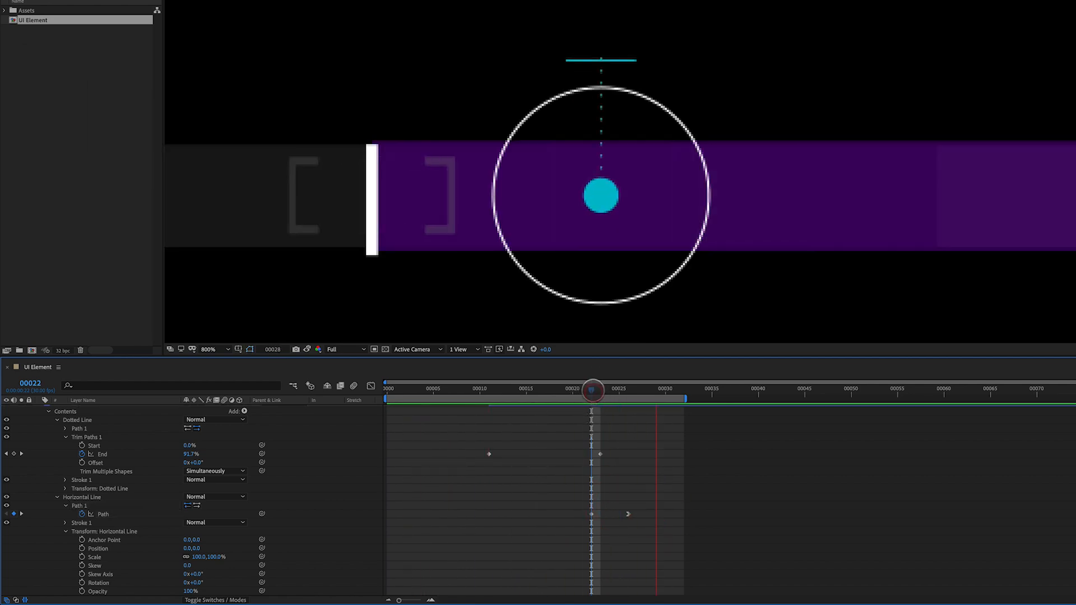
drag(591, 514, 560, 519)
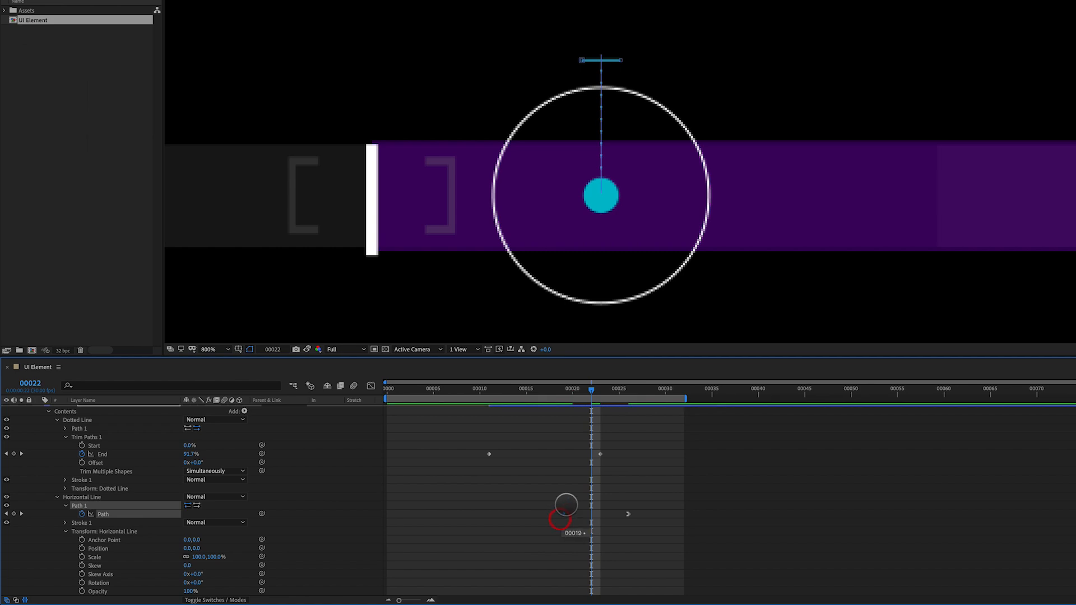
Step: Keyframe the Horizontal Line's Position from 0.0,44.0 at frame 19 to 0.0,0.0 at frame 26
drag(593, 391, 628, 390)
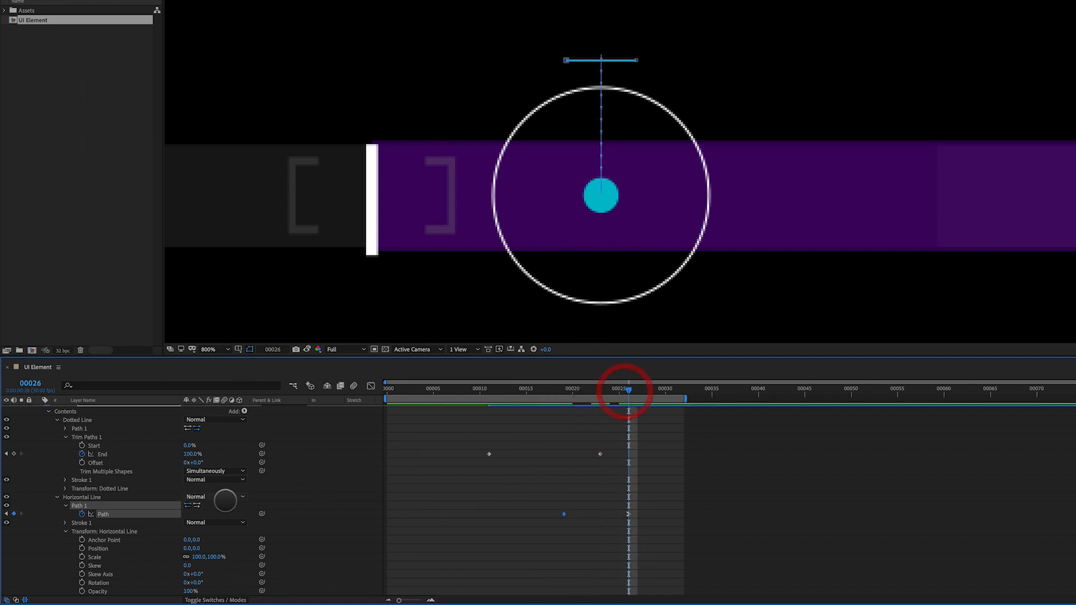
click(84, 531)
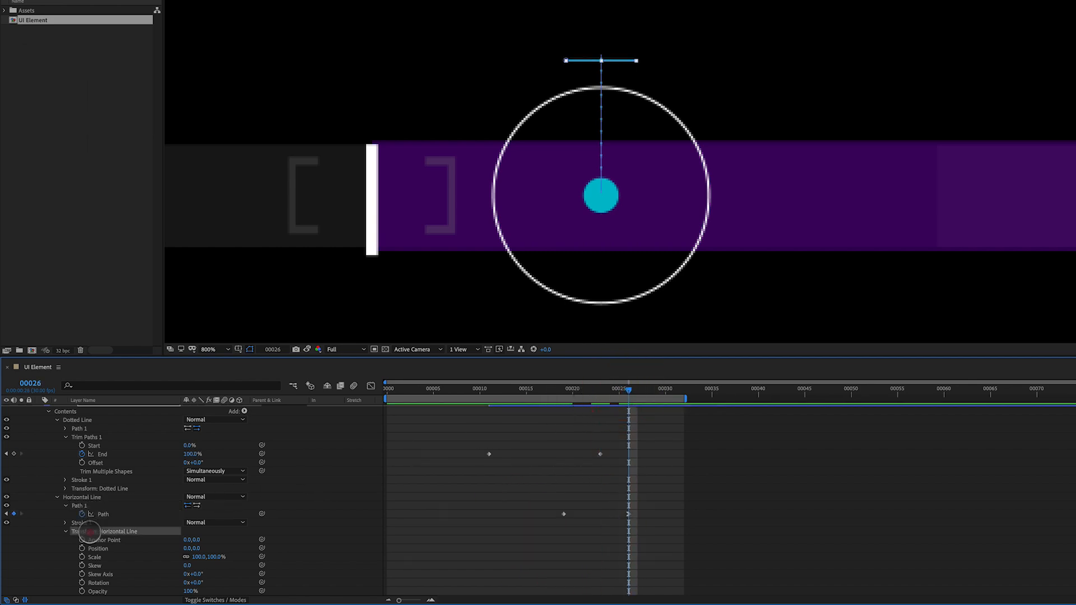
click(93, 548)
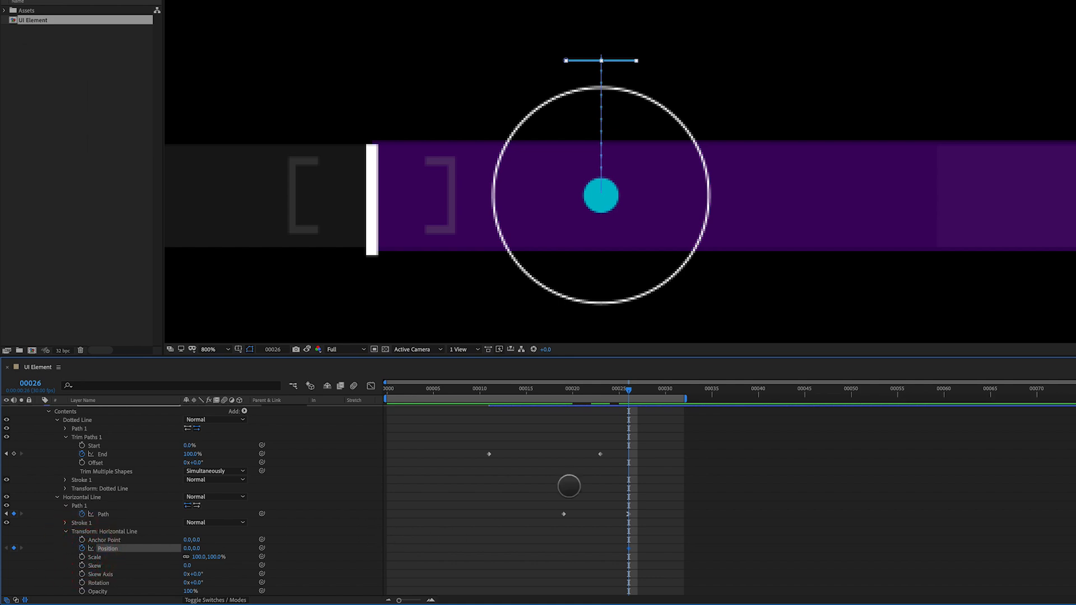
click(563, 389)
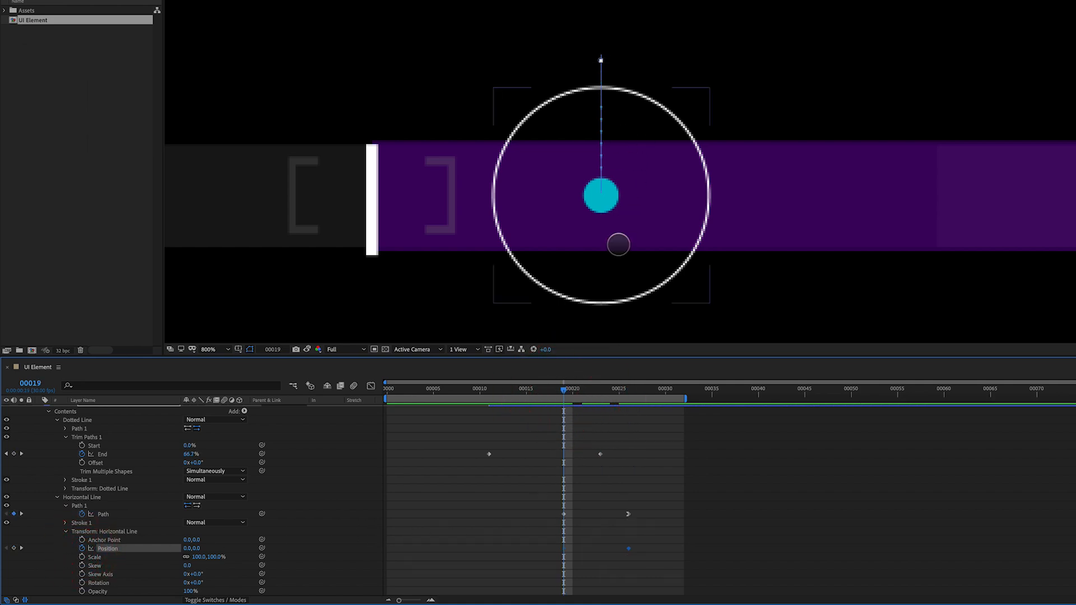
drag(197, 549, 223, 549)
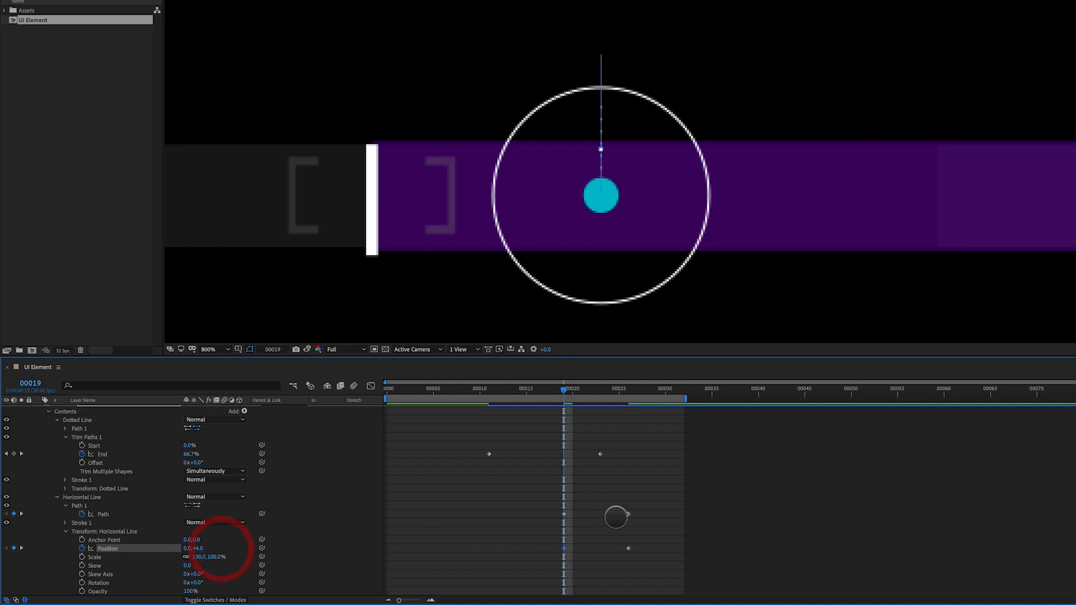
Step: Apply Easy Ease In to the Horizontal Line's frame 26 Position keyframe and preview the rise
right_click(628, 548)
mouse_move(673, 595)
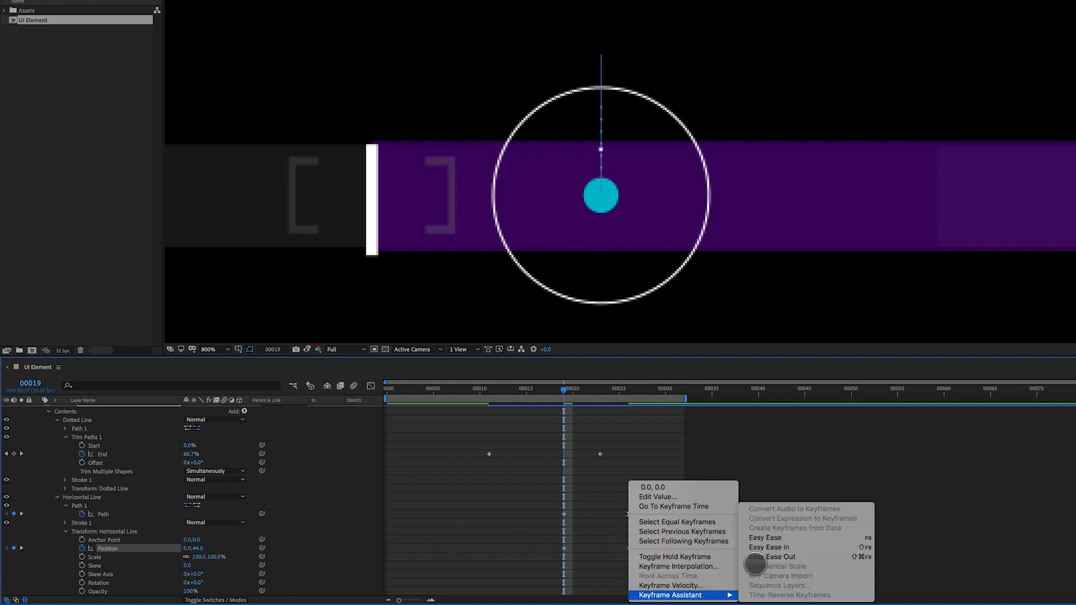
click(765, 547)
key(space)
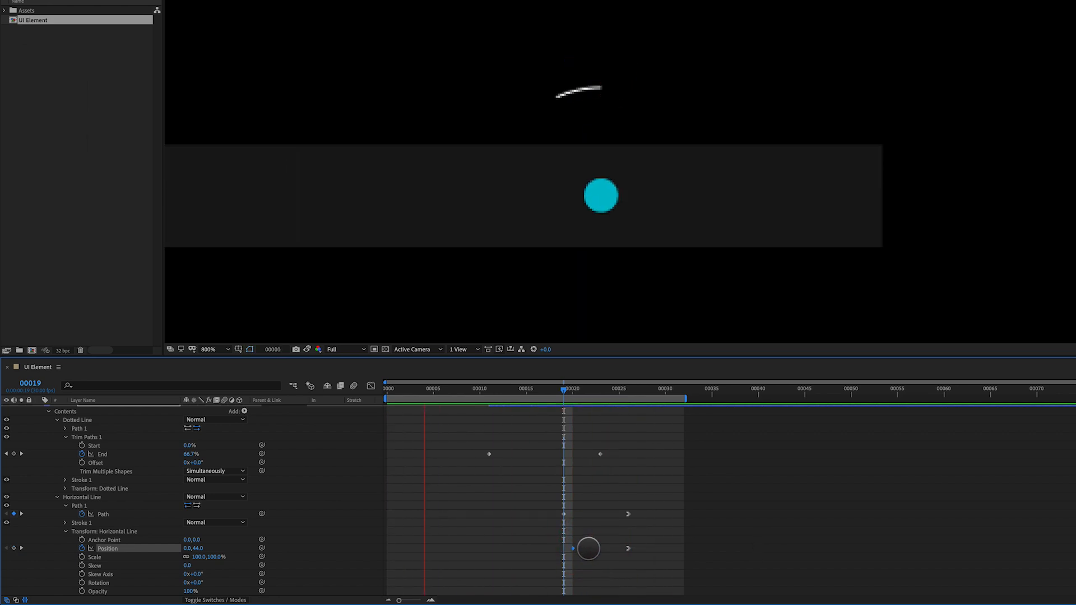
Step: Move the Horizontal Line's first Position keyframe to frame 17, set it to 0.0,18.0 and preview the motion
drag(572, 548, 563, 549)
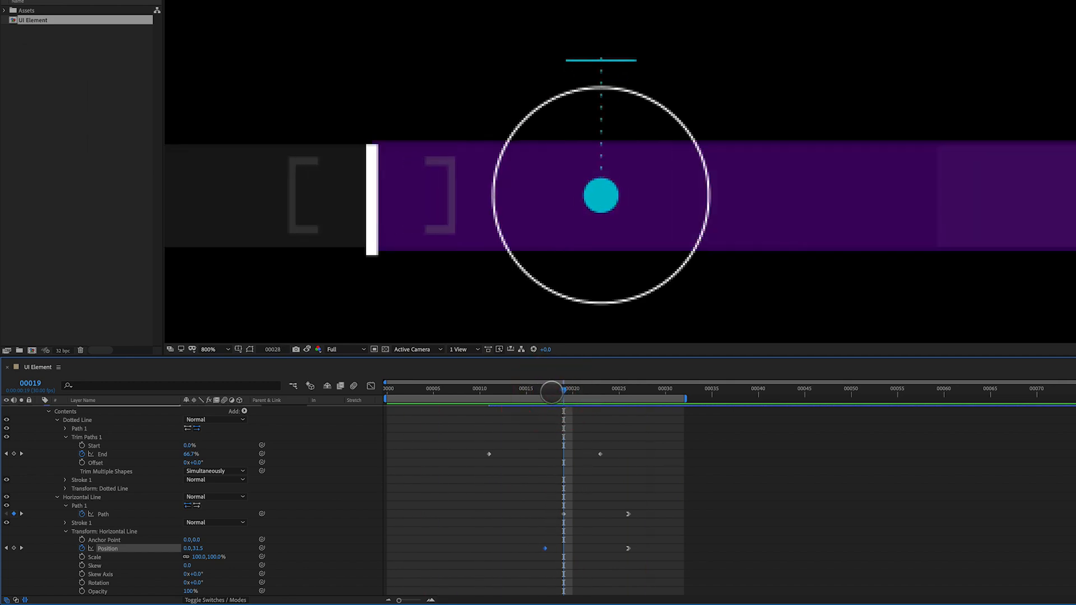
click(544, 388)
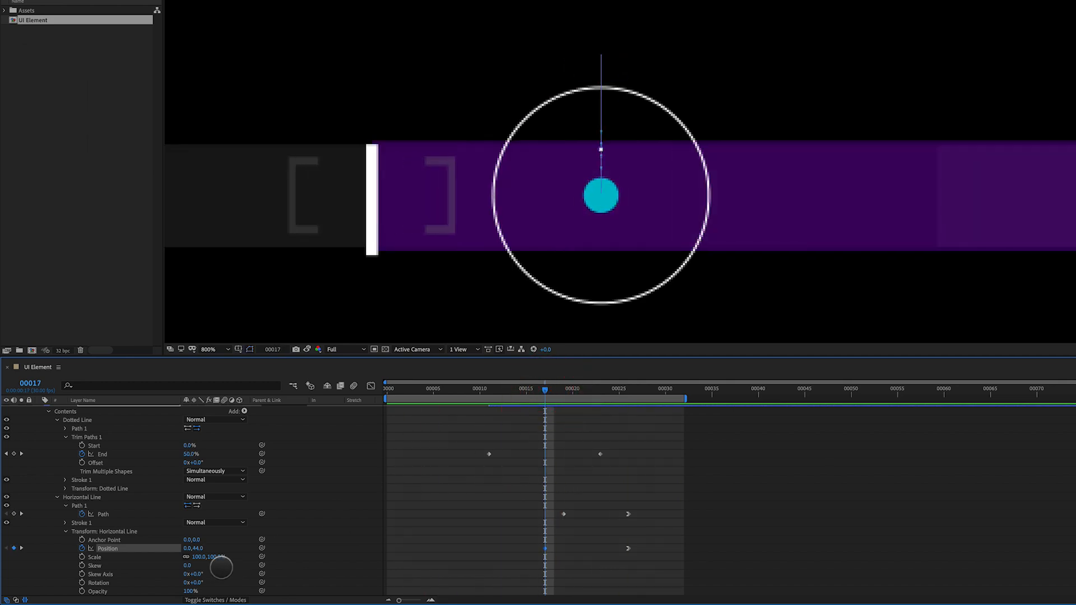
drag(204, 548, 181, 548)
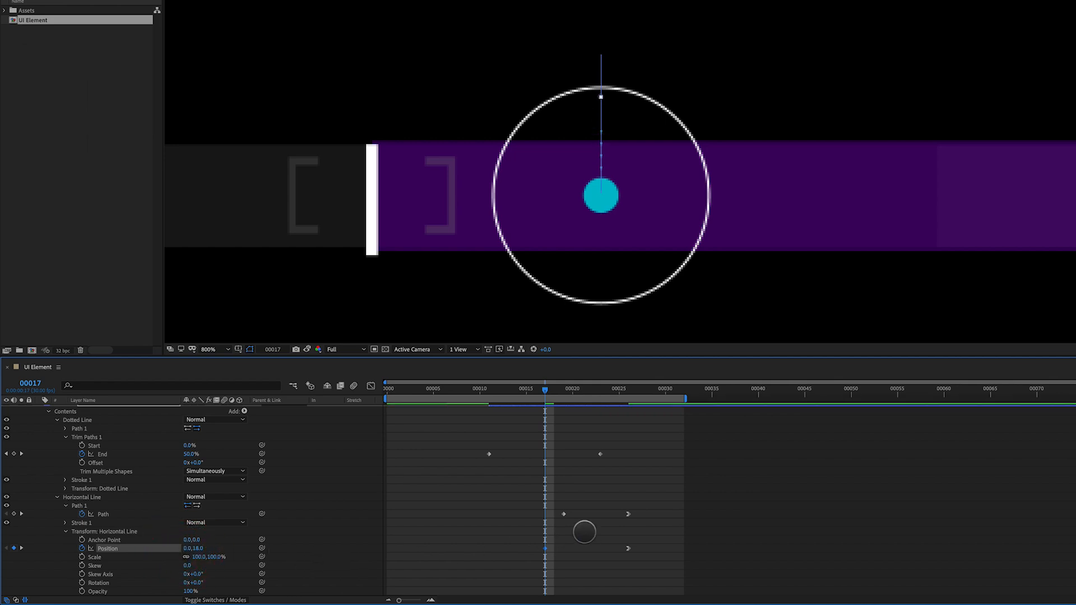
key(space)
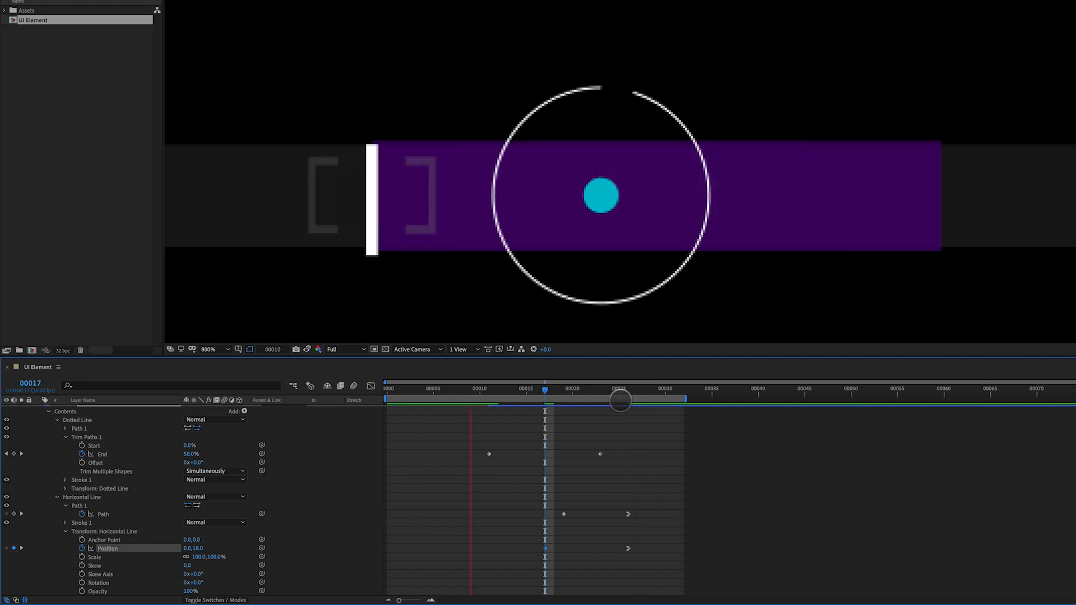
Step: Place the playhead at frame 25 and collapse the Extender 1 and Circle Set 1 layers
click(615, 390)
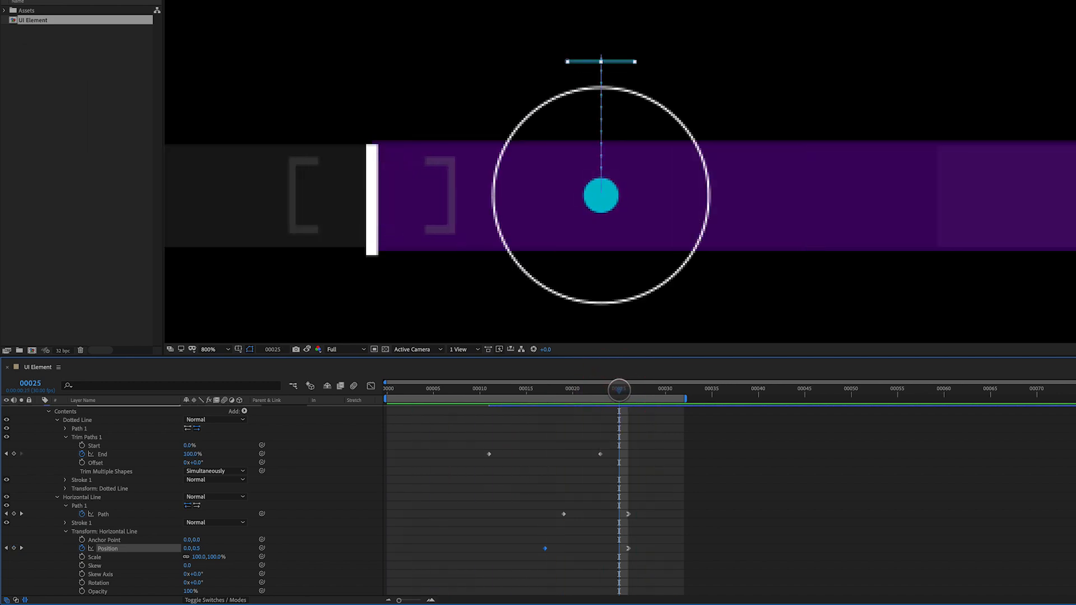
scroll(86, 454, up, 1)
scroll(85, 453, up, 1)
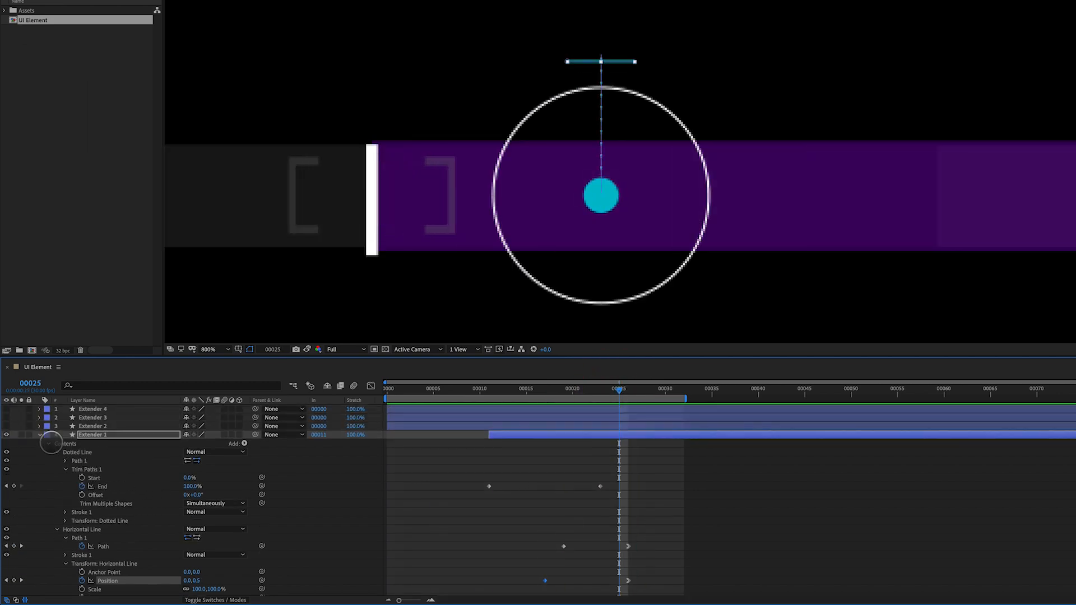
click(39, 434)
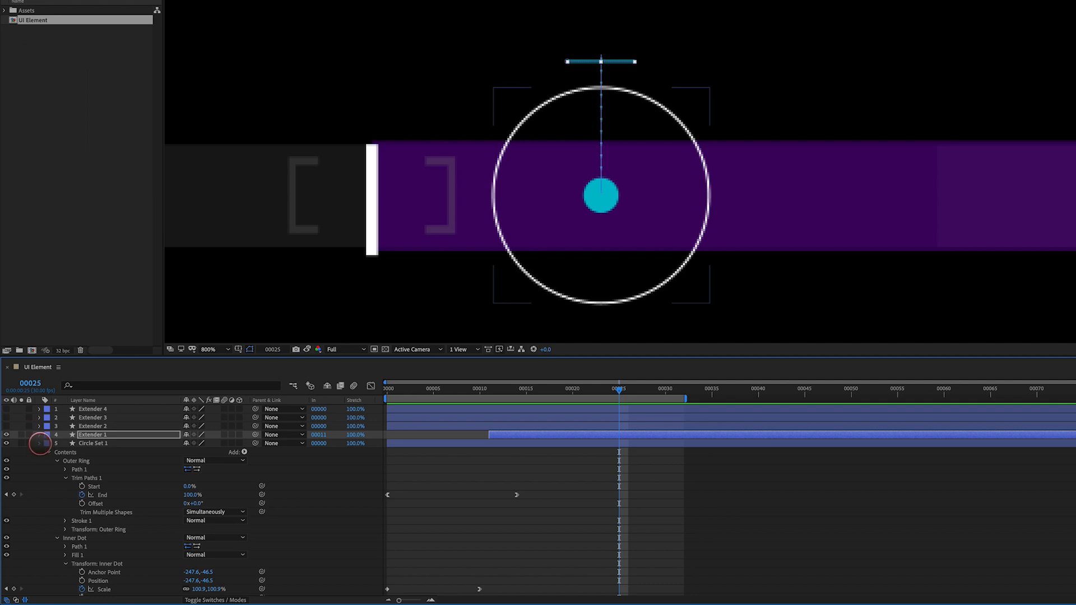
click(39, 443)
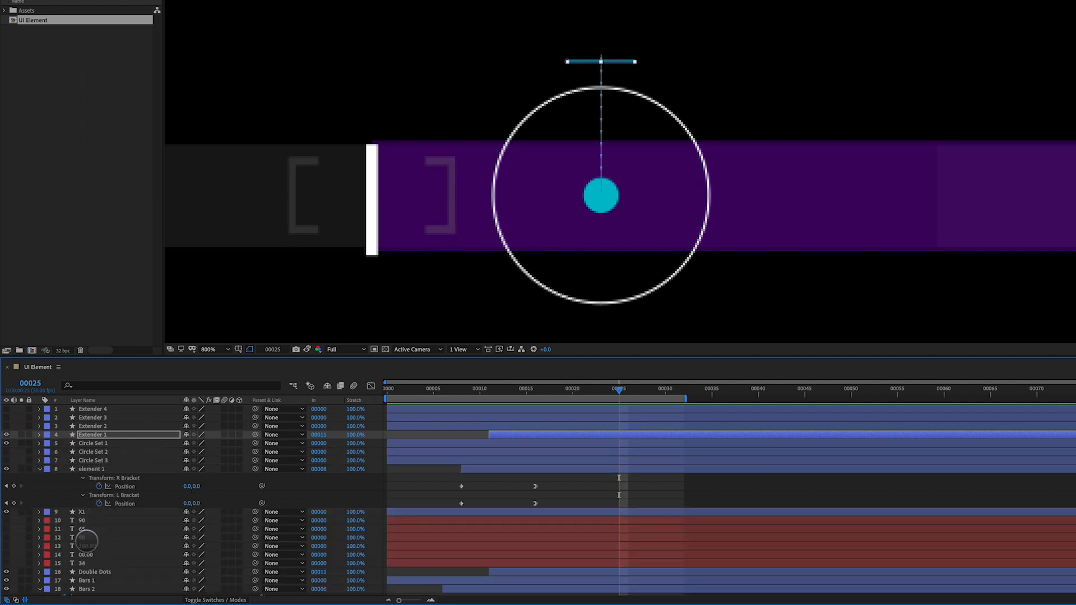
Step: Make the 34 text layer visible, start it at frame 25 and place it directly above Extender 1
click(6, 563)
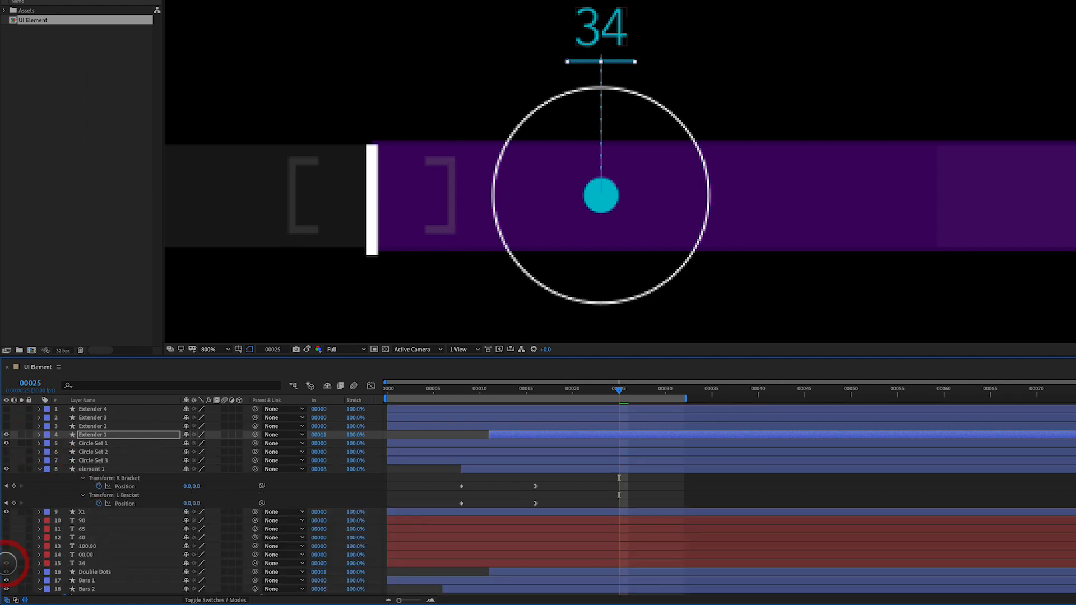
click(81, 563)
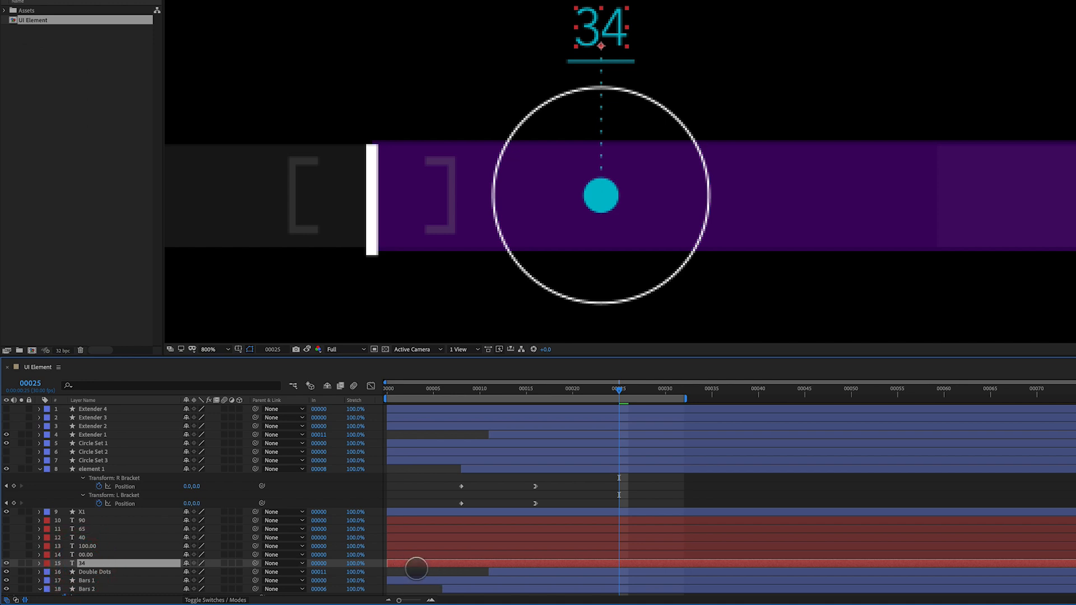
drag(389, 563, 595, 563)
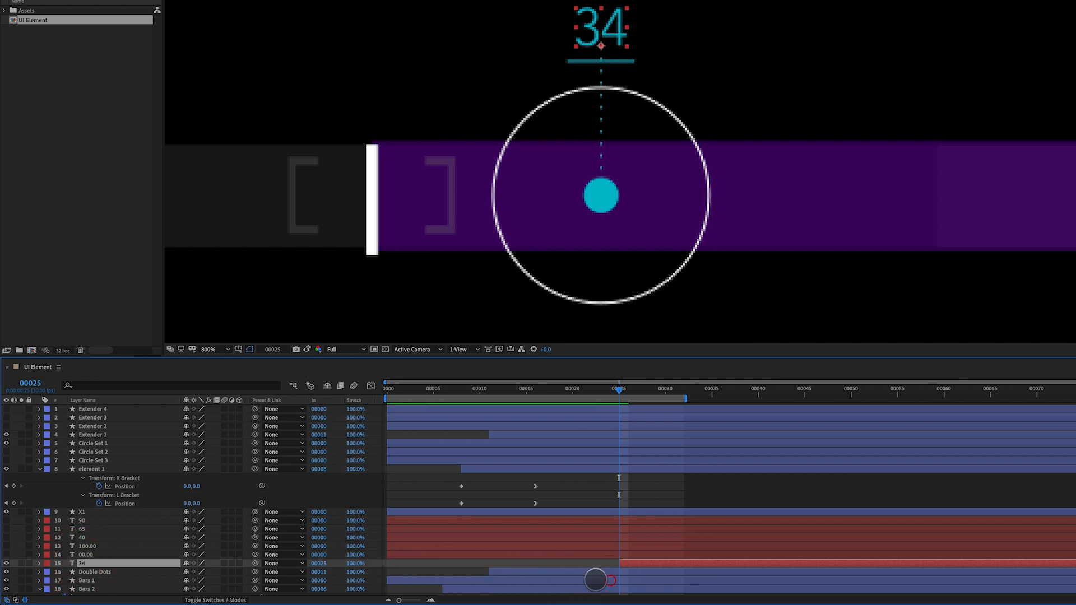
drag(114, 567, 134, 435)
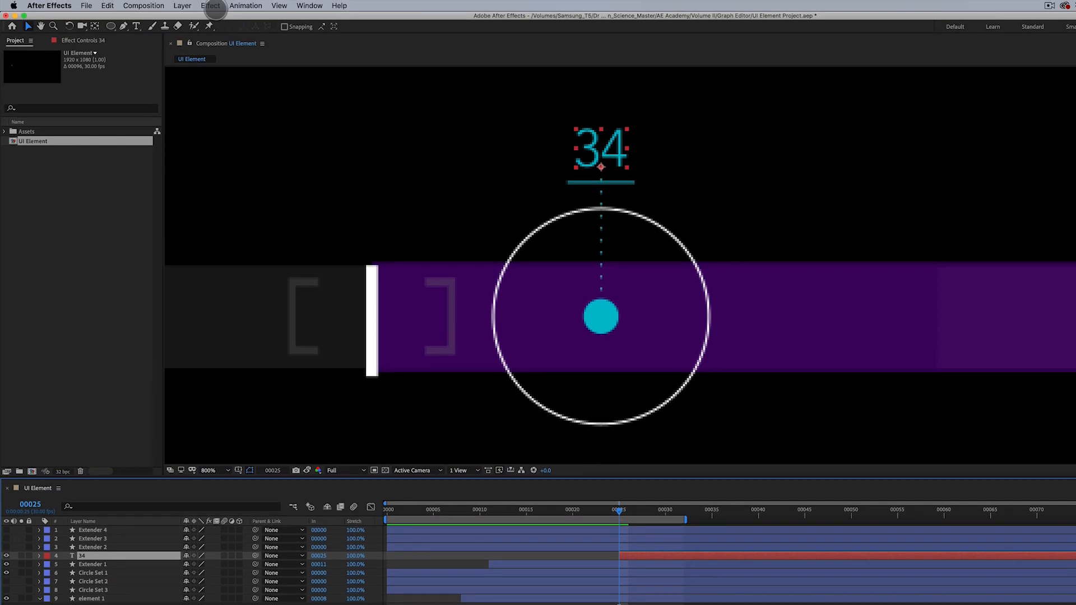
Step: Apply the recent animation preset Decoder Fade In to the 34 text layer
click(245, 6)
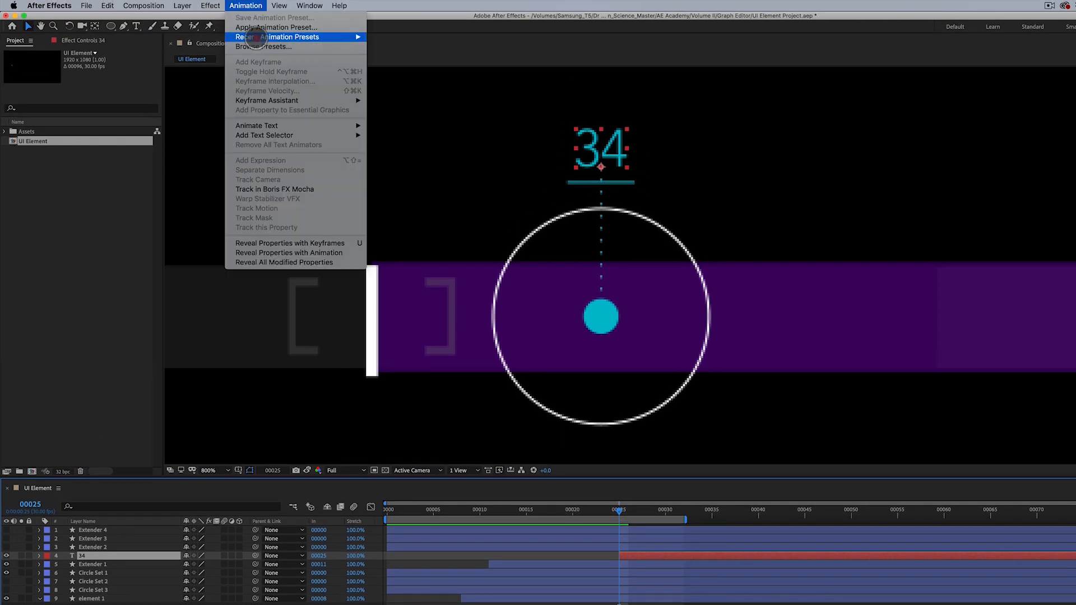
mouse_move(286, 38)
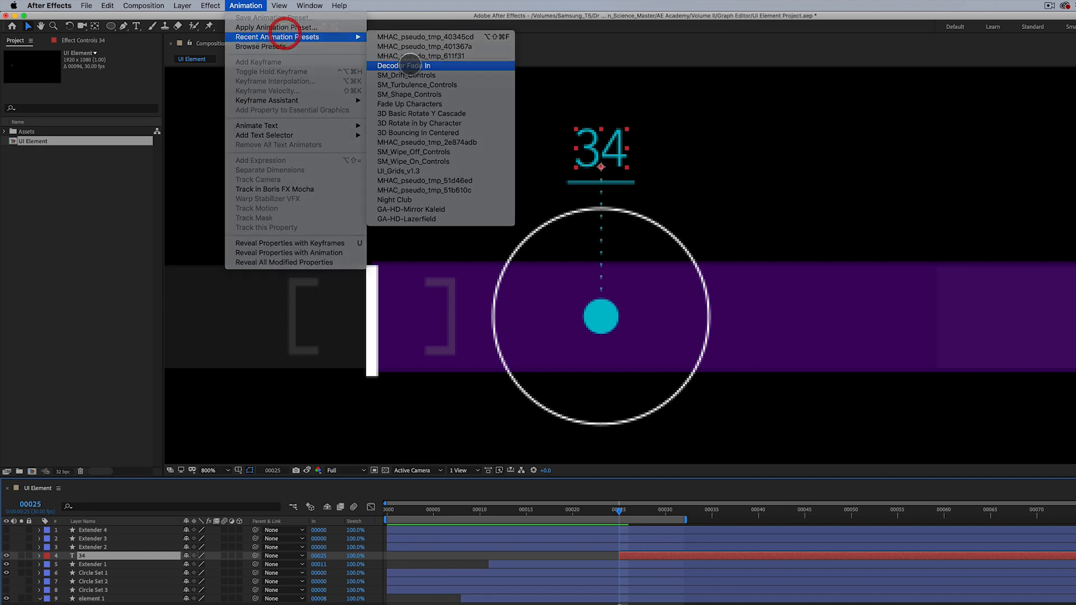
click(410, 65)
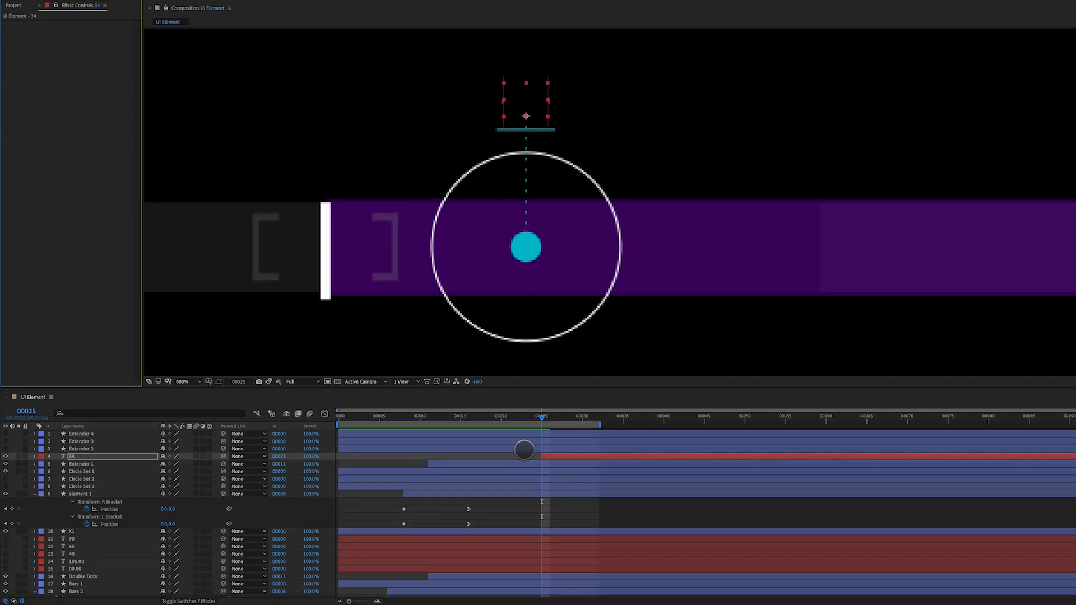
click(615, 453)
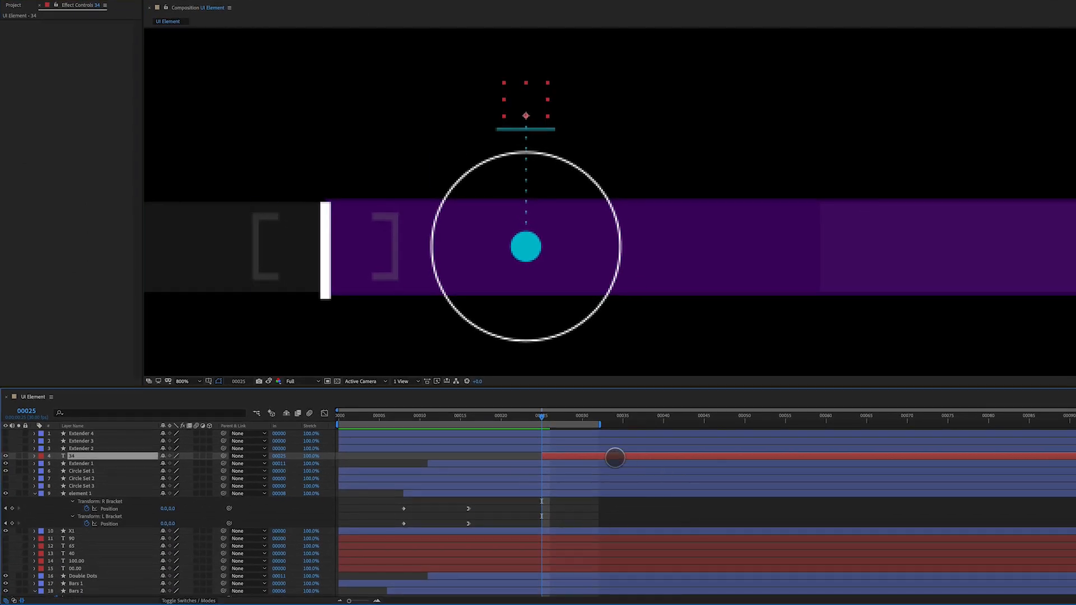
Step: Reveal the 34 layer's keyframes and set its Range Selector Start to 100% at frame 31
key(u)
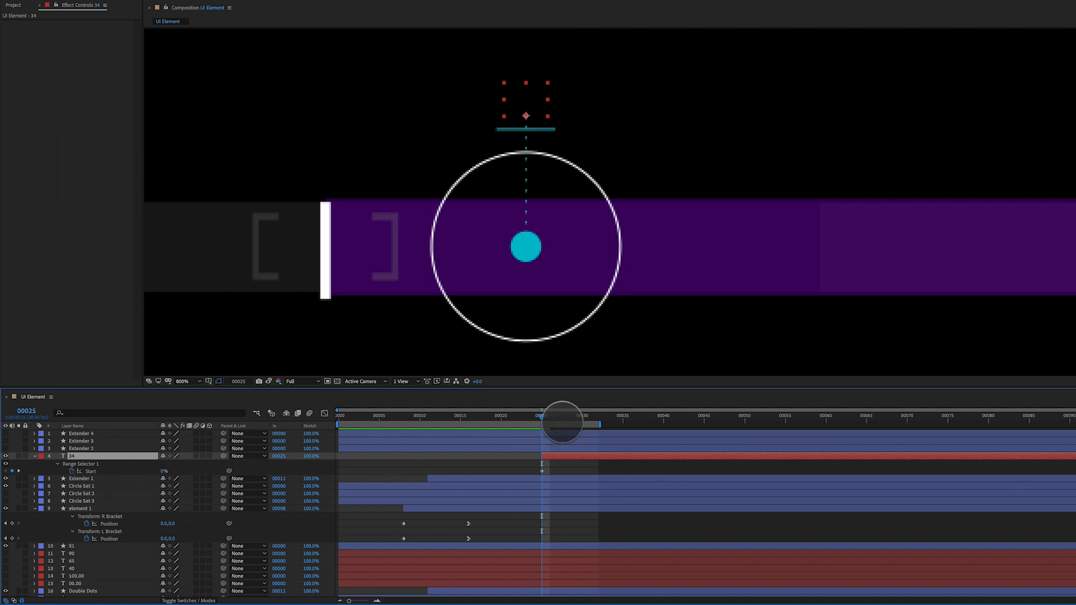
drag(559, 417, 599, 428)
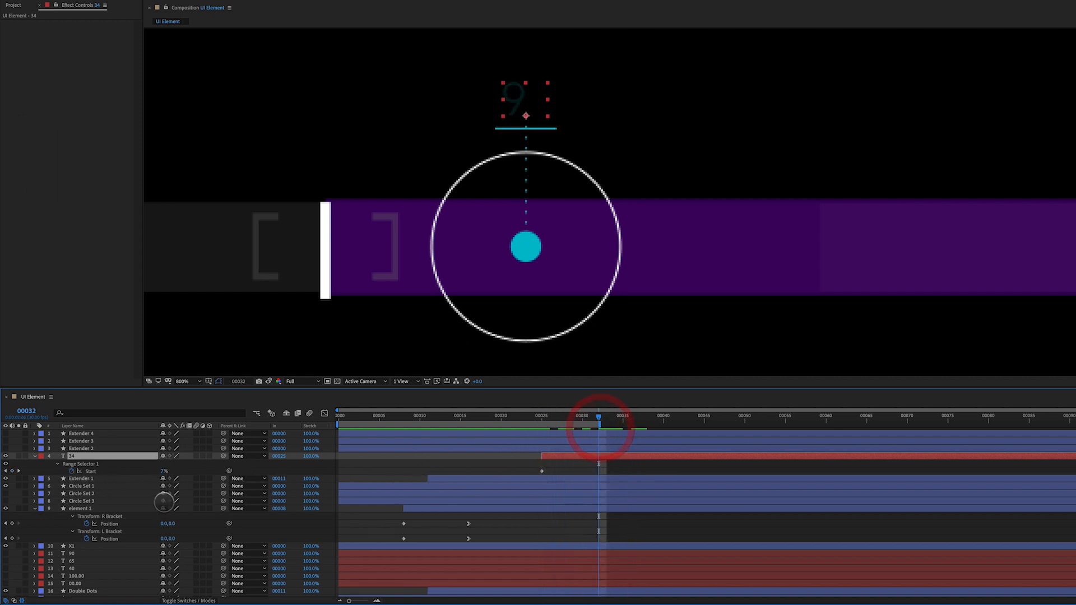
click(17, 470)
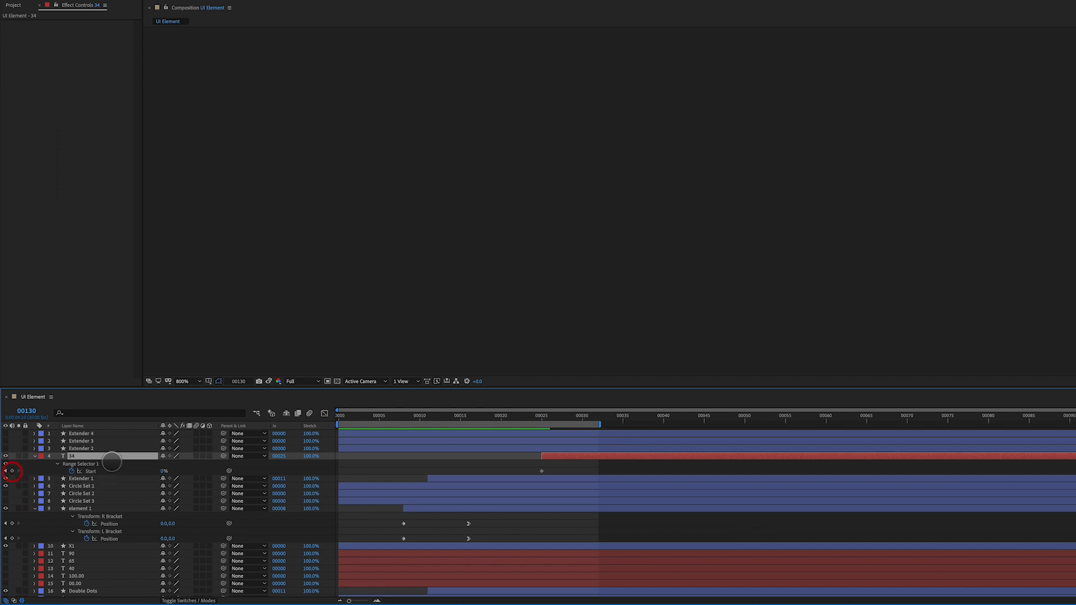
click(589, 417)
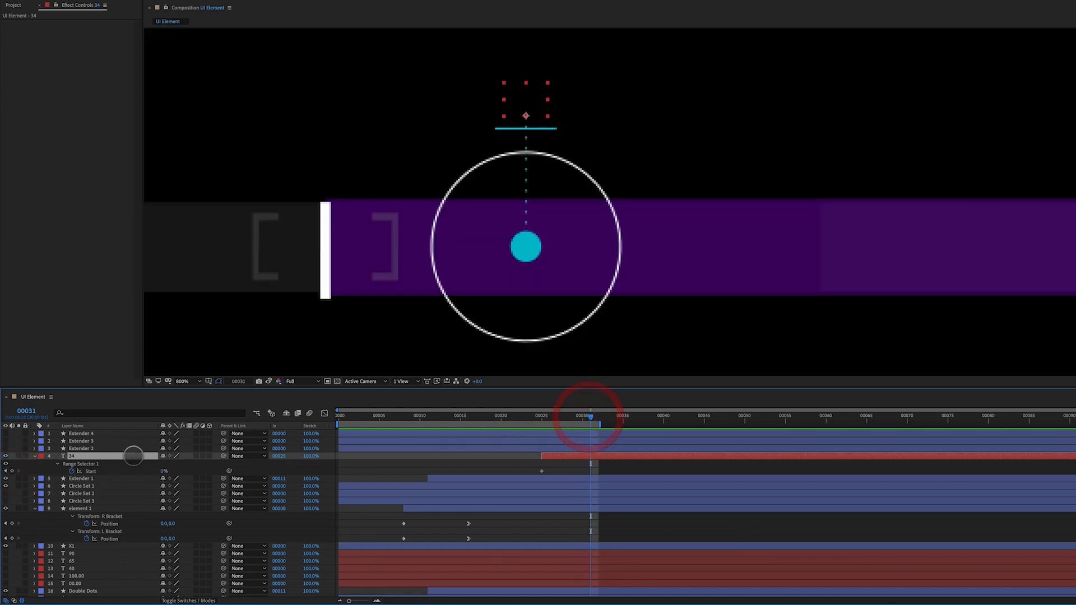
drag(164, 471, 219, 471)
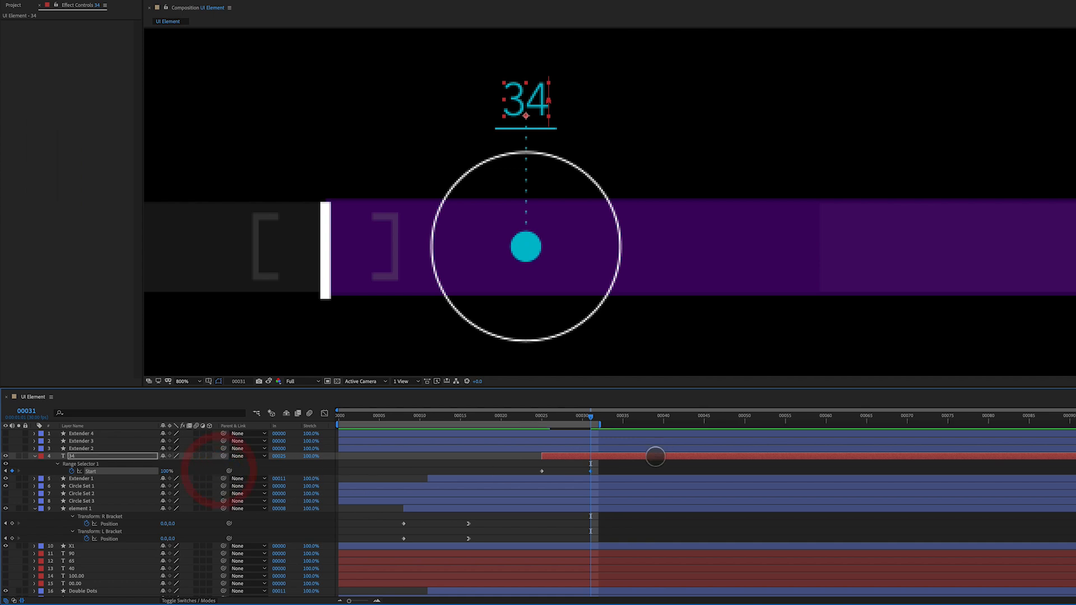
Step: Move the 34 layer's ending Start keyframe to frame 32, extend the work area to frame 45 and preview at 200% view
drag(595, 472, 630, 474)
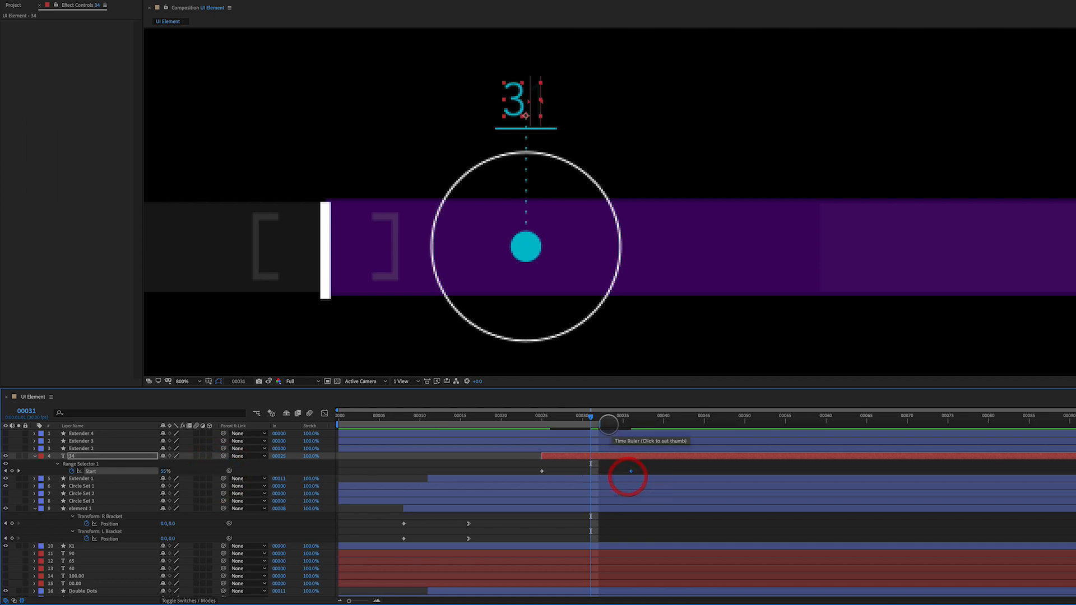
drag(598, 423, 706, 430)
key(space)
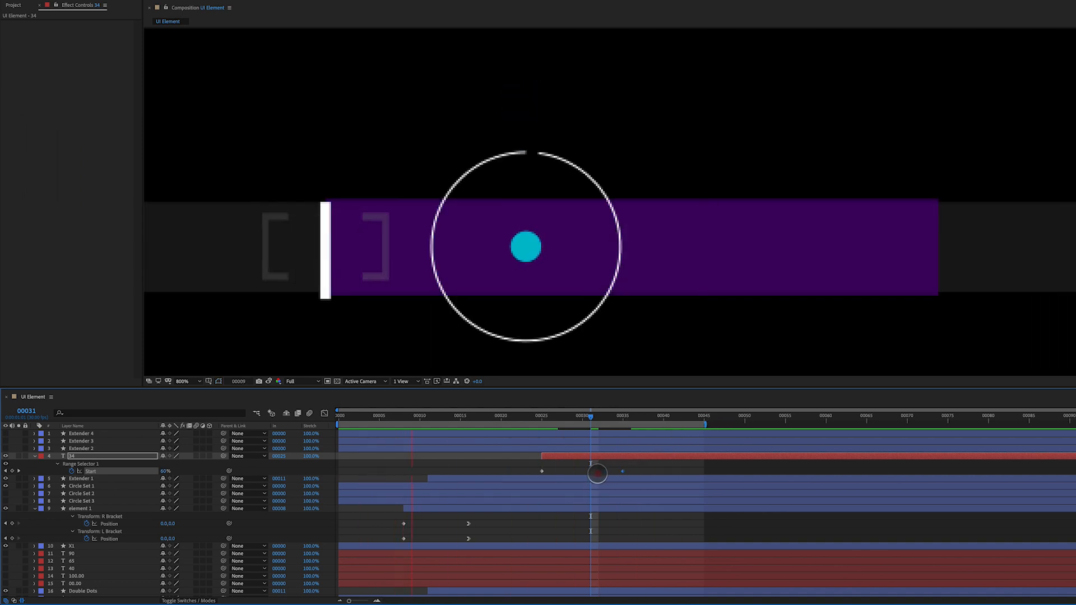
drag(597, 474, 596, 474)
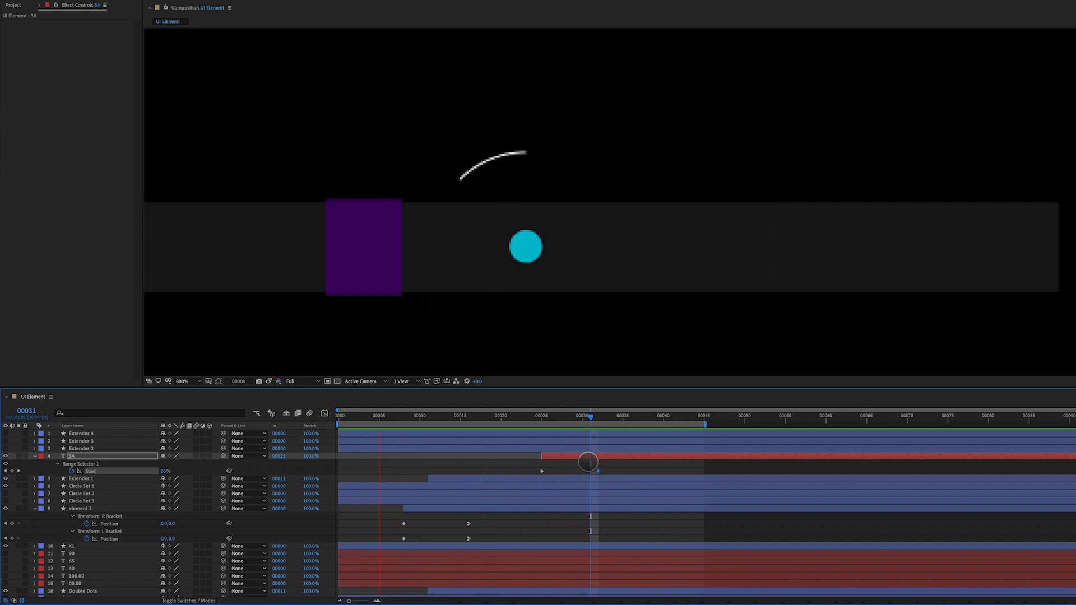
key(comma)
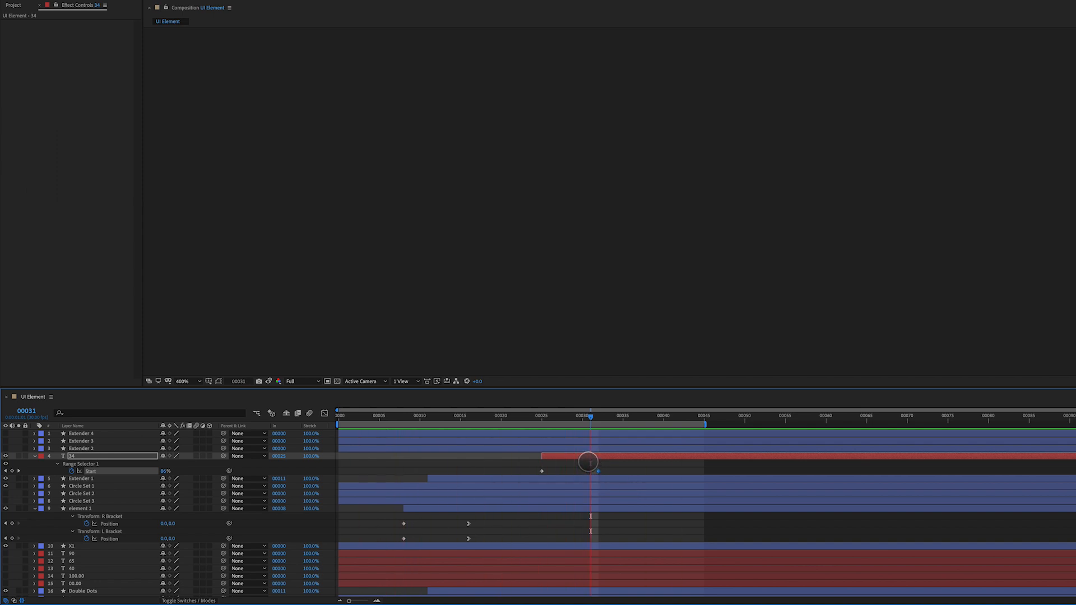
key(comma)
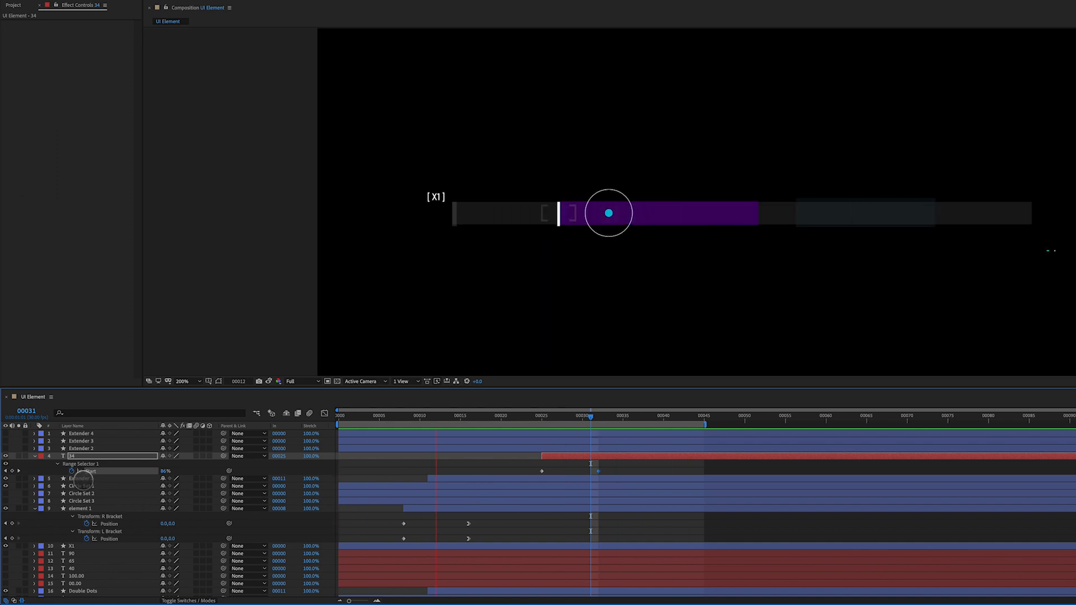
Step: Move Extender 1's last Path and Horizontal Line Position keyframes to frame 23 and start the 34 layer at frame 21
click(82, 479)
key(u)
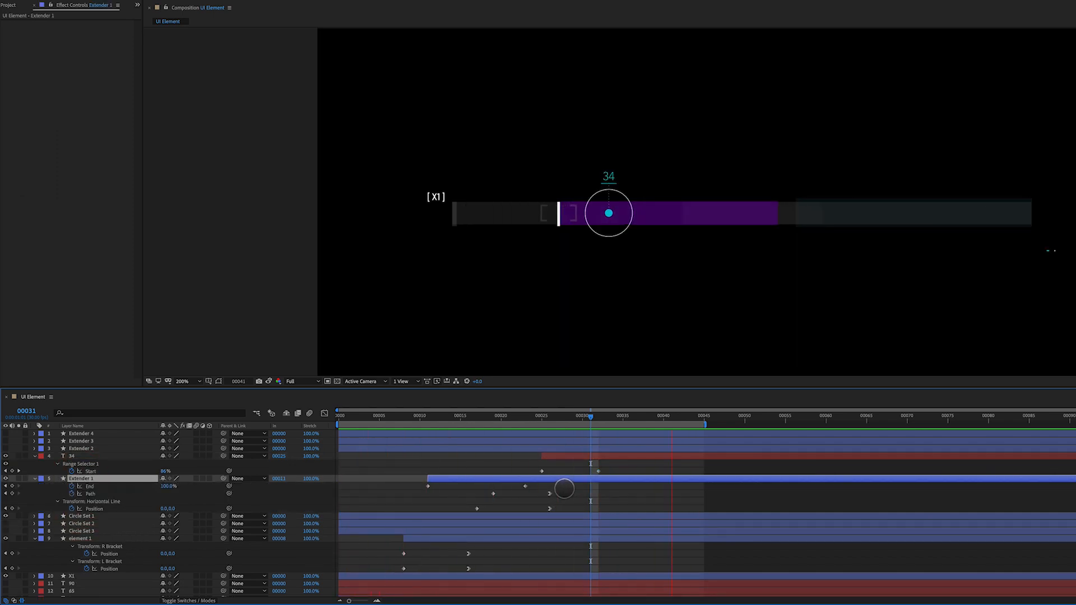
drag(563, 483, 468, 511)
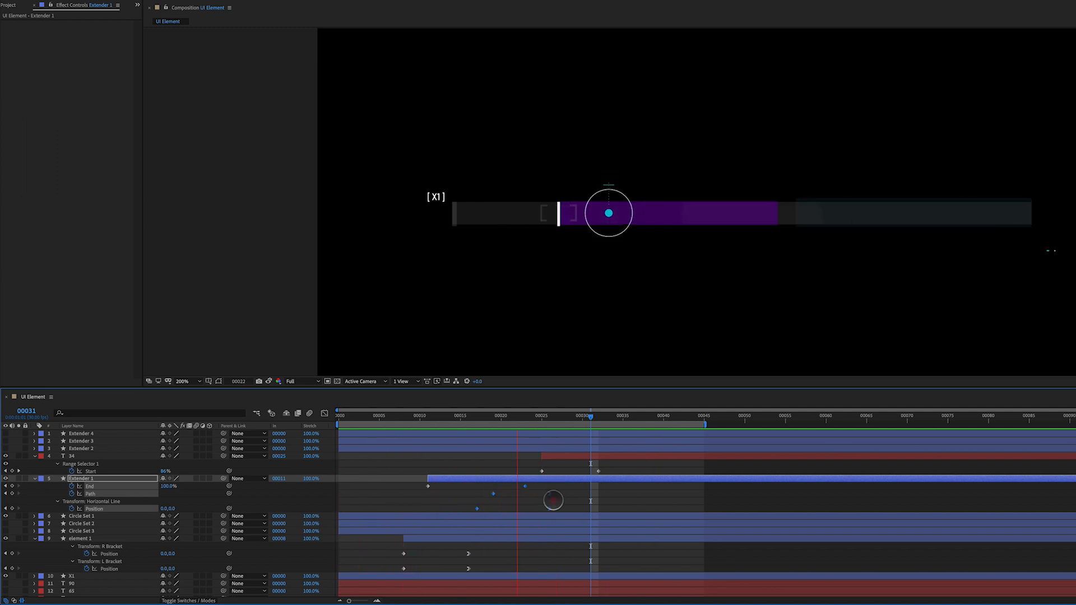
drag(553, 500, 565, 456)
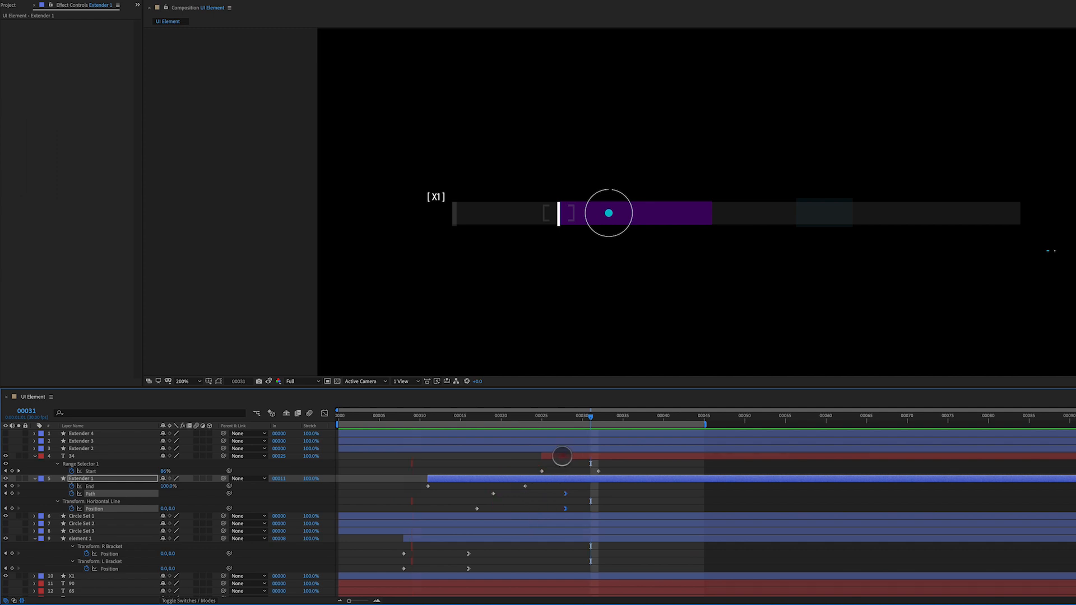
click(560, 456)
key(alt+Page_Up)
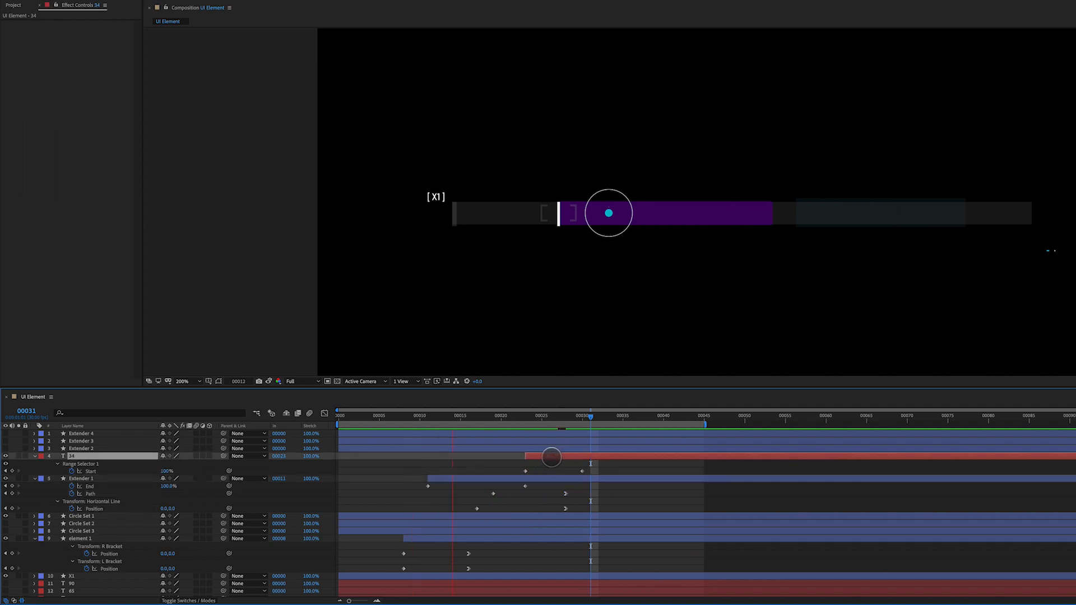
drag(577, 488, 536, 509)
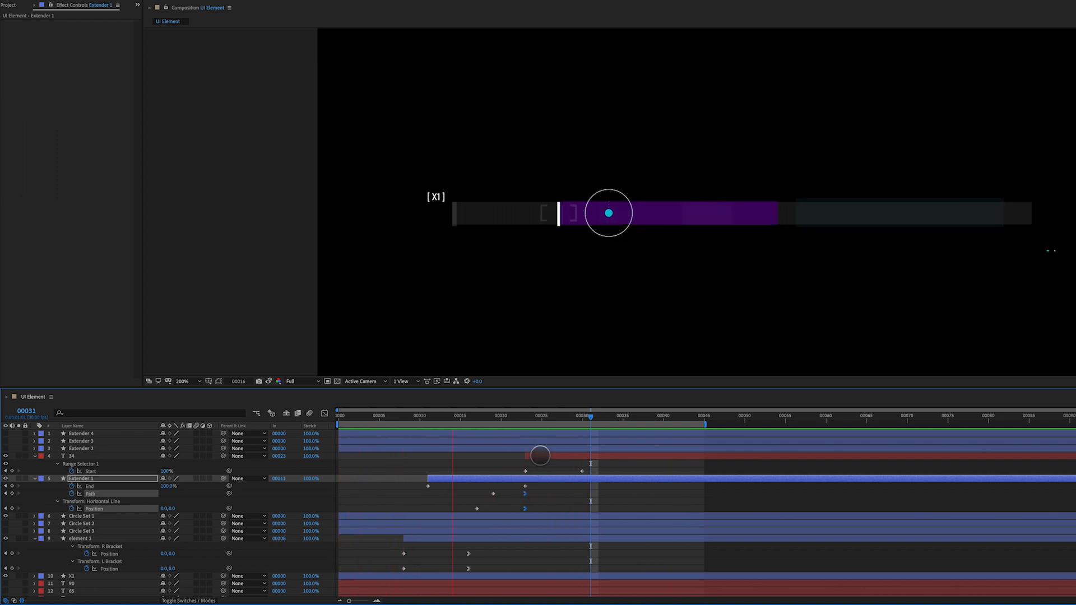
drag(539, 456, 532, 456)
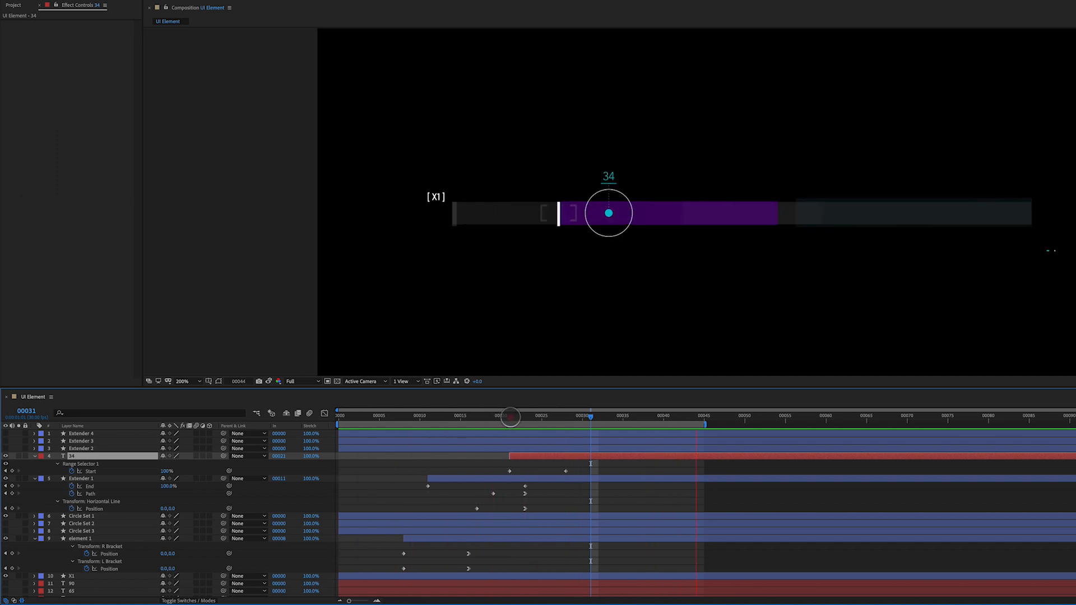
Step: Place the playhead at frame 8 and expand the full contents of the Circle Set 1 layer
click(510, 416)
drag(510, 416, 403, 434)
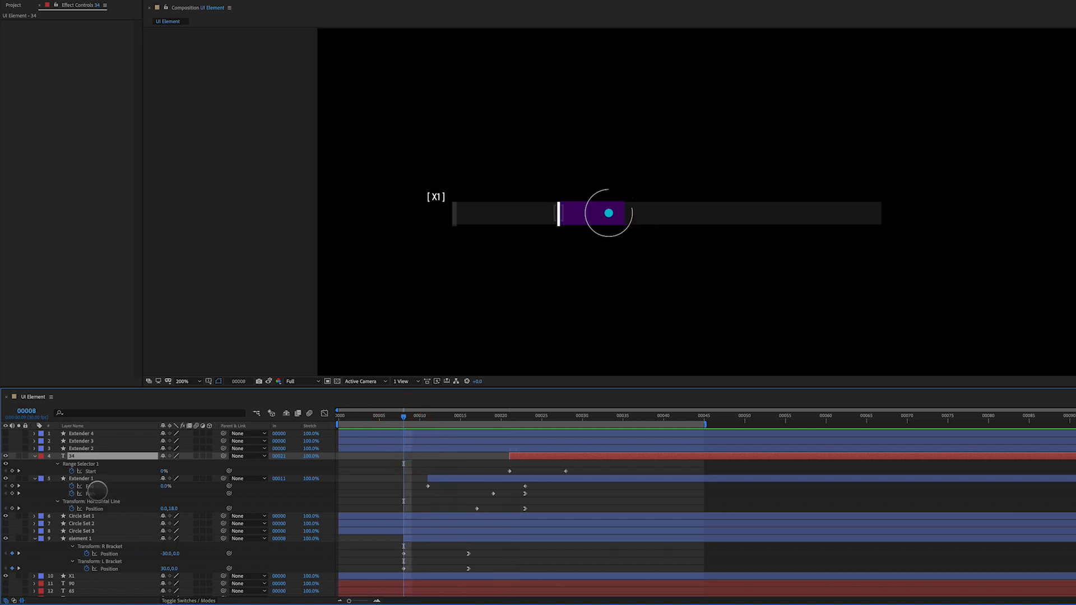
click(92, 479)
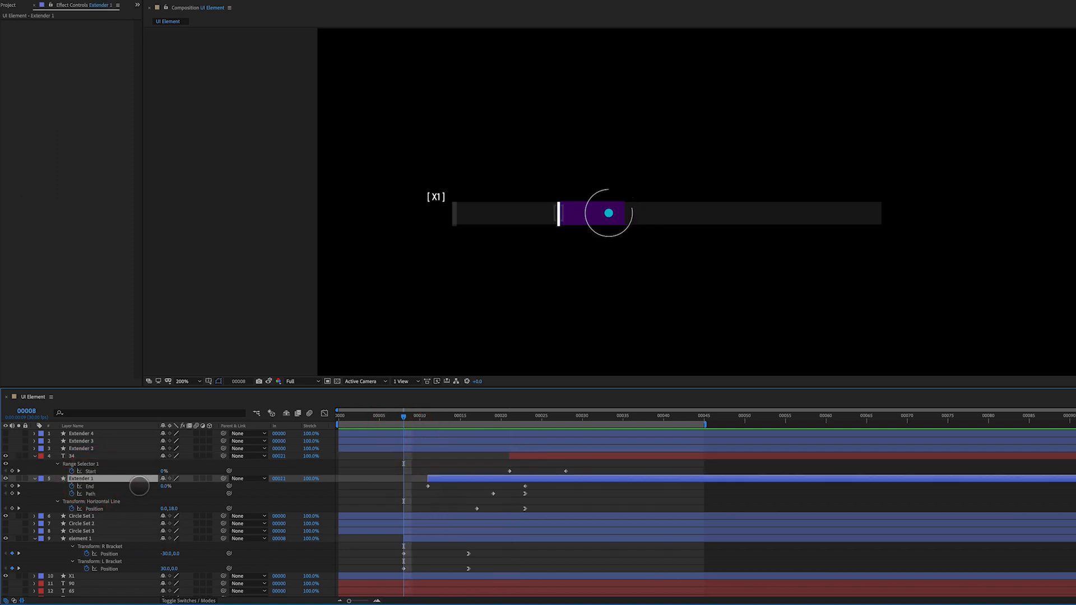
click(94, 515)
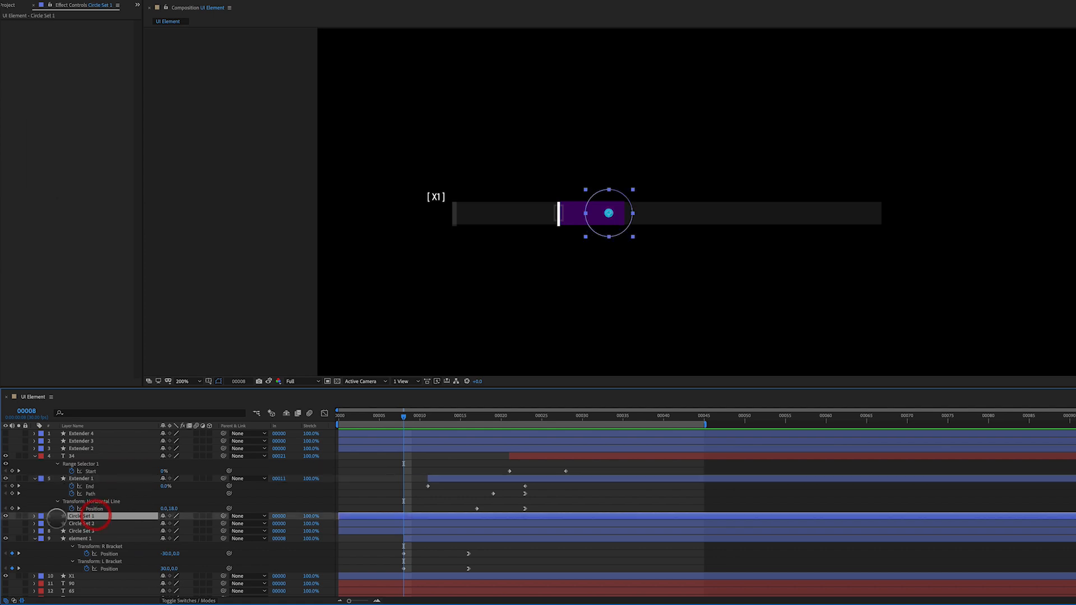
key(u)
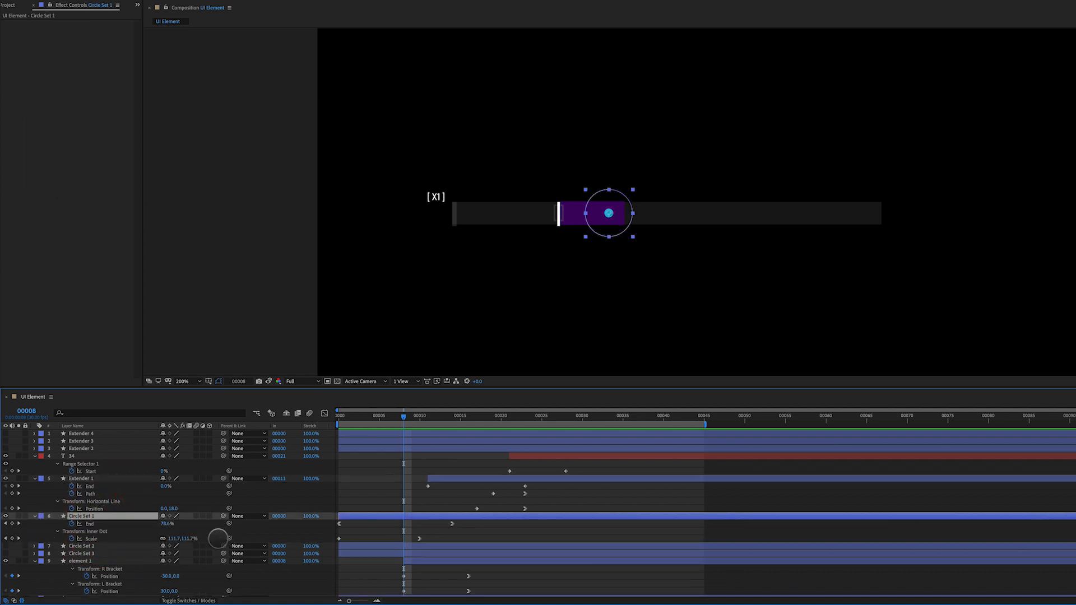
click(98, 531)
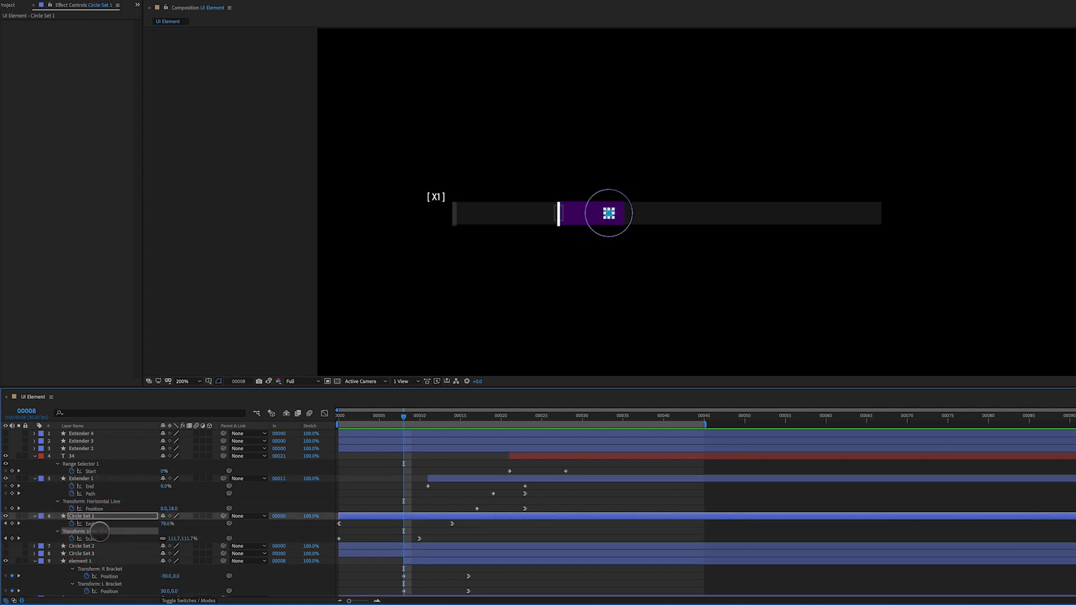
click(34, 516)
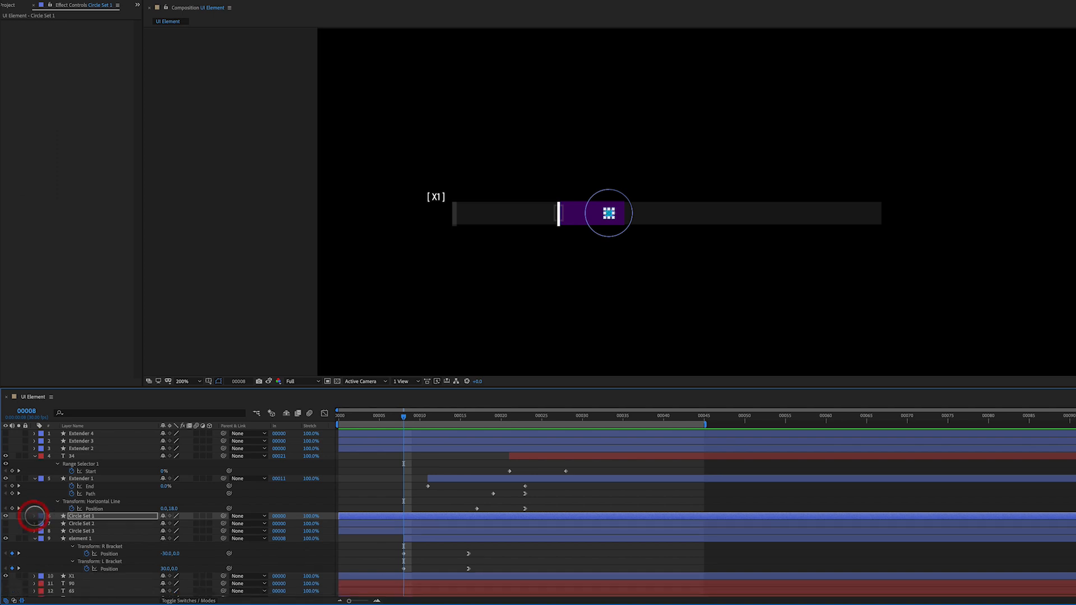
ctrl+click(34, 515)
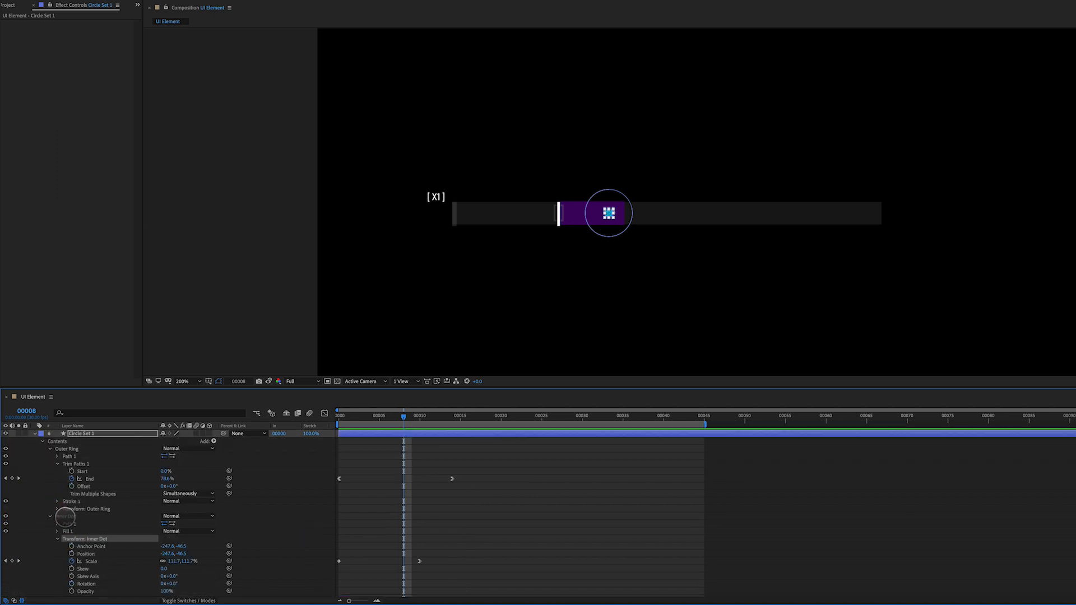
Step: Expand the Outer Ring's transform properties and center its anchor point on the circle at -248.9,-46.6
click(79, 463)
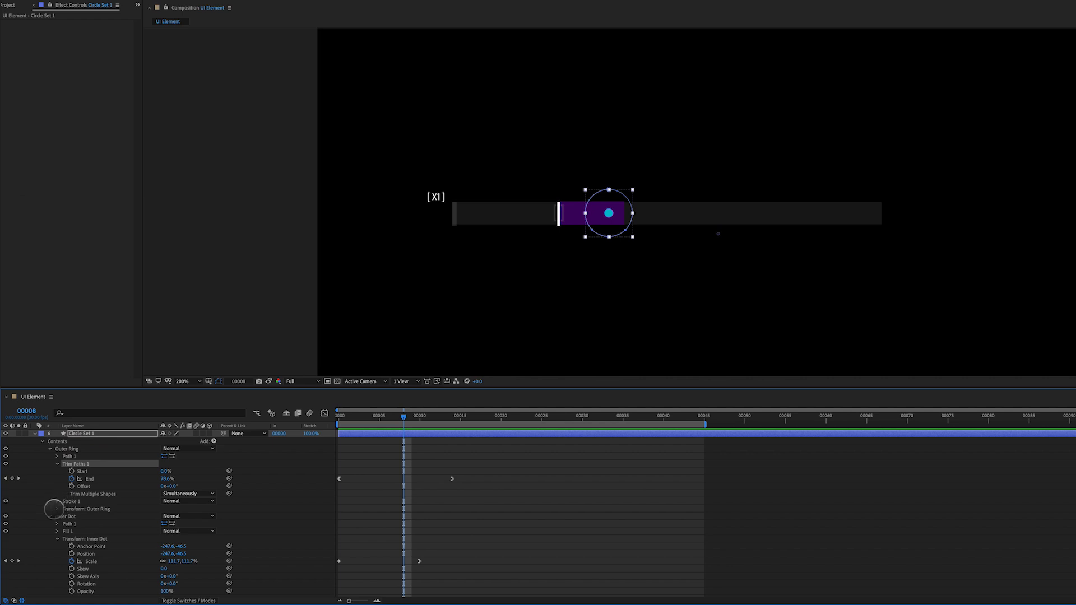
click(55, 508)
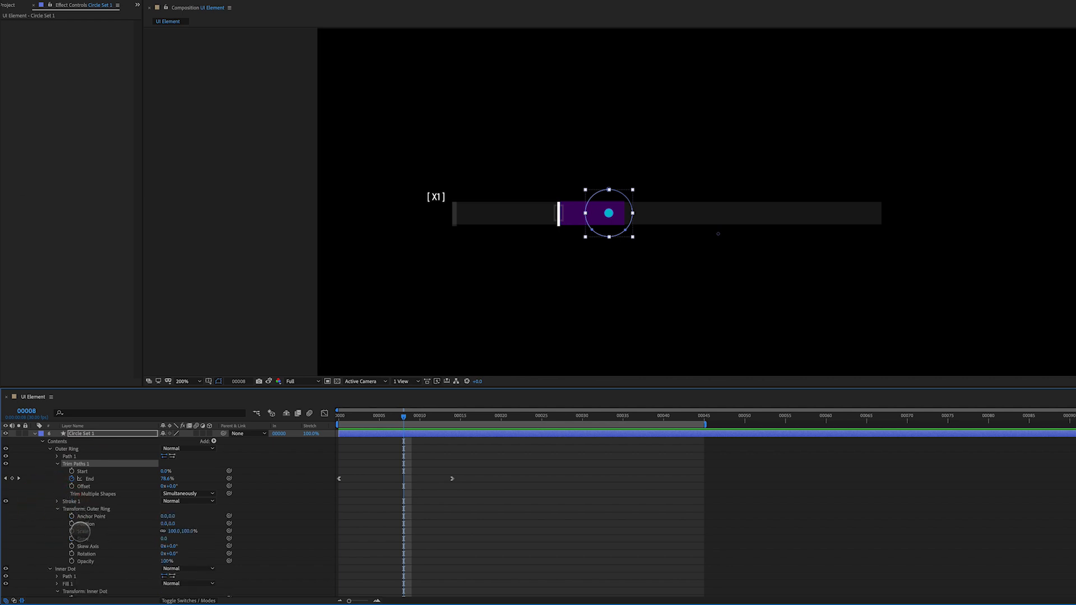
drag(173, 531, 176, 532)
key(ctrl+z)
drag(719, 233, 609, 213)
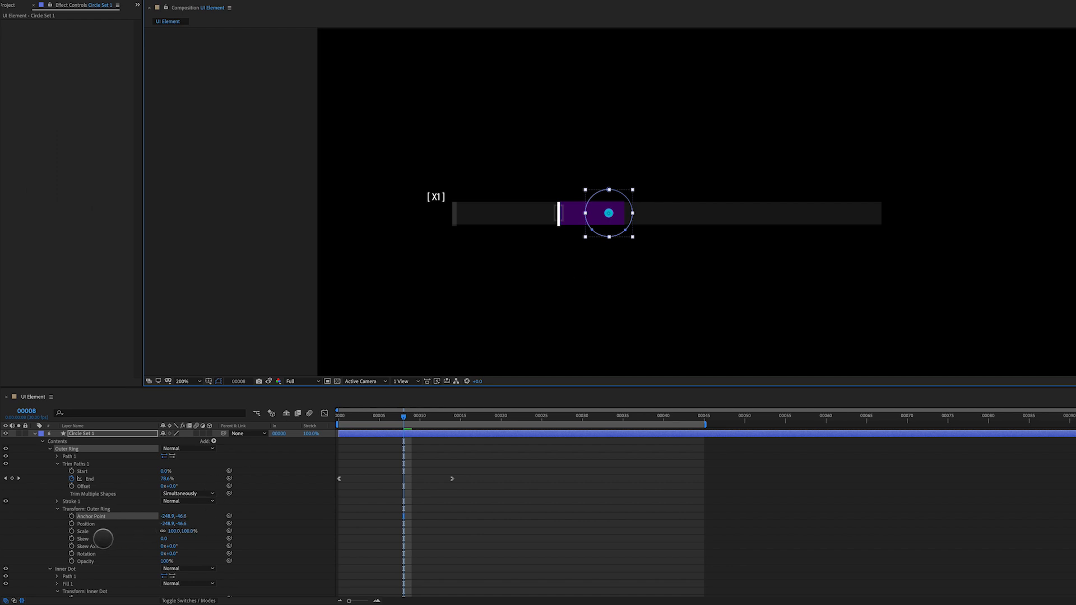
Step: Keyframe the Outer Ring's Scale from 44% at frame 5 to 100% at frame 14, applying Easy Ease In to the last keyframe
click(71, 530)
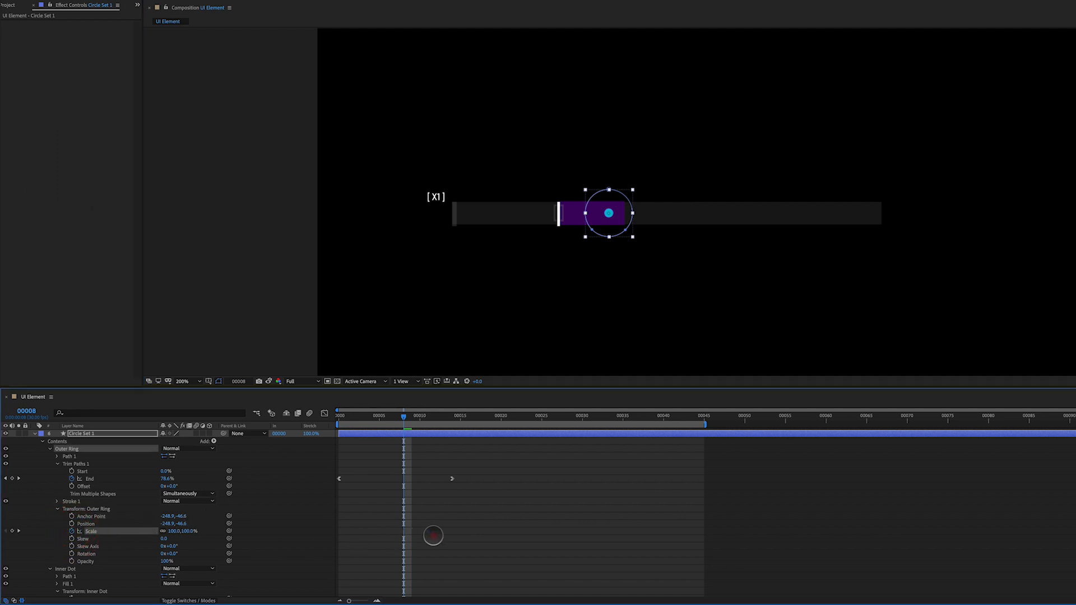
drag(175, 531, 160, 543)
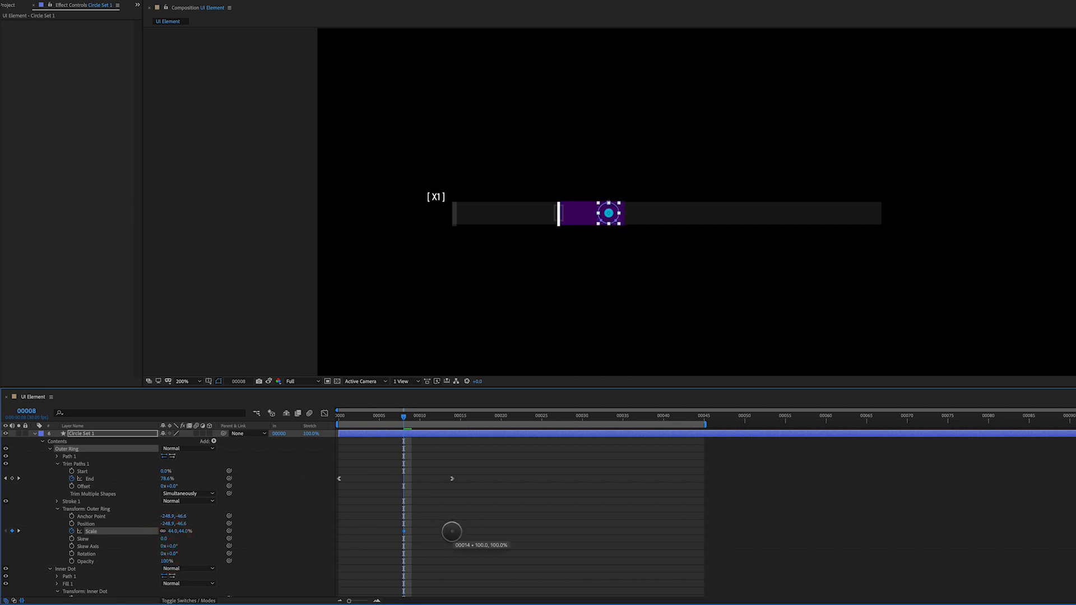
right_click(452, 531)
mouse_move(489, 595)
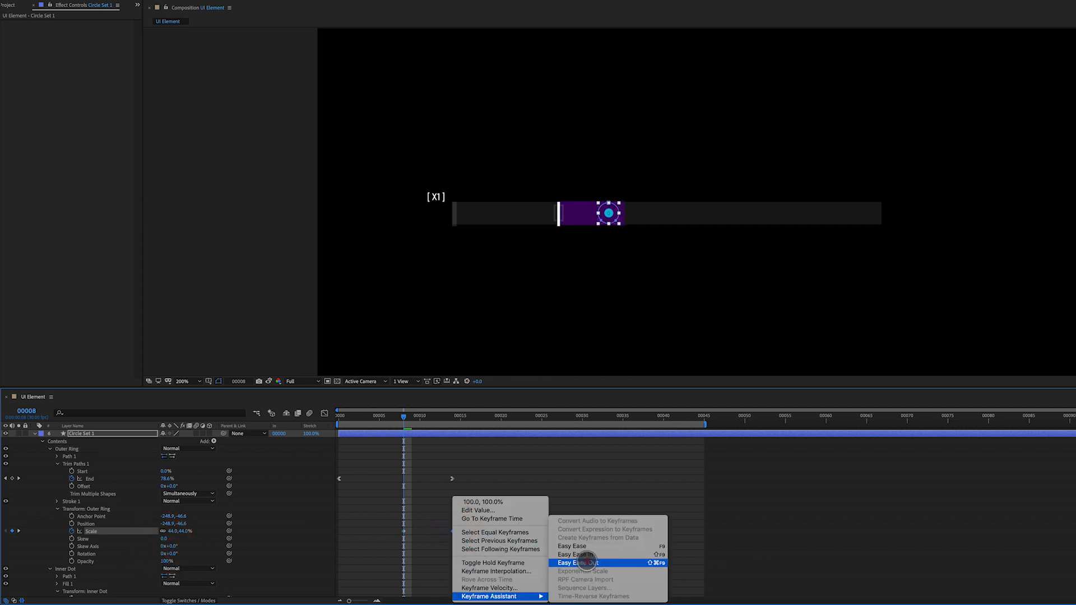
click(577, 554)
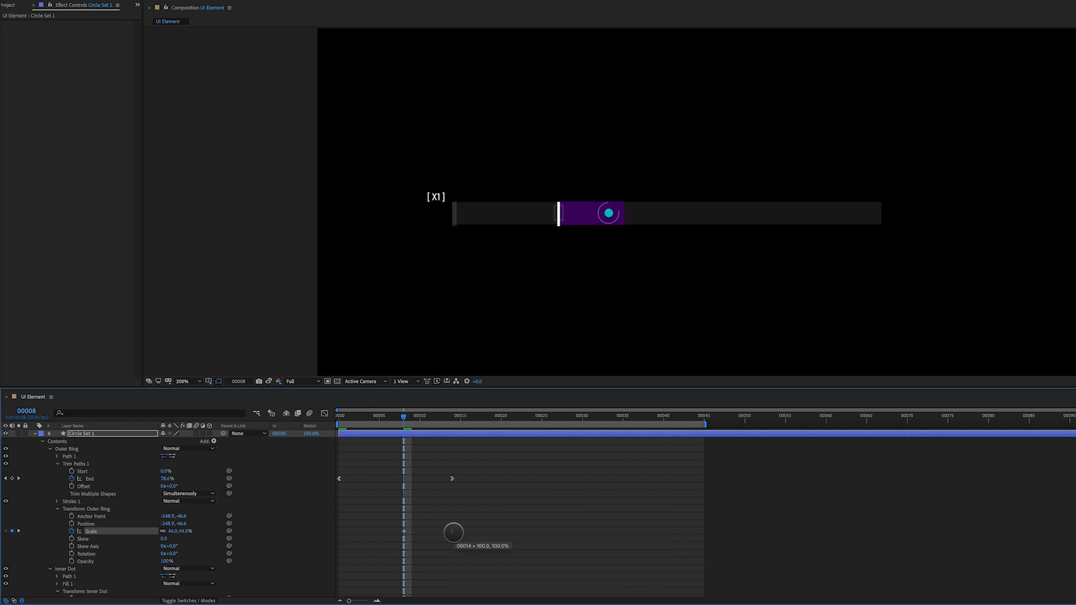
key(space)
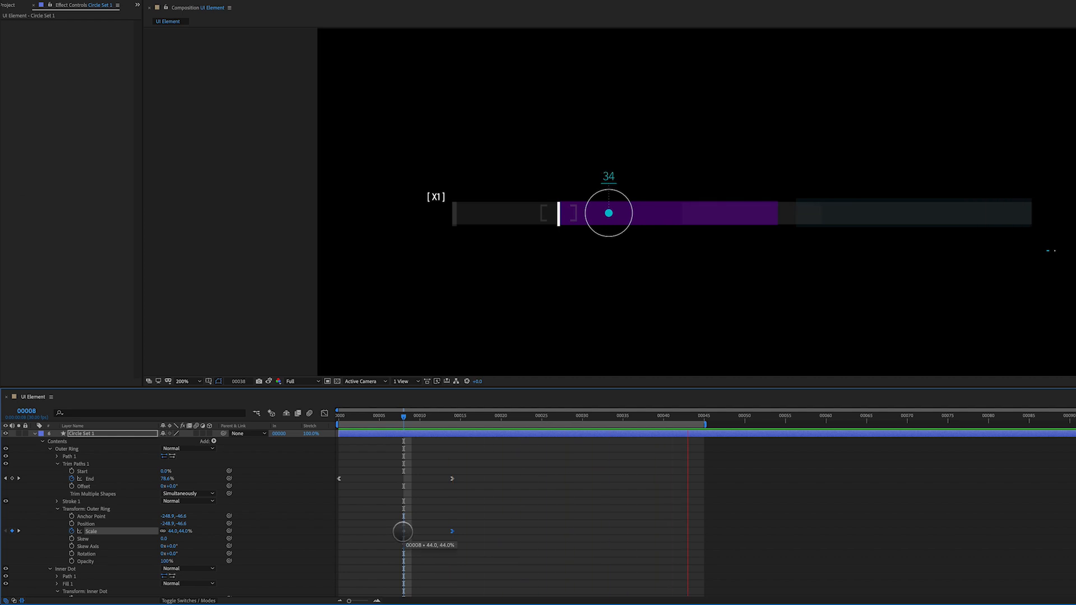
drag(403, 531, 383, 534)
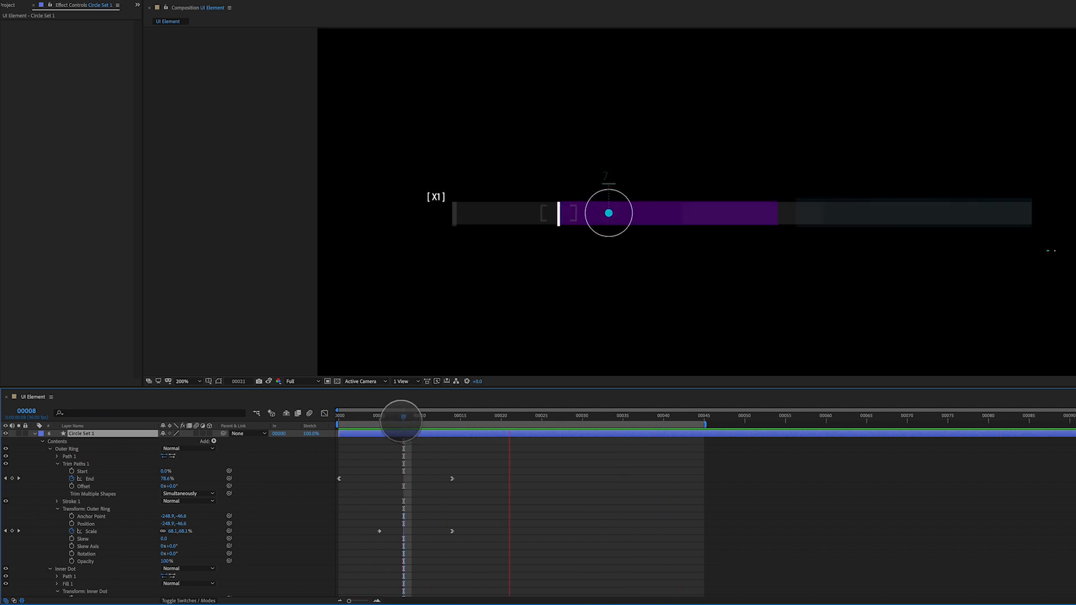
Step: Select the Extender 1 and 34 layers together and shift them earlier so they start at frames 7 and 17
scroll(164, 484, up, 3)
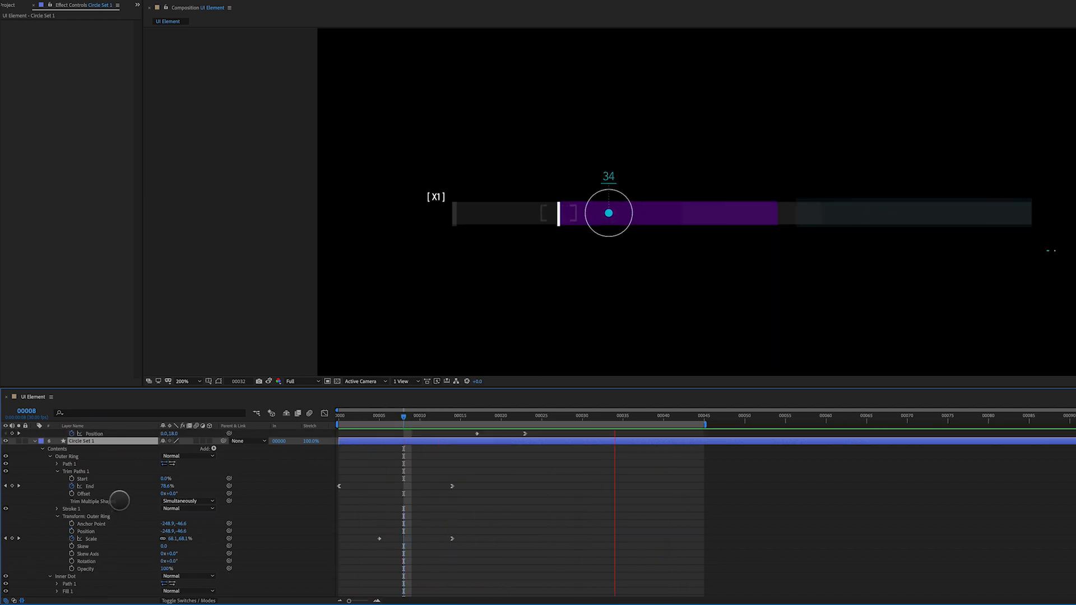
click(102, 456)
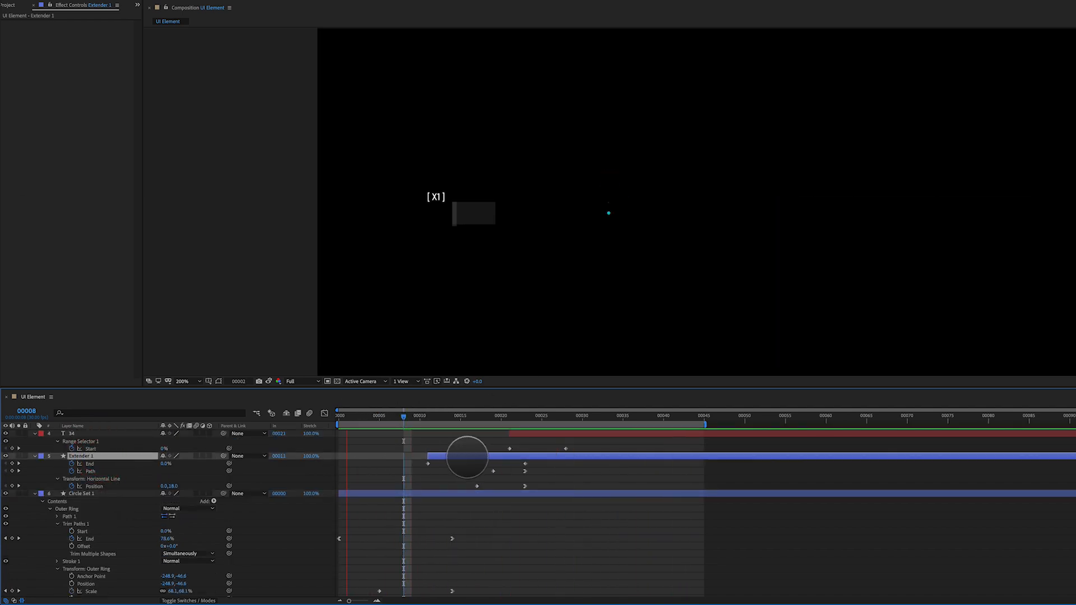
shift+click(528, 432)
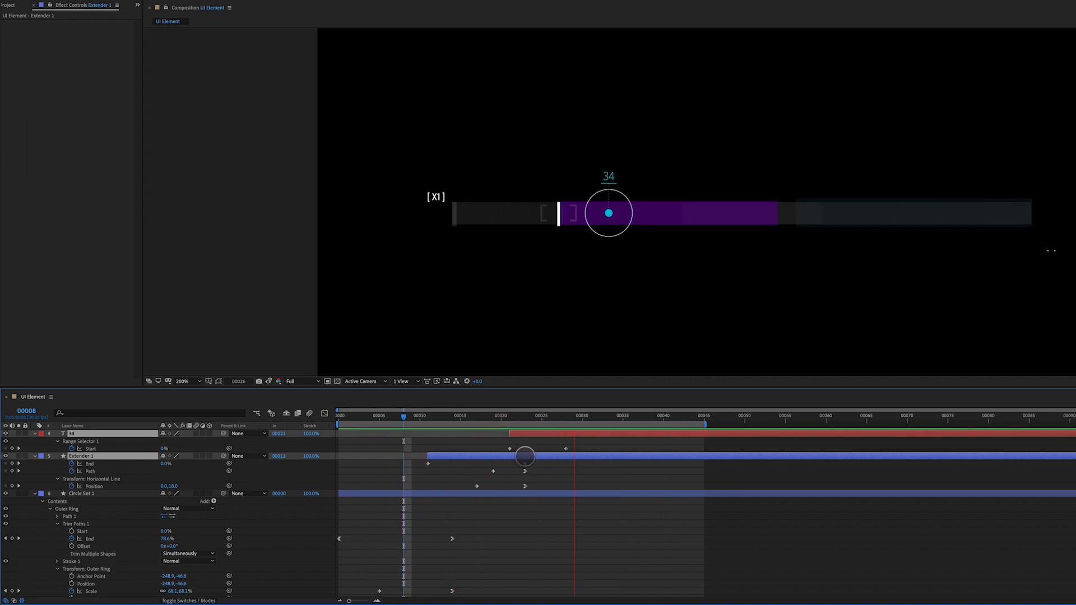
drag(496, 459, 493, 459)
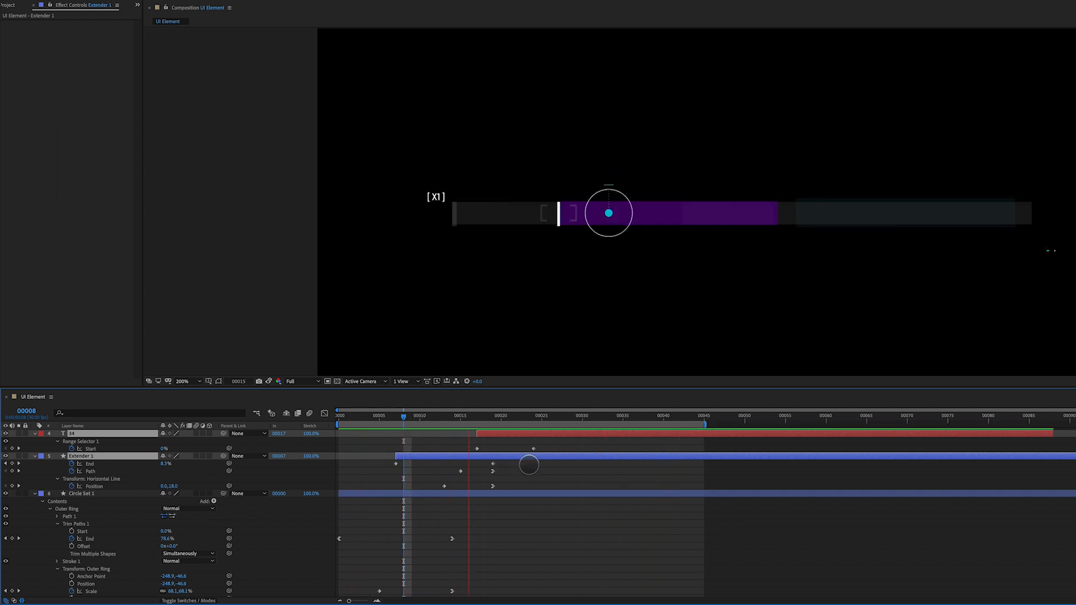
Step: Shift Extender 1's keyframes after the first so they end at frame 20, and start the 34 layer at frame 18
drag(520, 463, 500, 487)
drag(491, 436, 499, 435)
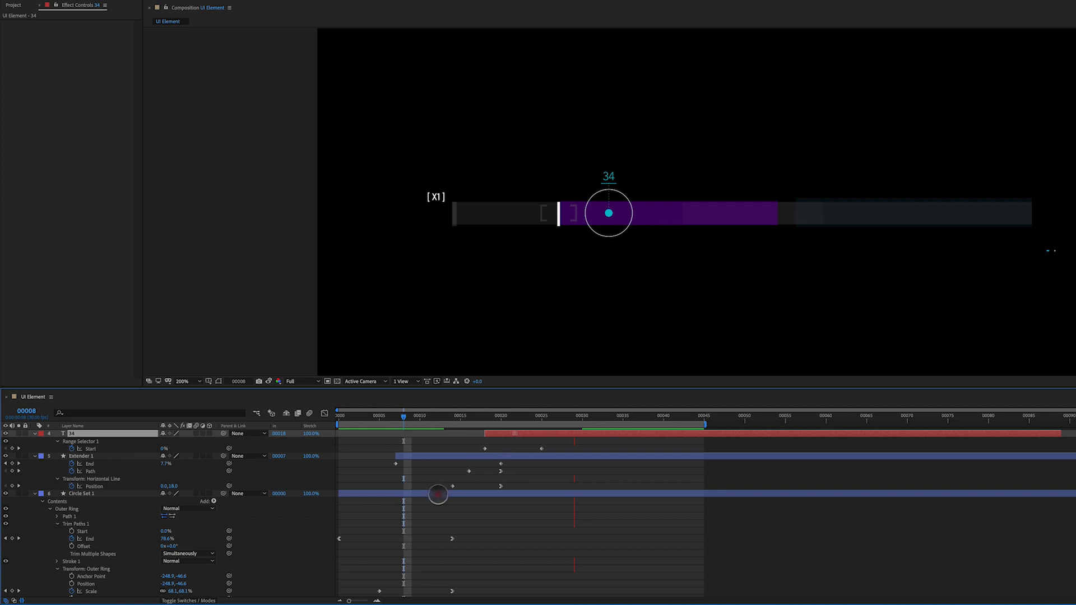
click(439, 497)
Step: Move Extender 1's keyframes after the first so they end at frame 18, start the 34 layer at frame 16, and preview the animation
click(502, 418)
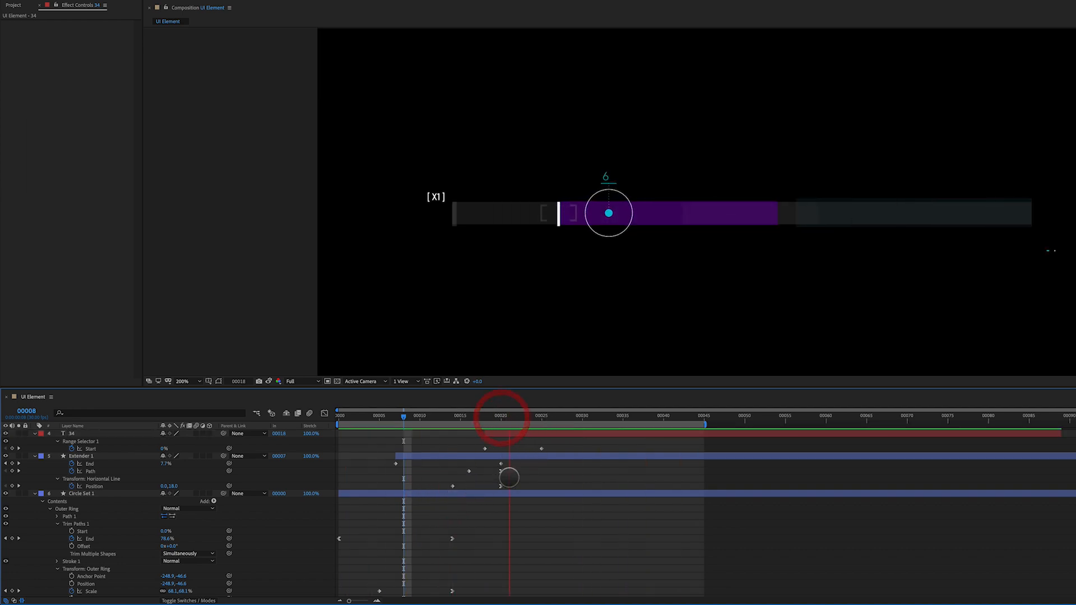
key(space)
drag(516, 461, 483, 486)
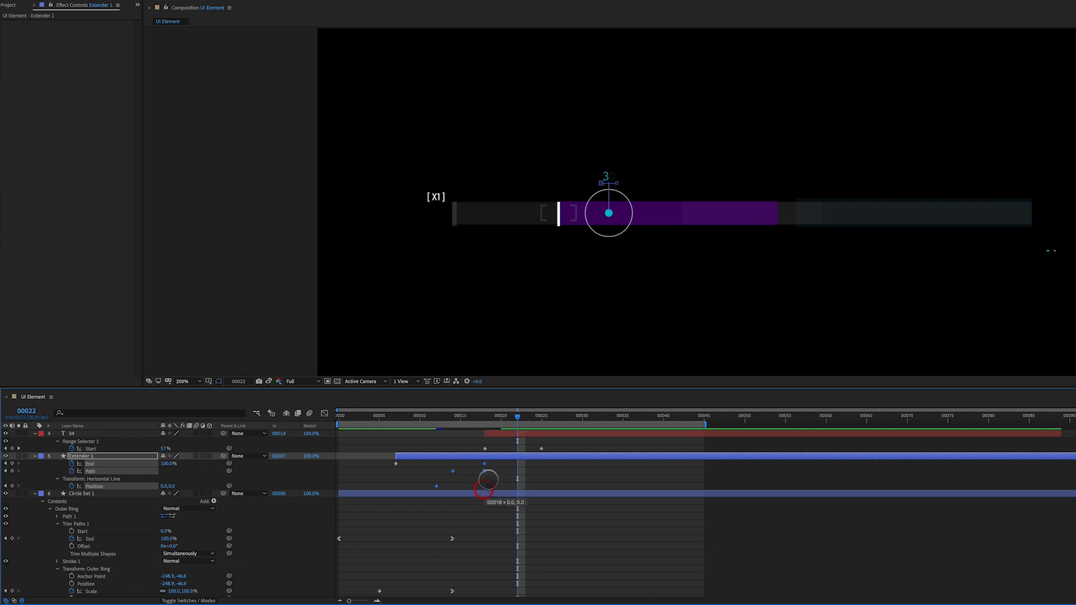
drag(499, 435, 487, 436)
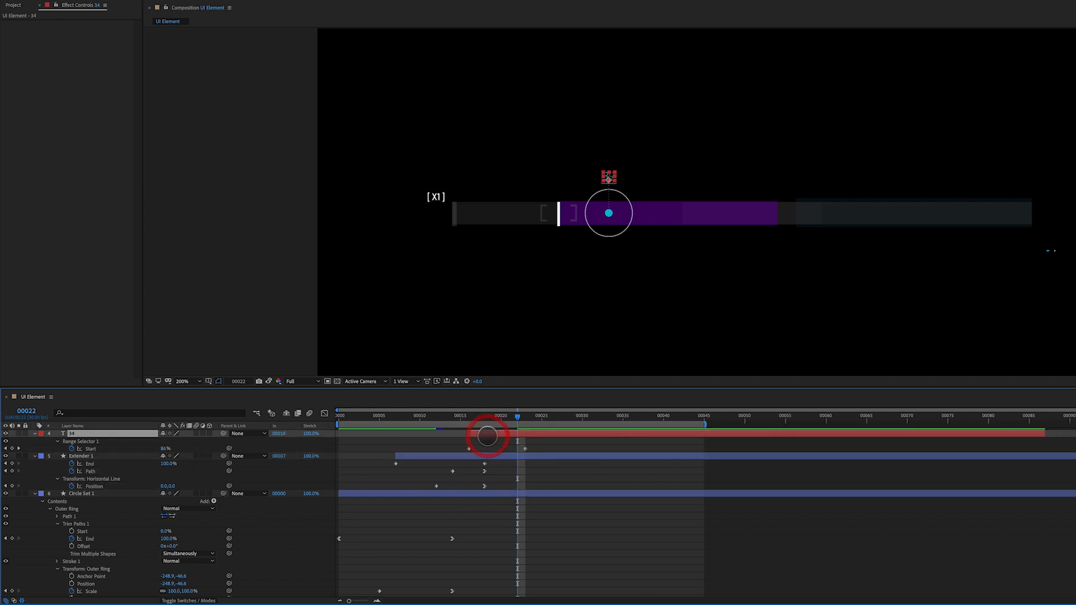
key(space)
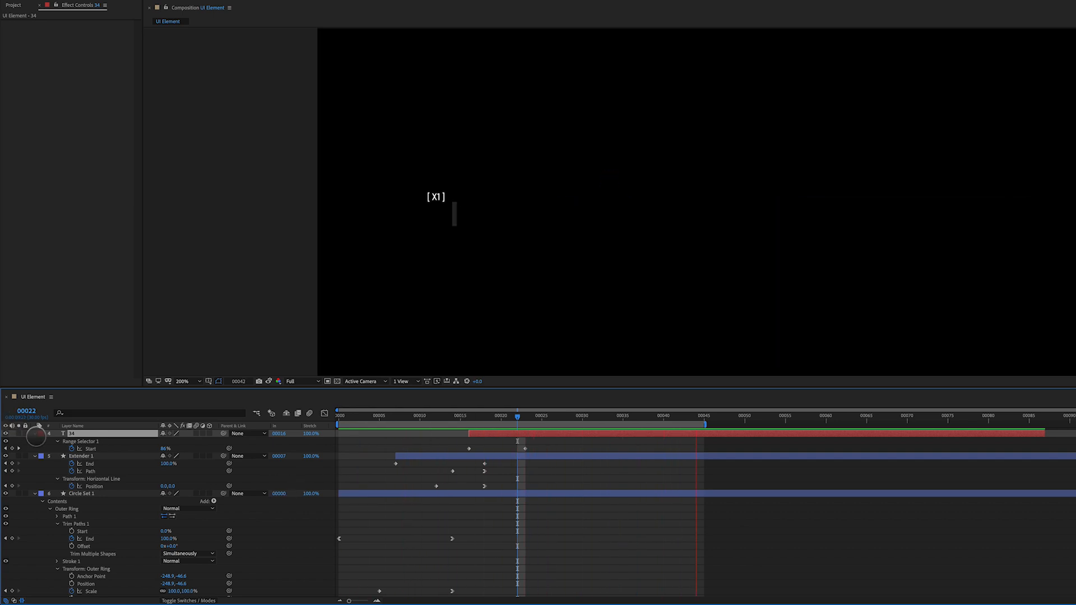
Step: Collapse the 34, Extender 1, Circle Set 1 and element 1 layers in the timeline
click(34, 433)
click(34, 441)
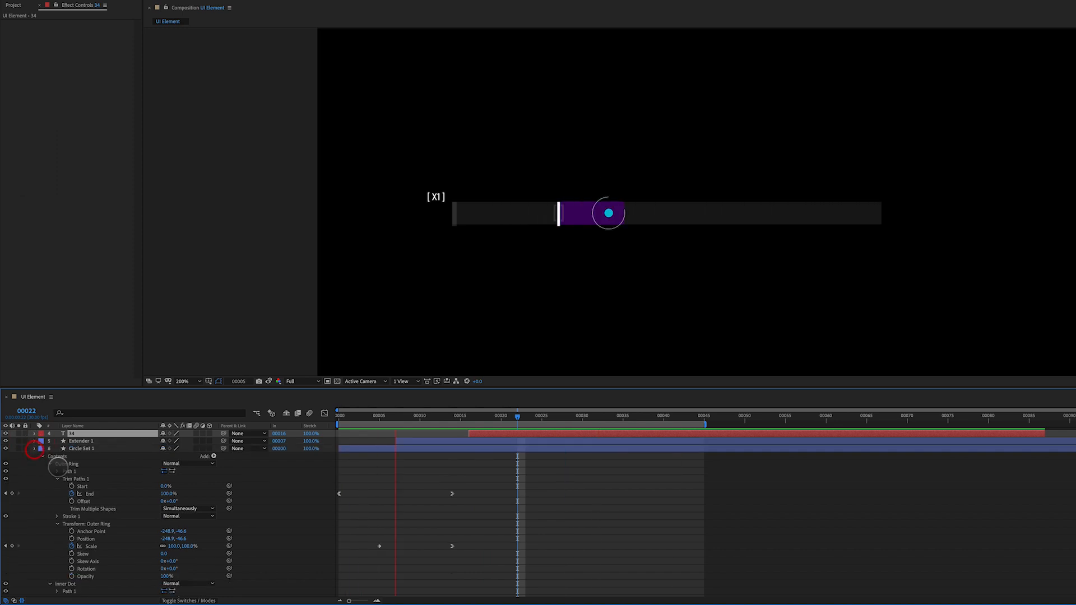
click(35, 448)
click(34, 470)
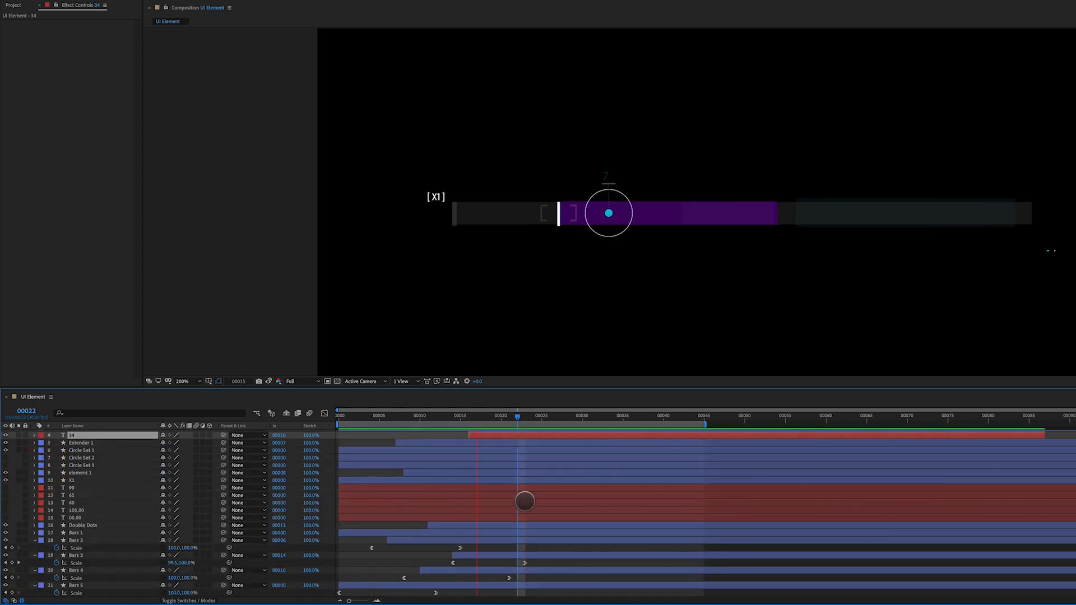
Step: Select the Extender 2 layer and turn on the visibility of Extender 2, Extender 3 and Extender 4
scroll(416, 488, up, 1)
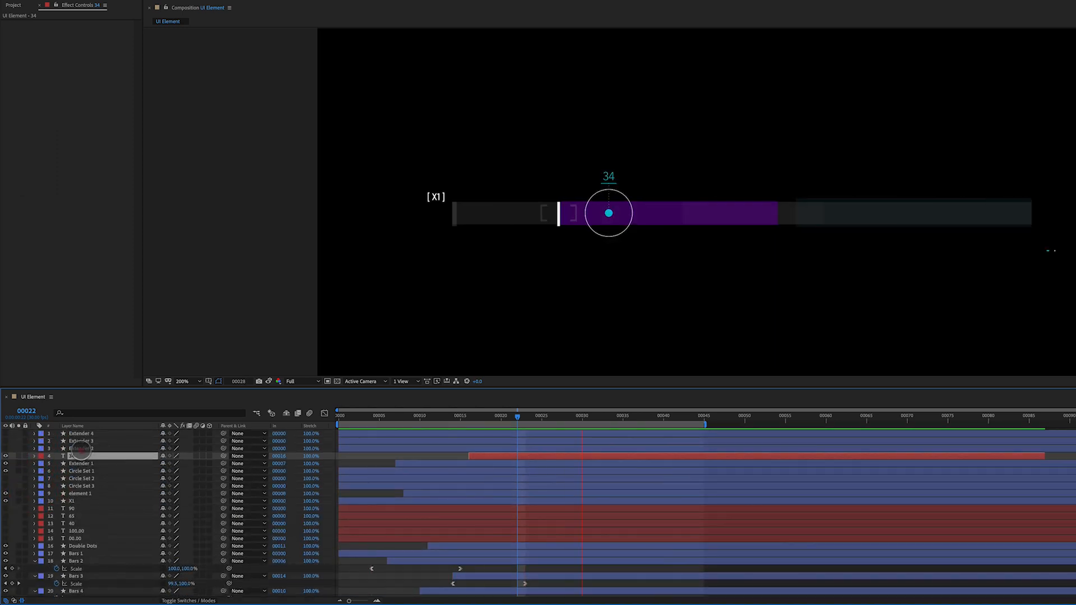
click(82, 448)
drag(7, 449, 6, 436)
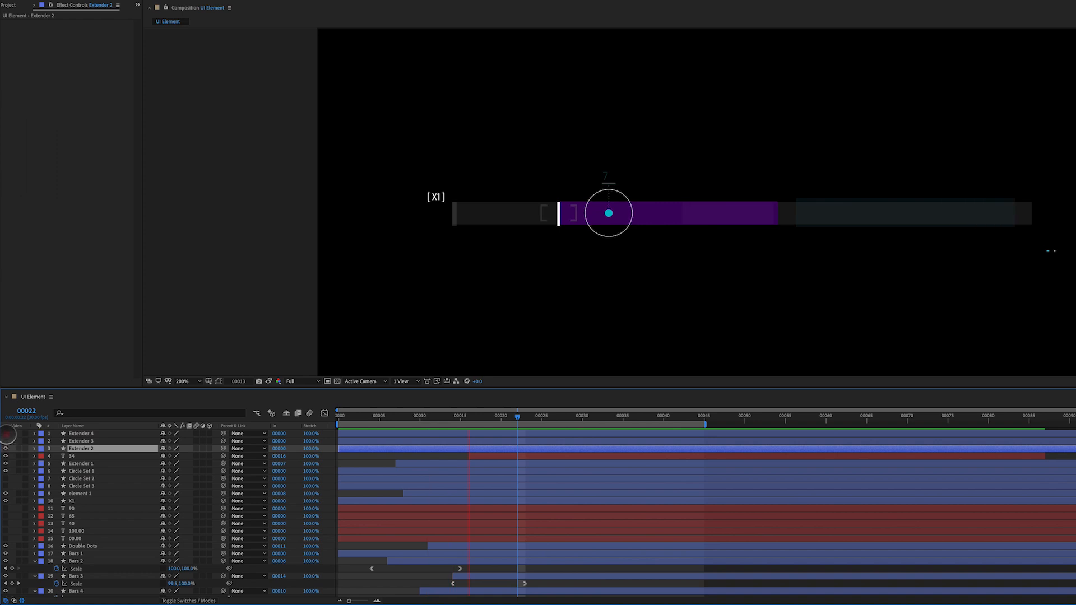